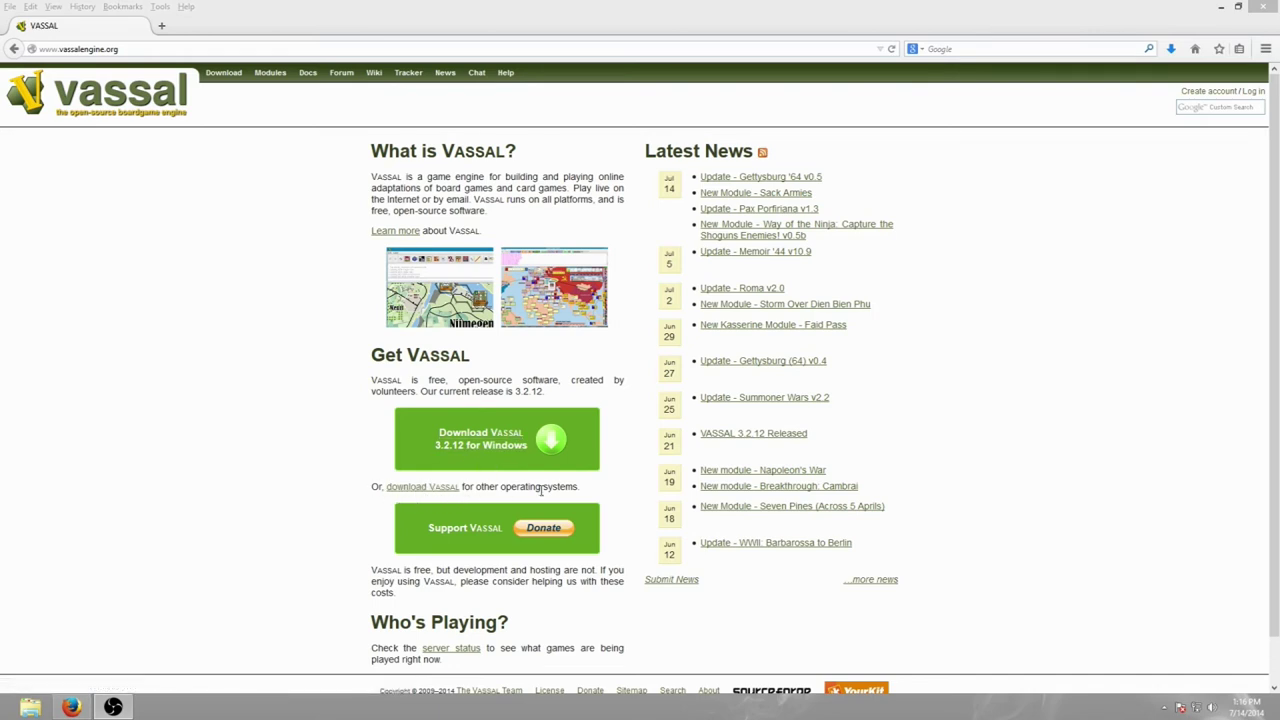
View the VASSAL download page for other operating systems in a separate tab and return to the home page.
right_click(424, 490)
click(468, 497)
click(242, 34)
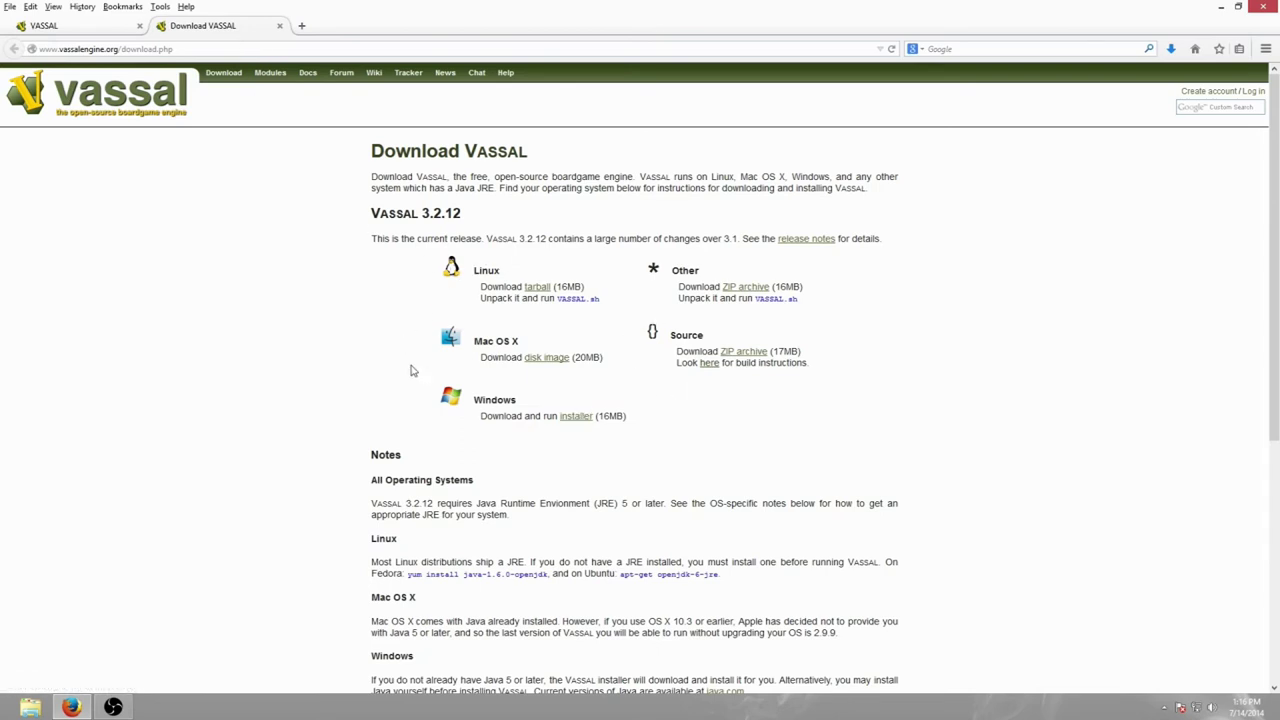
click(279, 27)
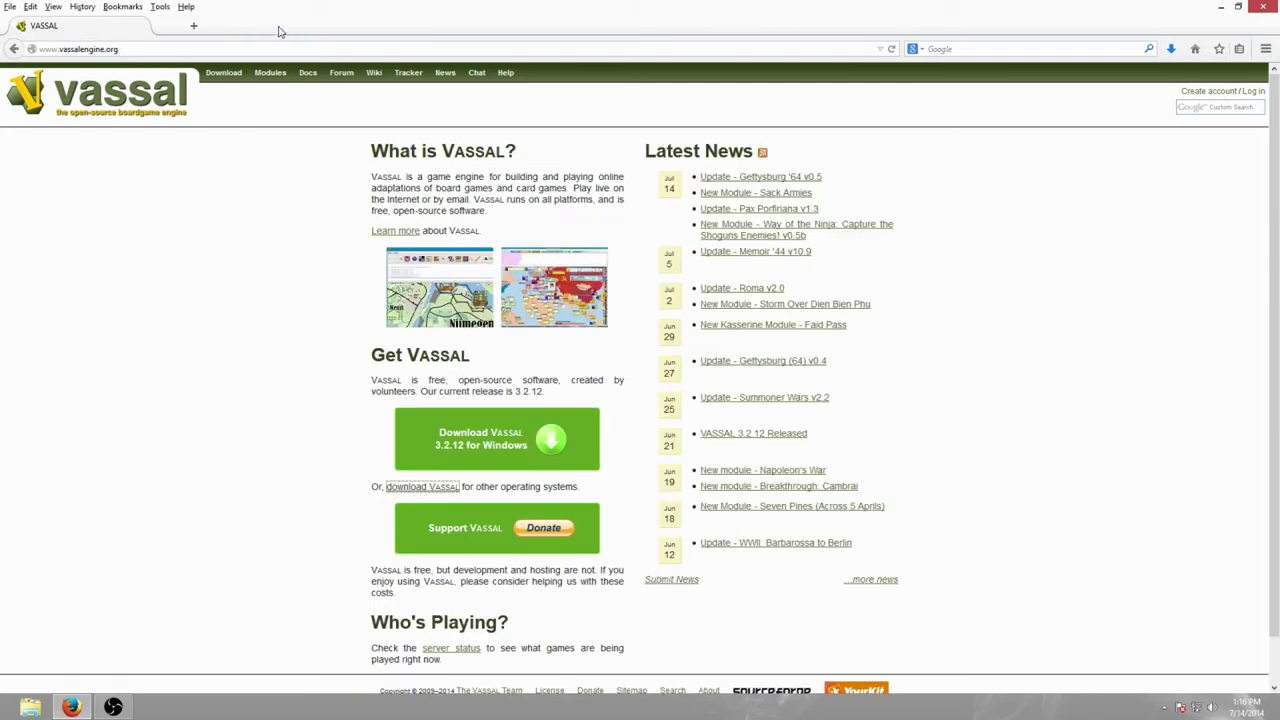
click(437, 491)
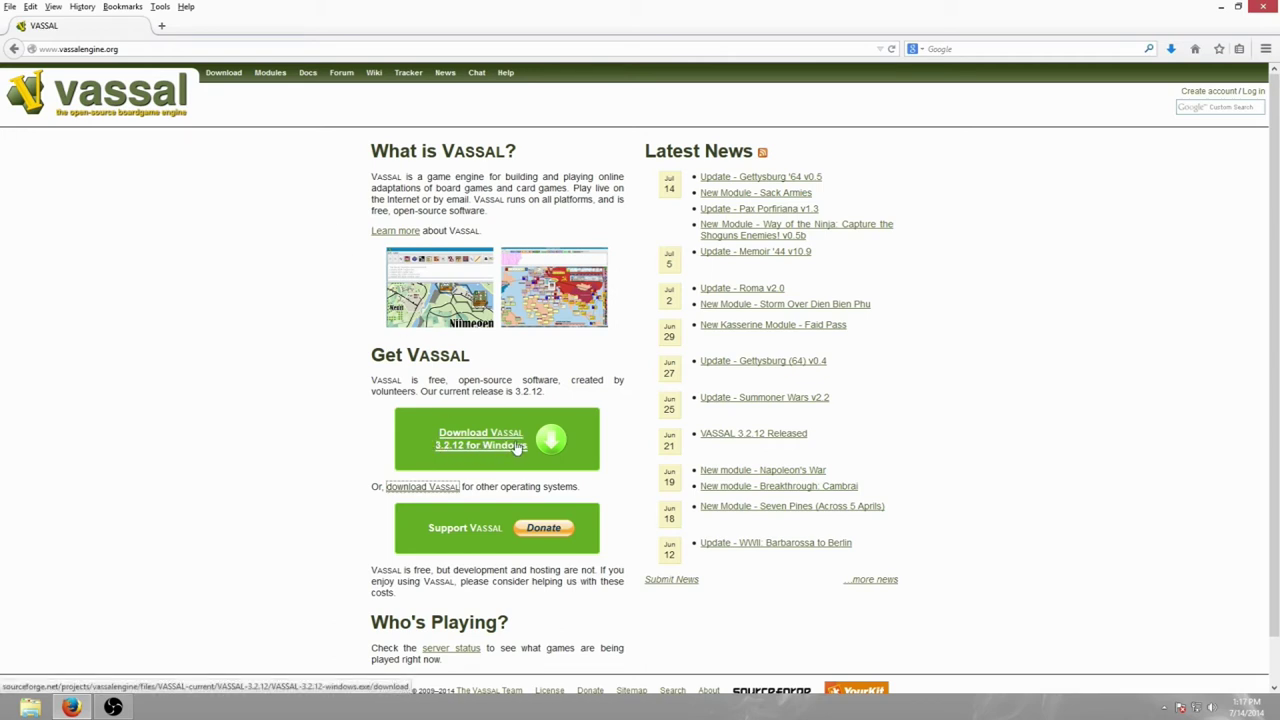
Open the VASSAL site's Modules category and look through the alphabetical list of available game modules.
click(270, 74)
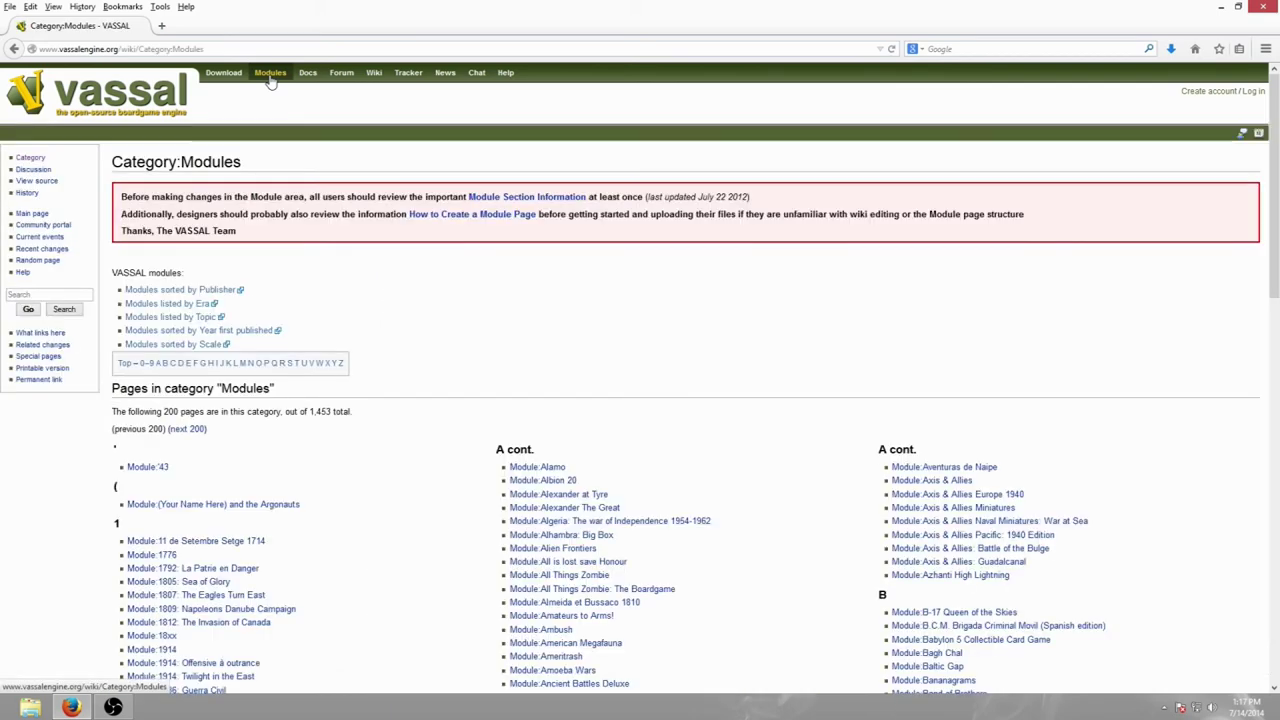
scroll(458, 354, down, 2)
scroll(458, 354, down, 6)
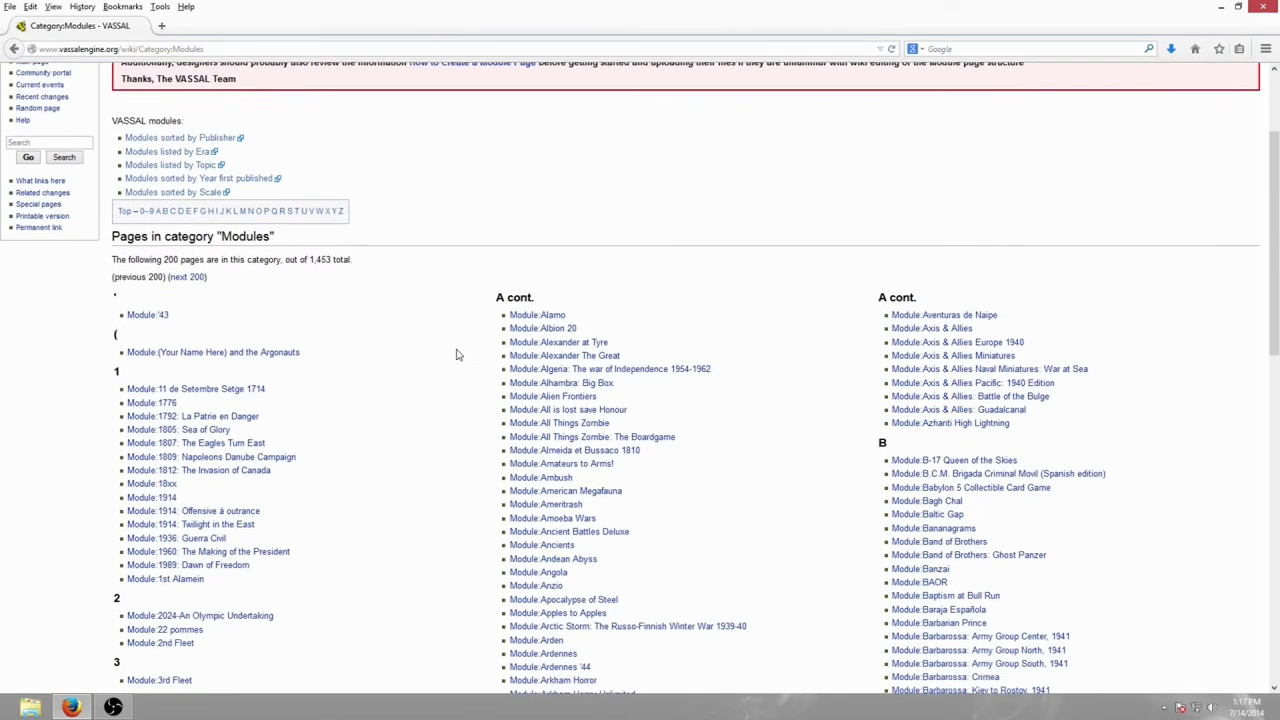
scroll(452, 354, down, 6)
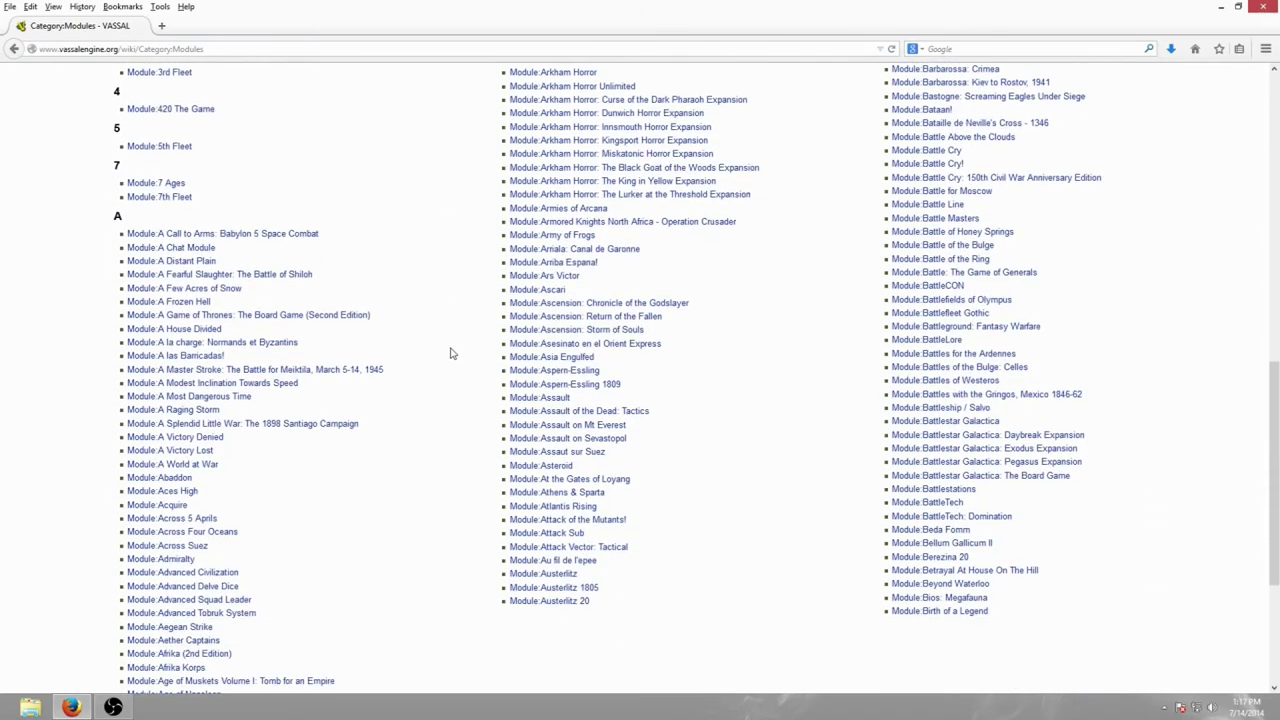
scroll(450, 352, up, 2)
scroll(444, 348, down, 7)
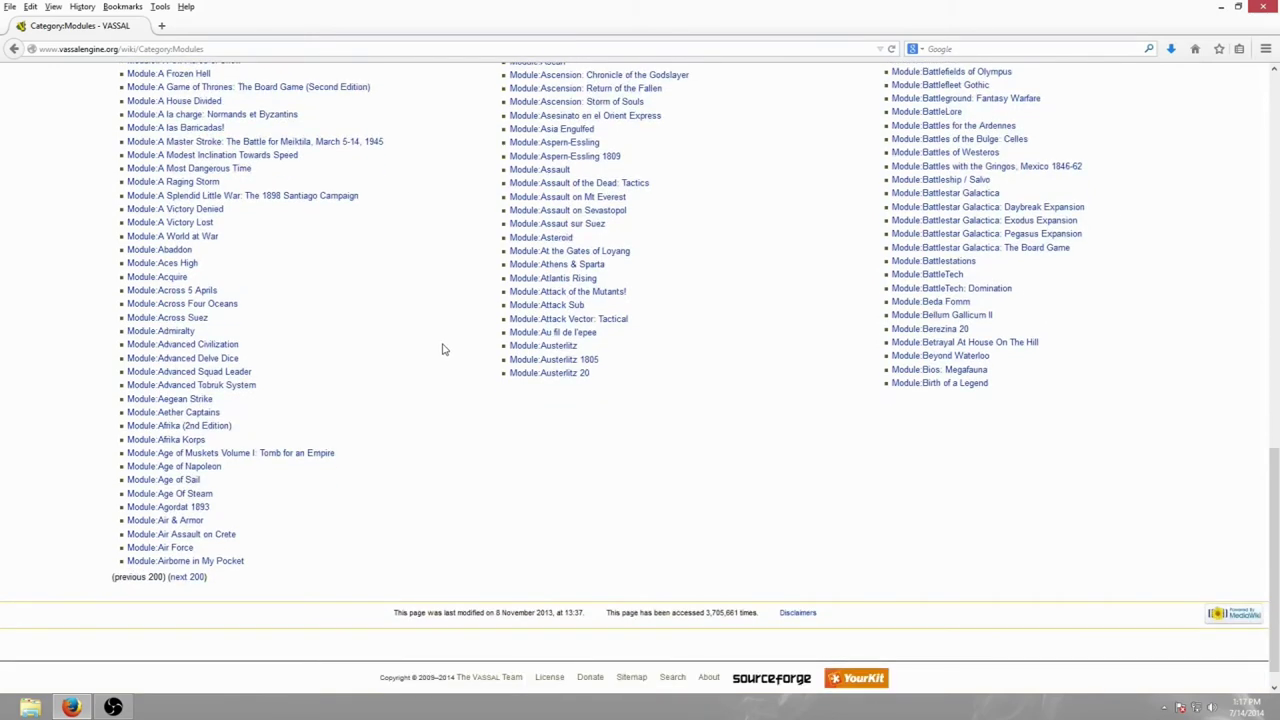
scroll(444, 348, up, 10)
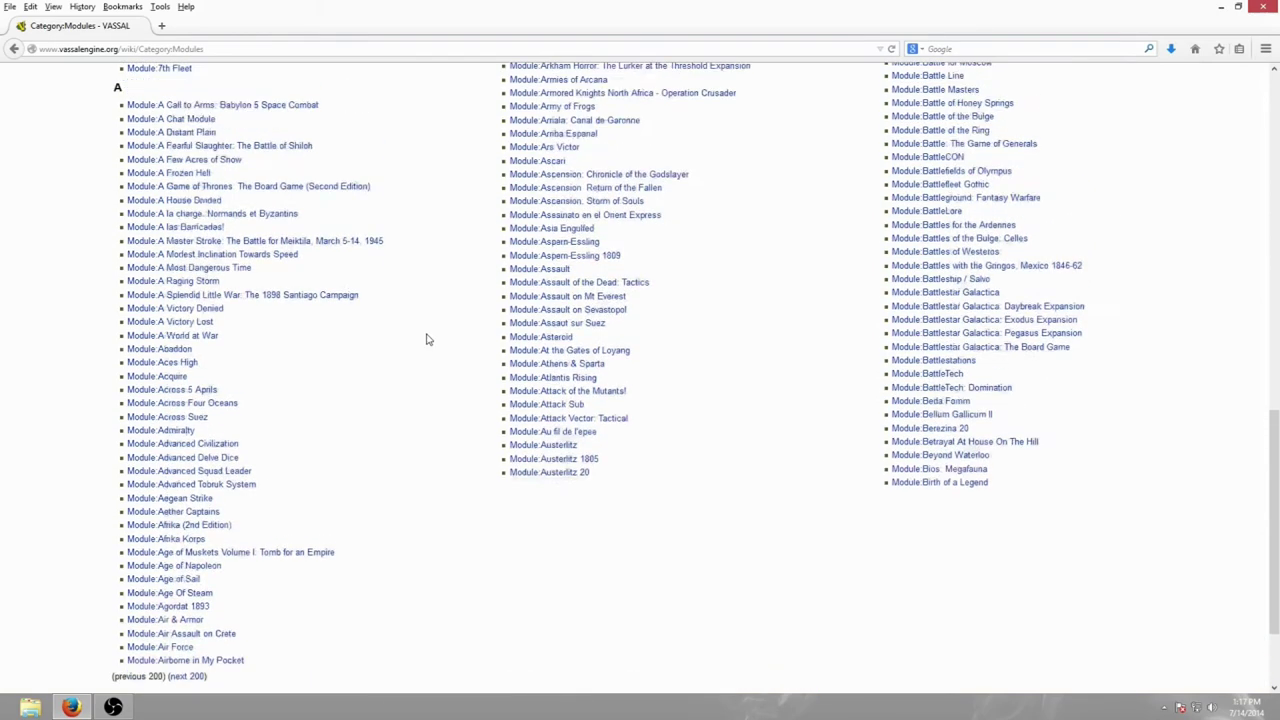
scroll(426, 337, up, 3)
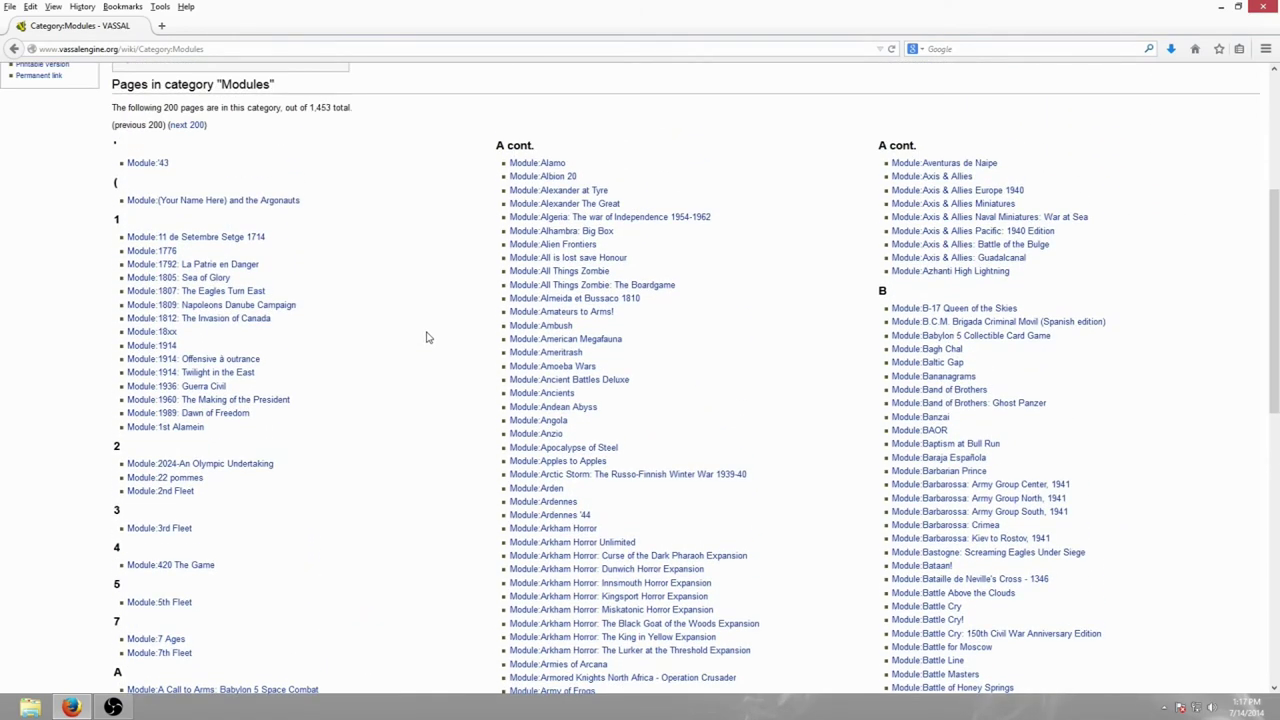
scroll(426, 337, up, 3)
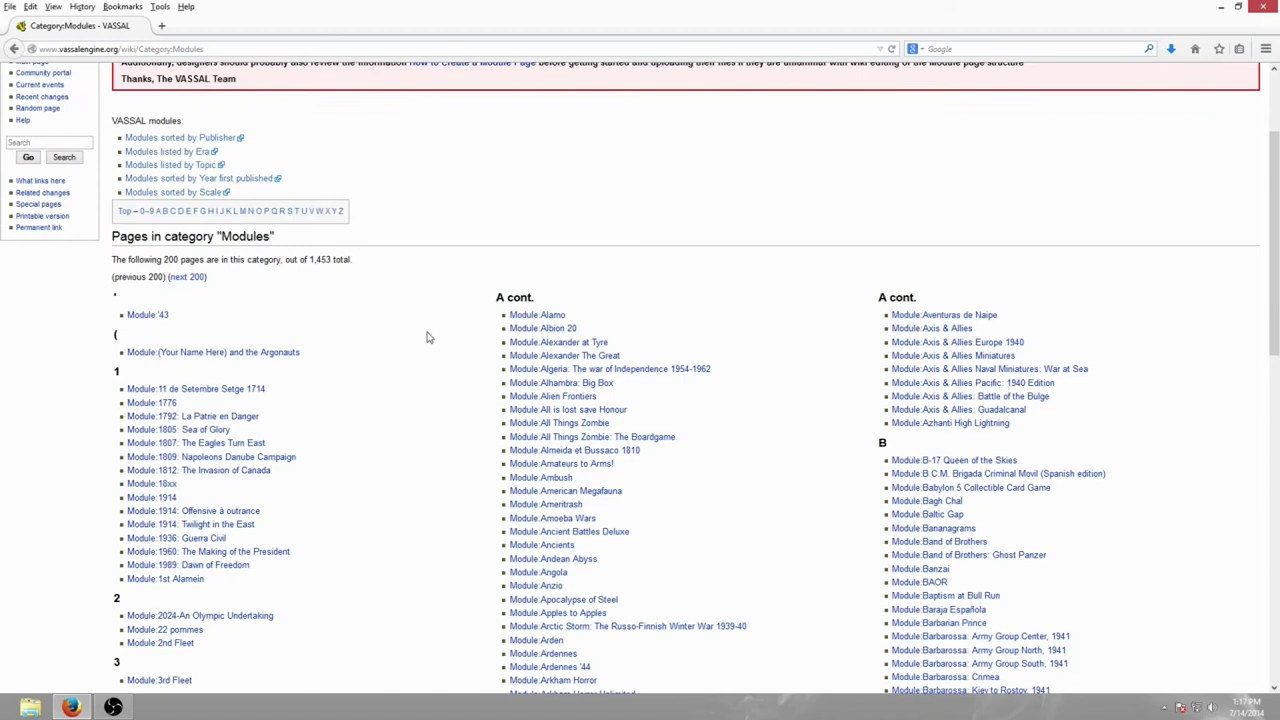
scroll(426, 337, up, 2)
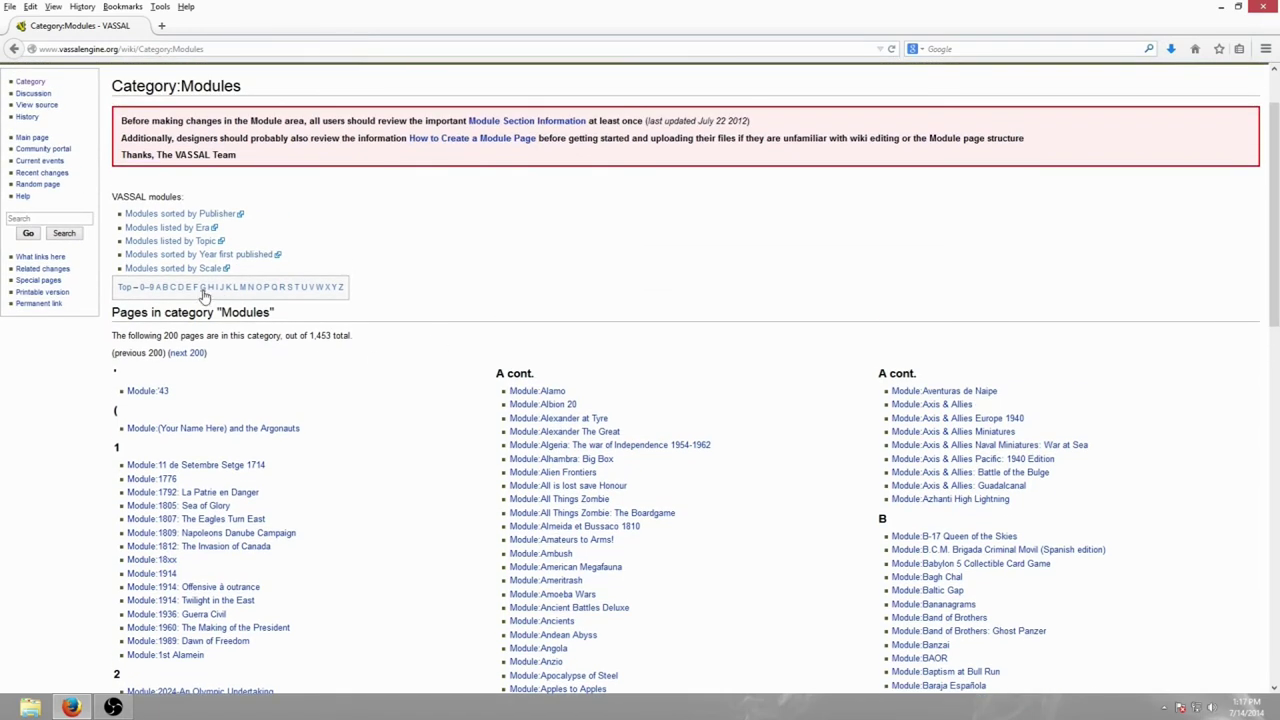
Jump to the modules starting with S and open the Star Wars Miniatures module page.
click(288, 288)
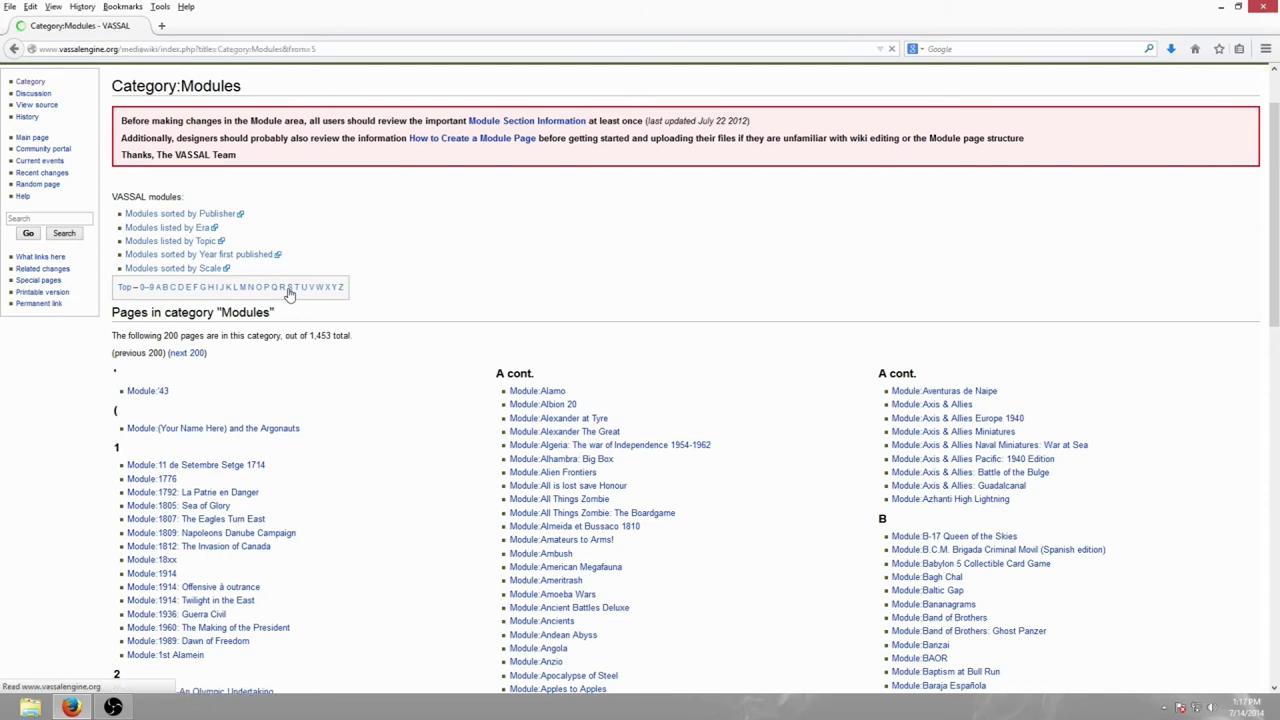
scroll(476, 380, down, 8)
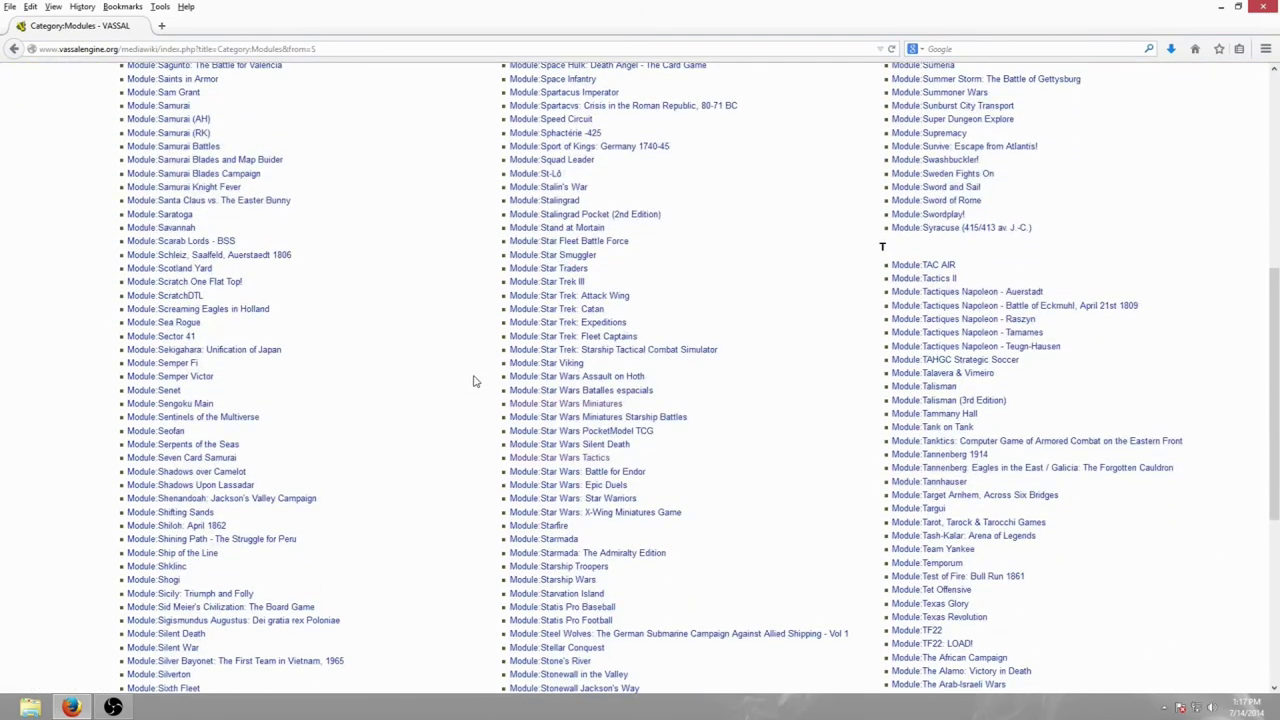
scroll(588, 445, down, 1)
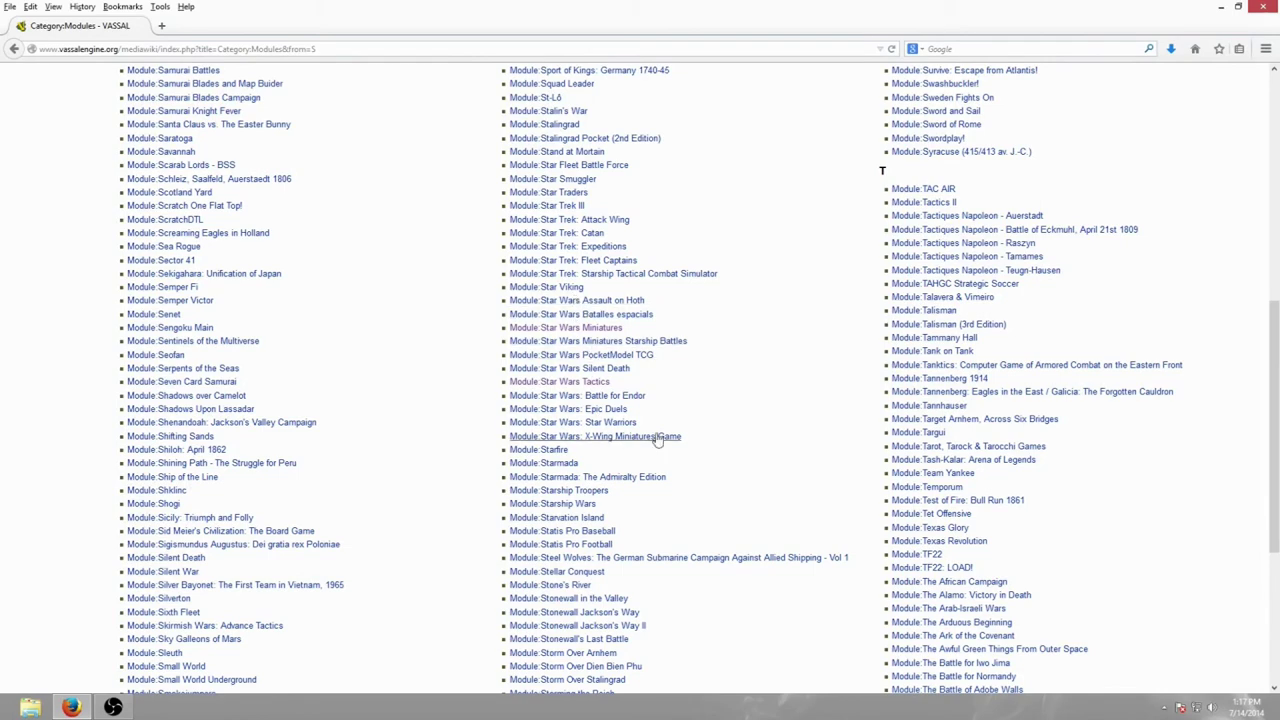
drag(658, 441, 477, 309)
click(471, 357)
click(605, 330)
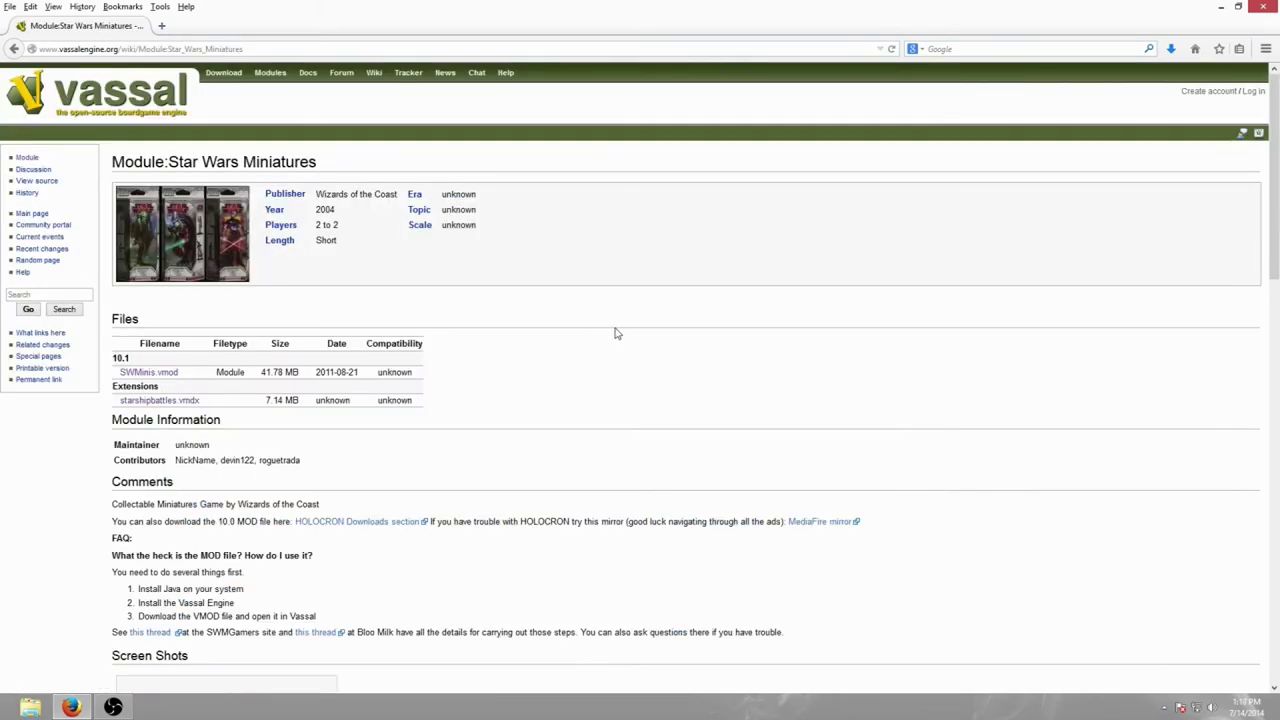
Examine the Star Wars Miniatures module page, including its files, installation comments, screenshots and players list.
scroll(616, 333, down, 2)
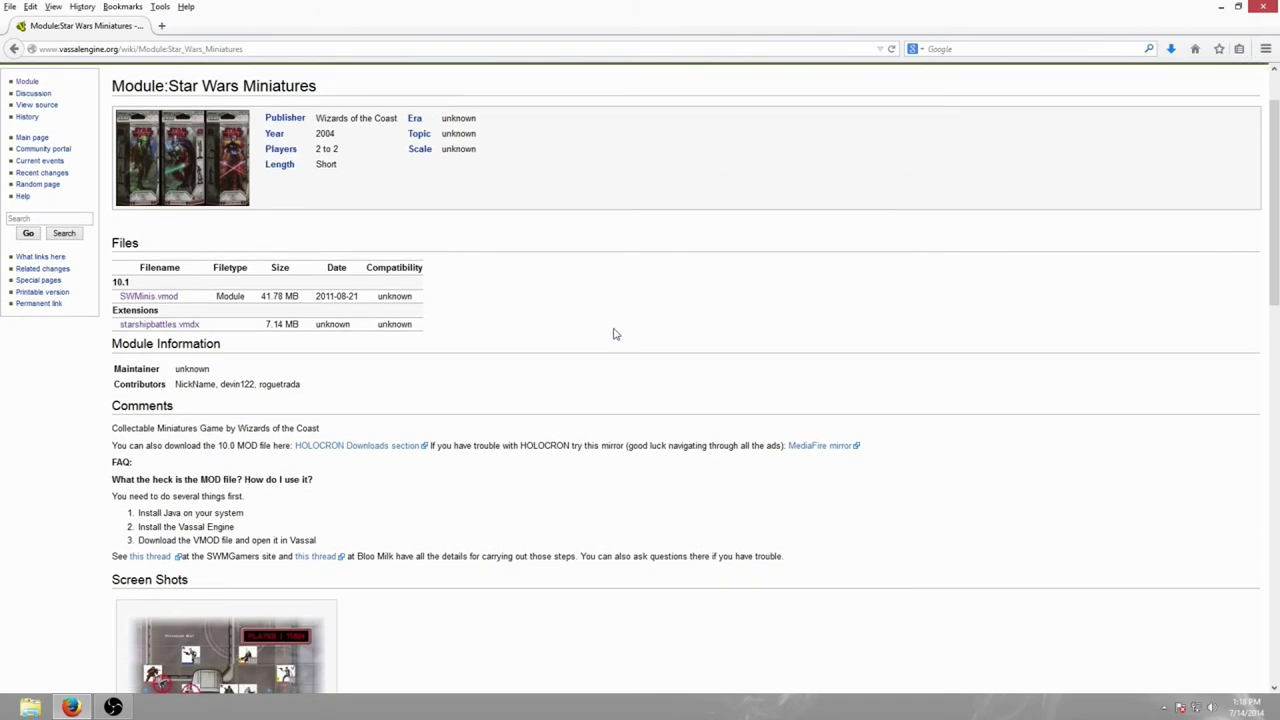
scroll(616, 334, down, 6)
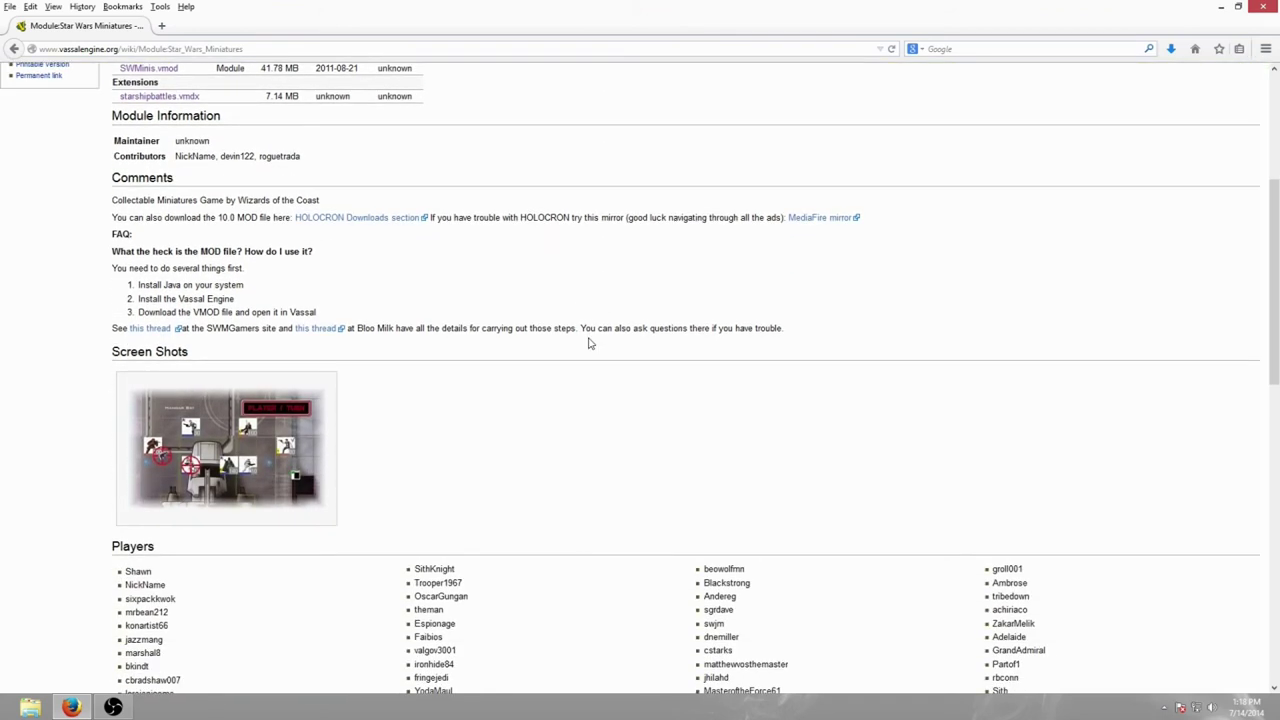
scroll(589, 343, down, 2)
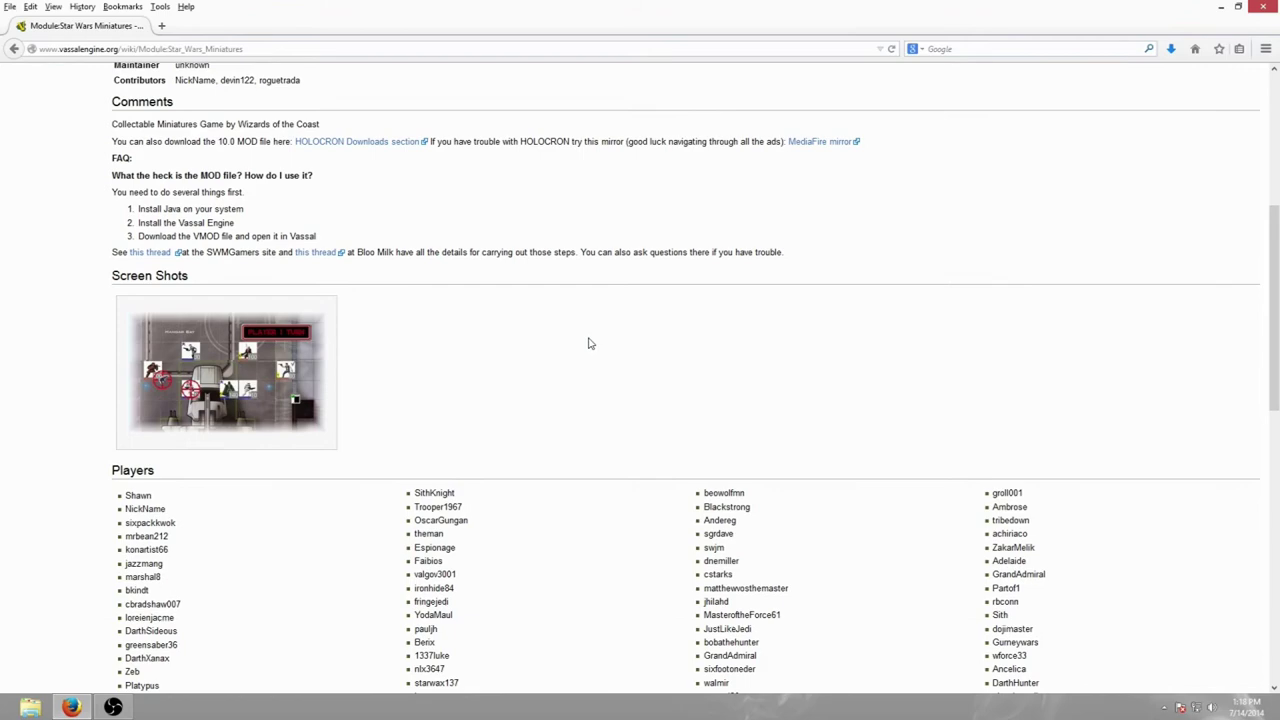
scroll(588, 345, down, 8)
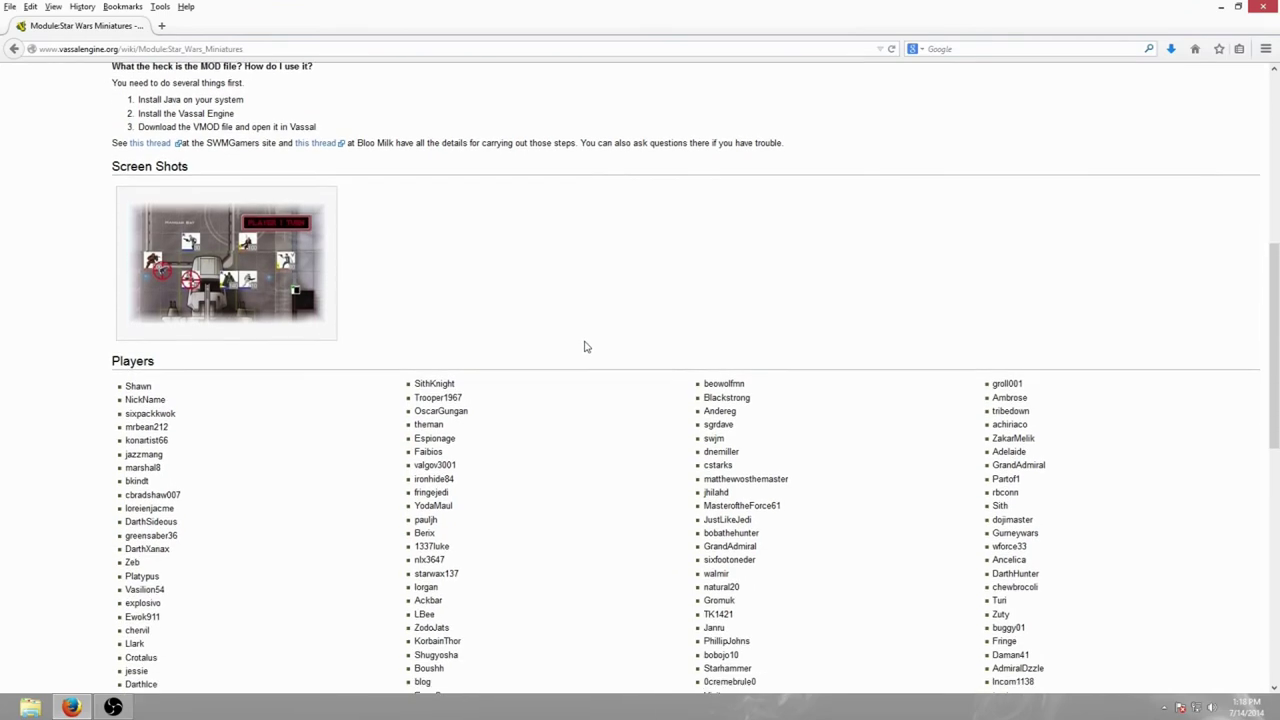
scroll(570, 368, up, 10)
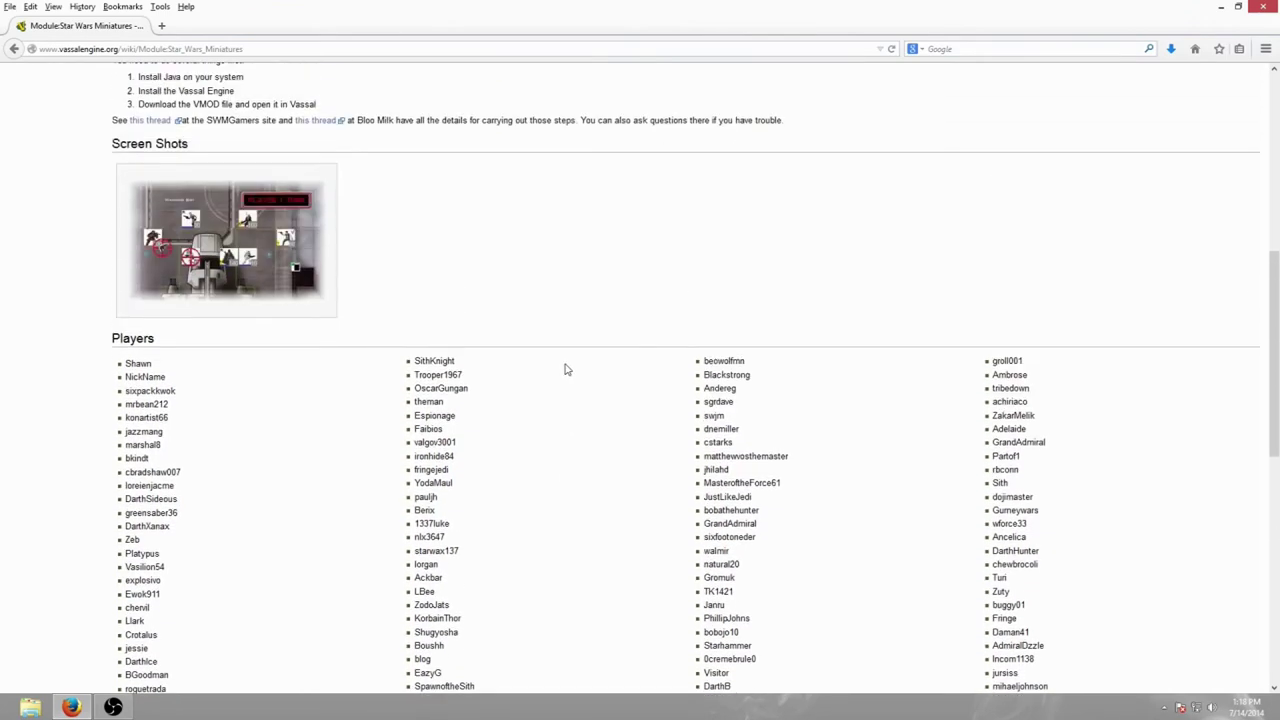
scroll(346, 398, up, 2)
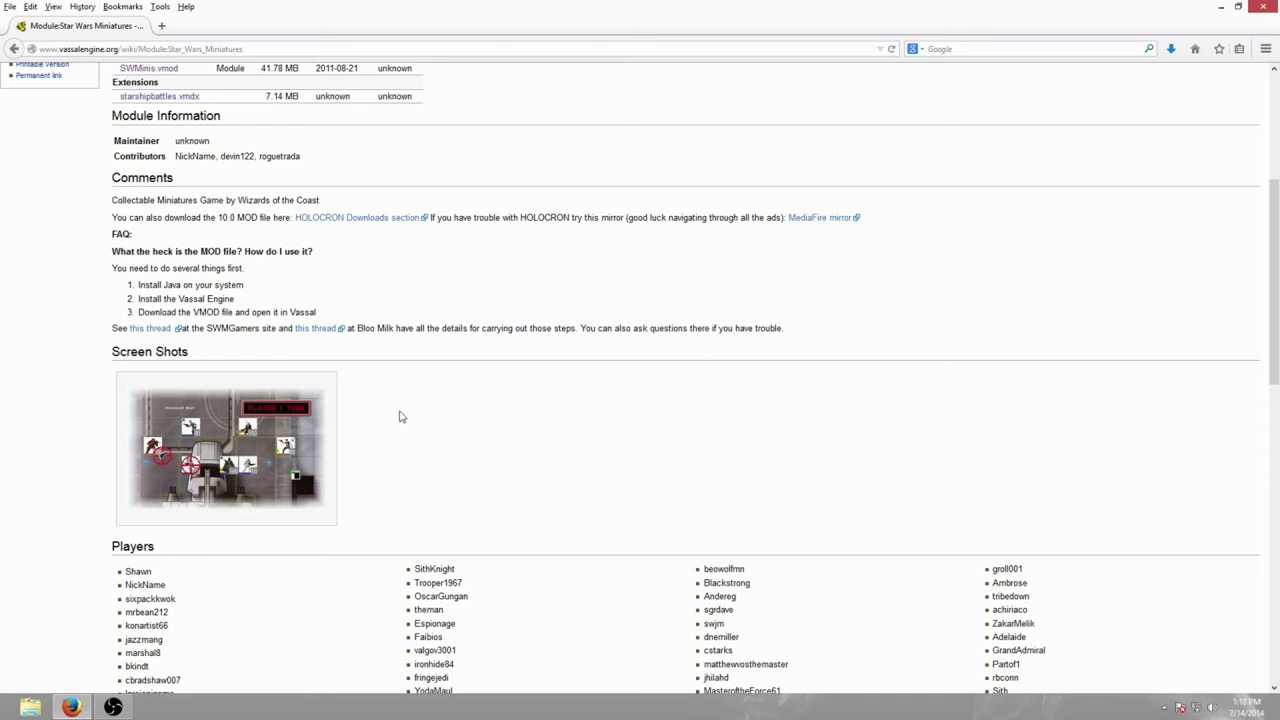
scroll(400, 420, up, 5)
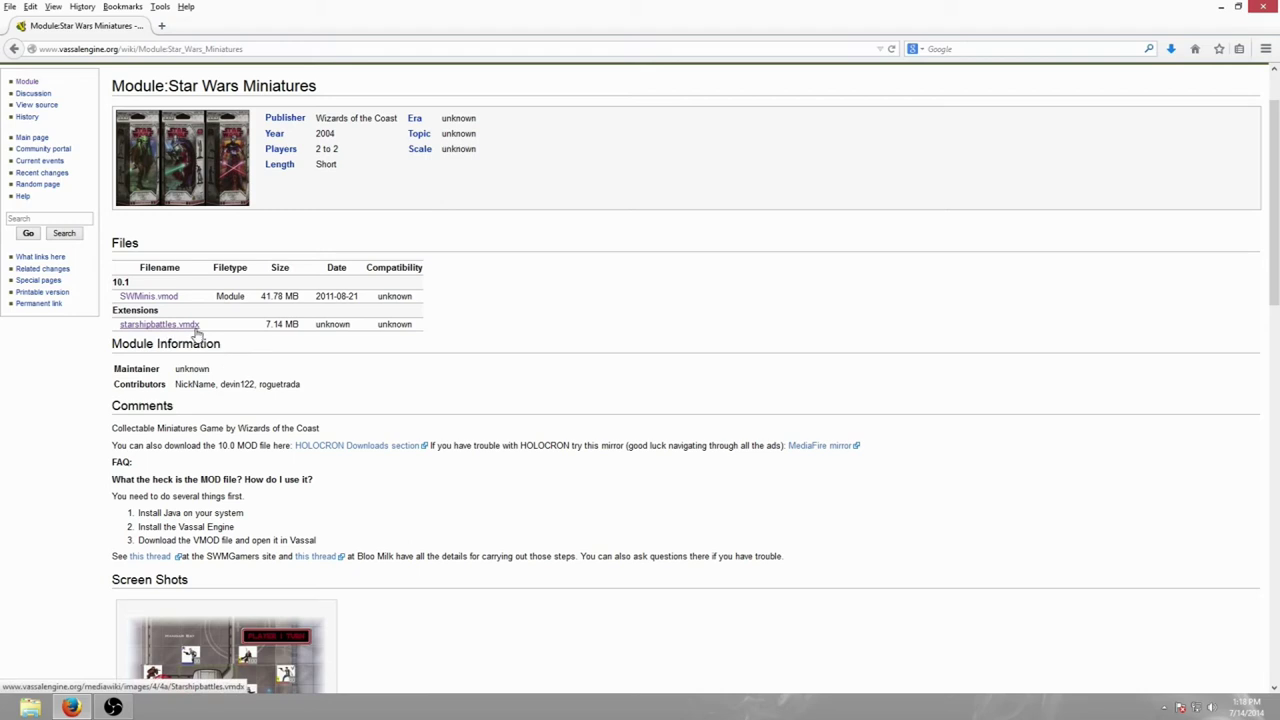
scroll(300, 345, up, 2)
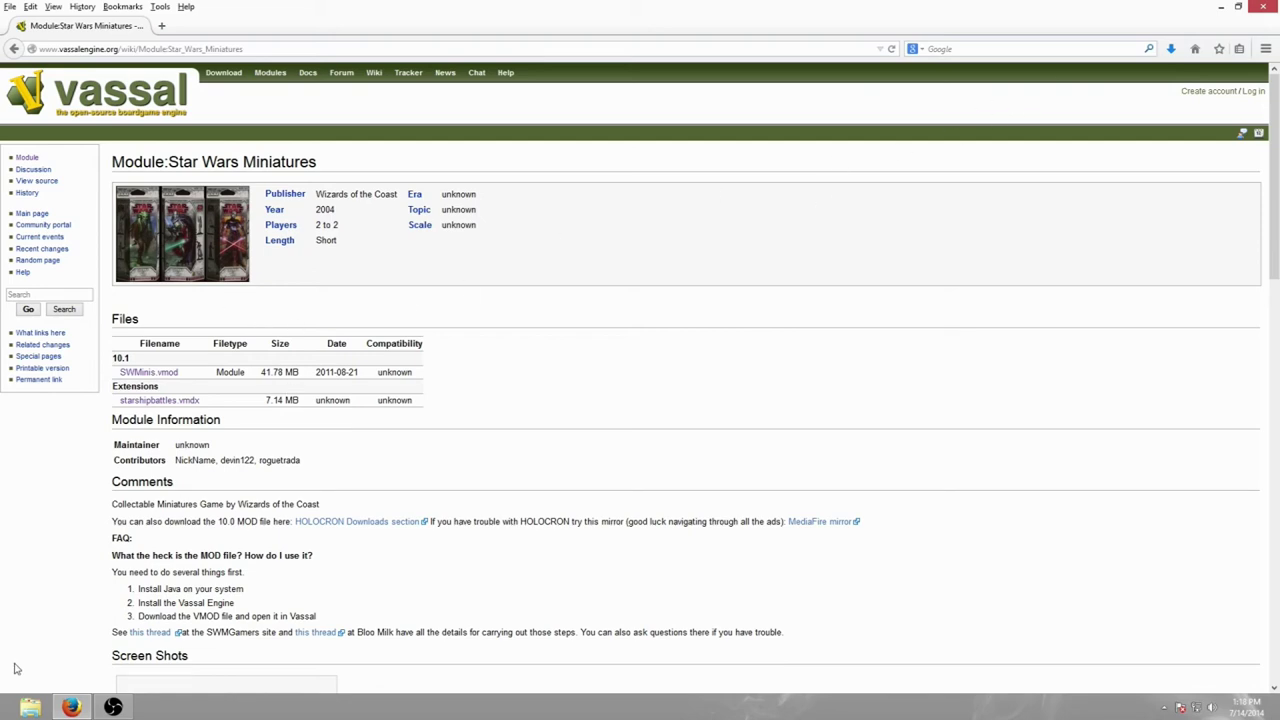
Look over the desktop for the VASSAL program and module files, and return to the module page.
click(1221, 7)
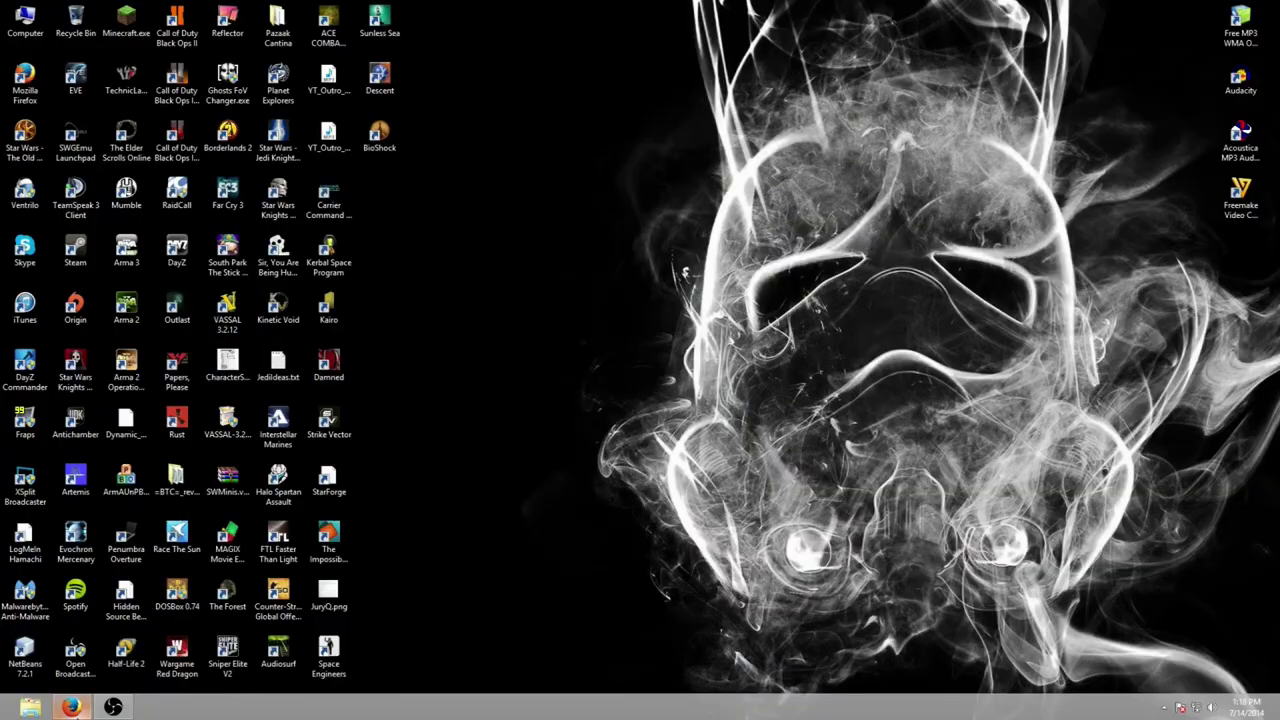
click(74, 710)
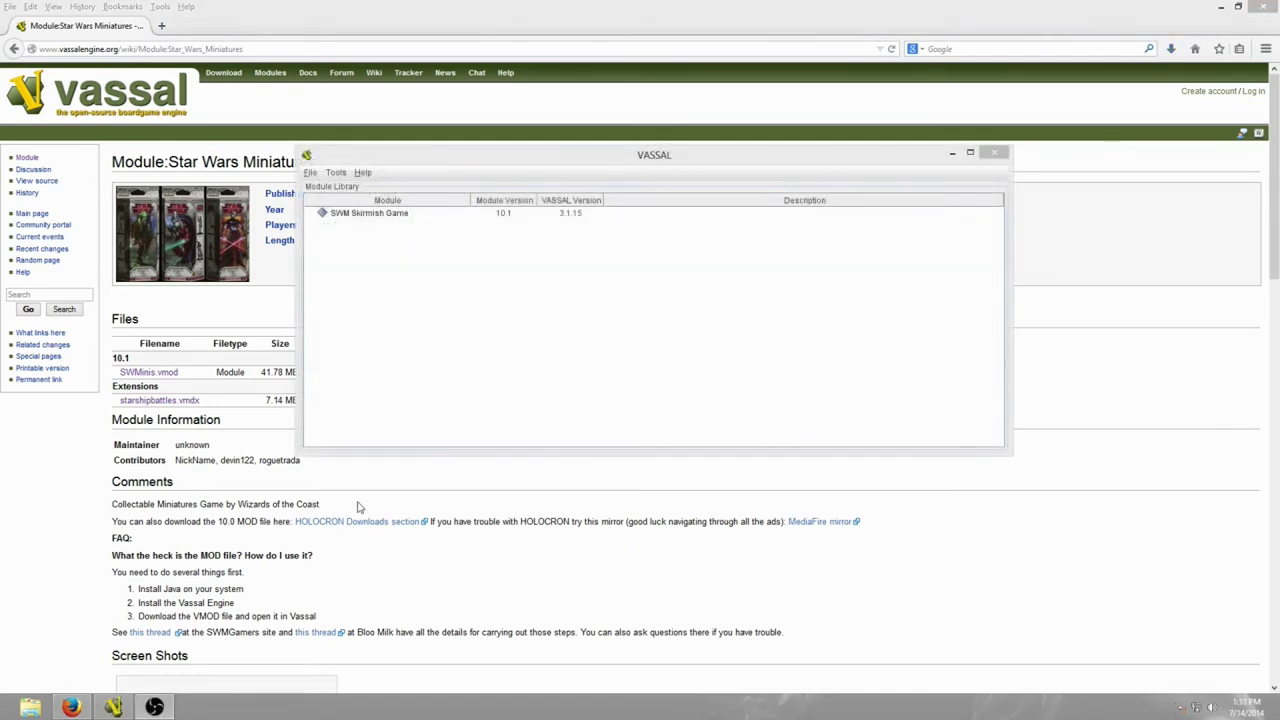
Reposition the VASSAL Module Library window over the Star Wars Miniatures page.
drag(660, 163, 731, 169)
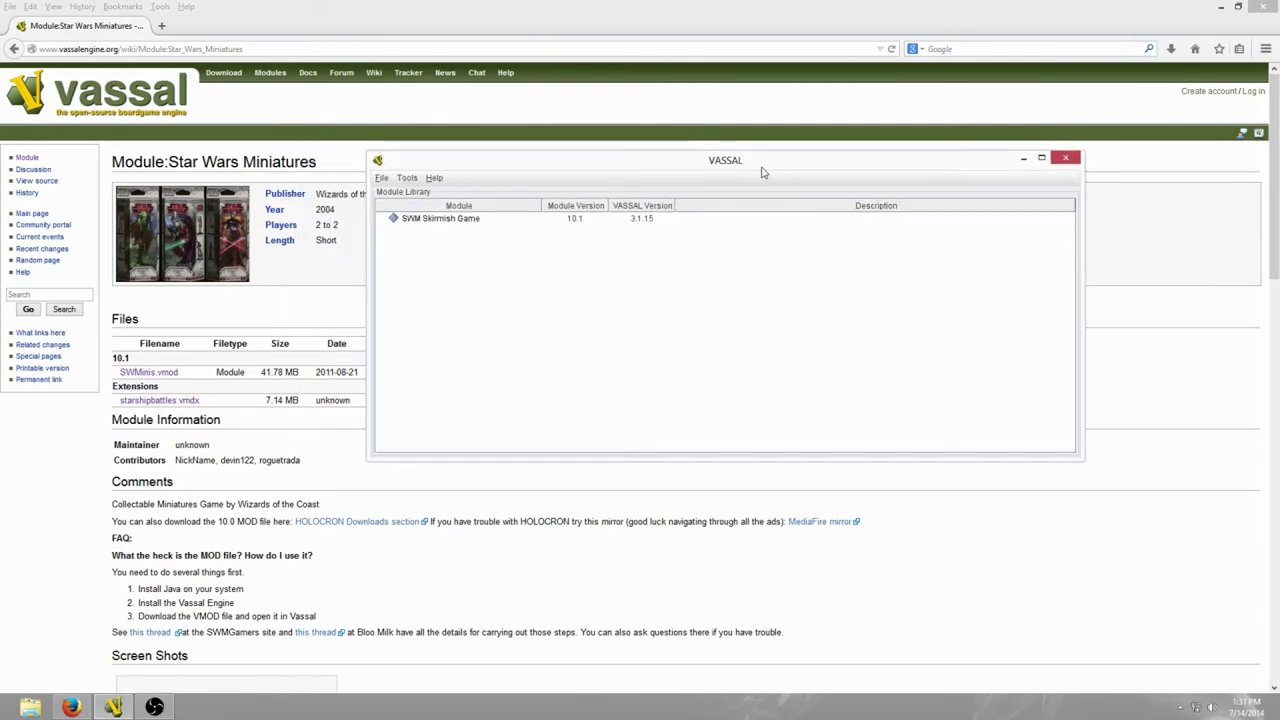
drag(762, 173, 805, 124)
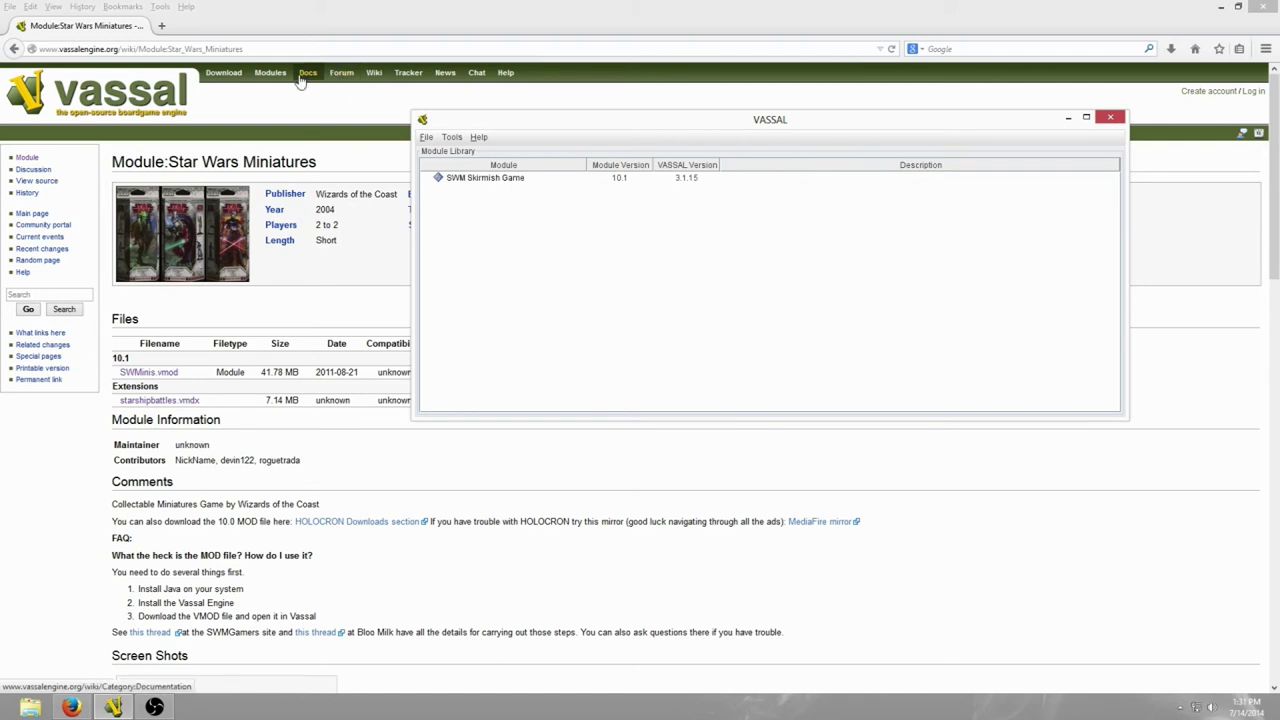
drag(526, 124, 482, 128)
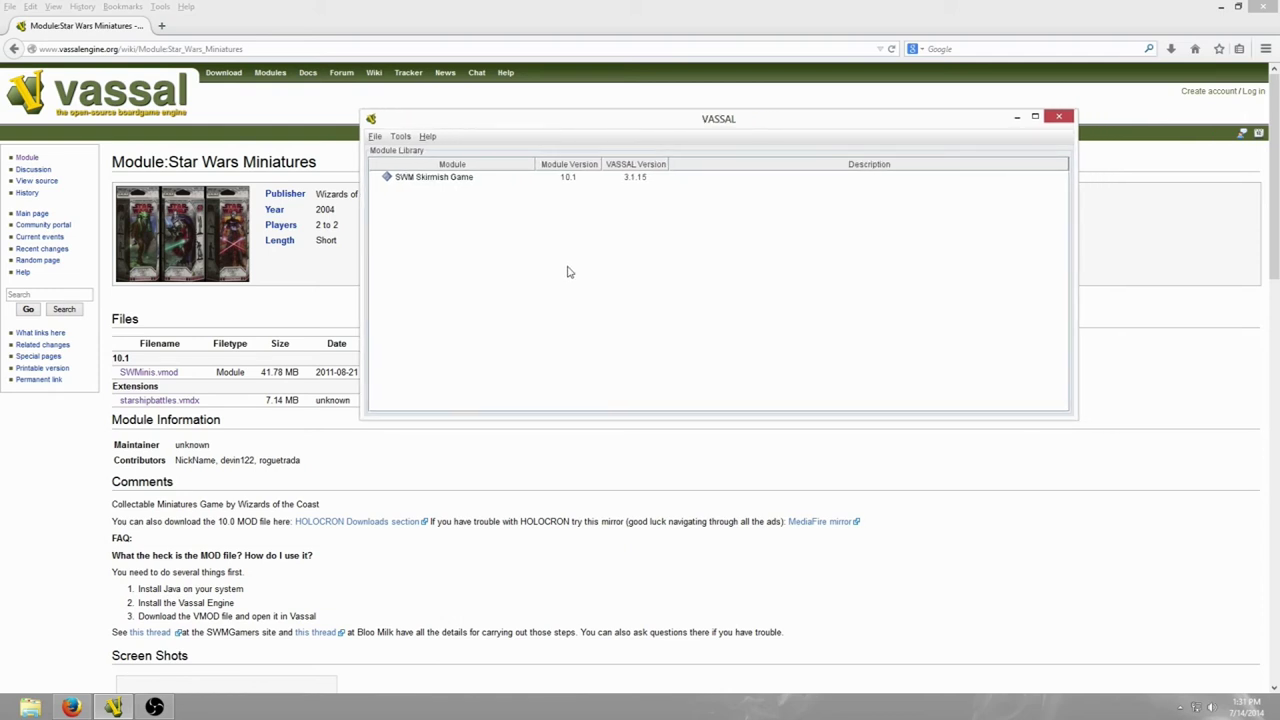
drag(730, 120, 676, 160)
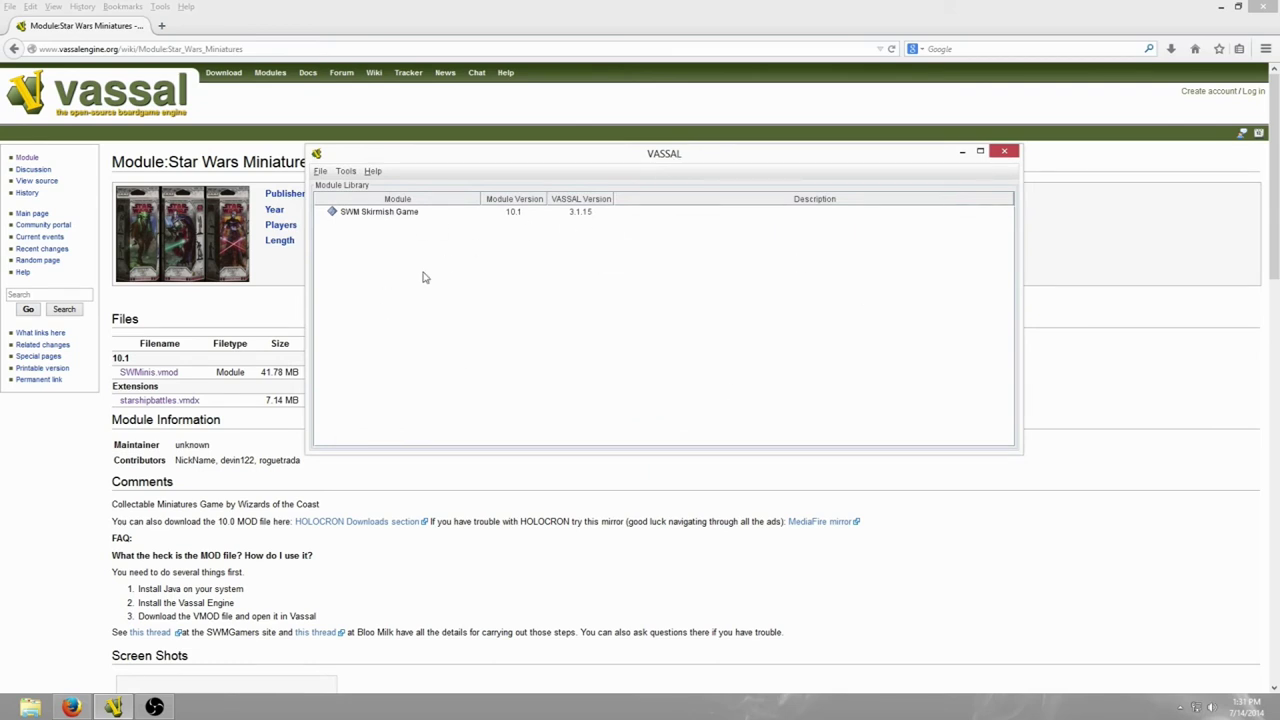
click(380, 216)
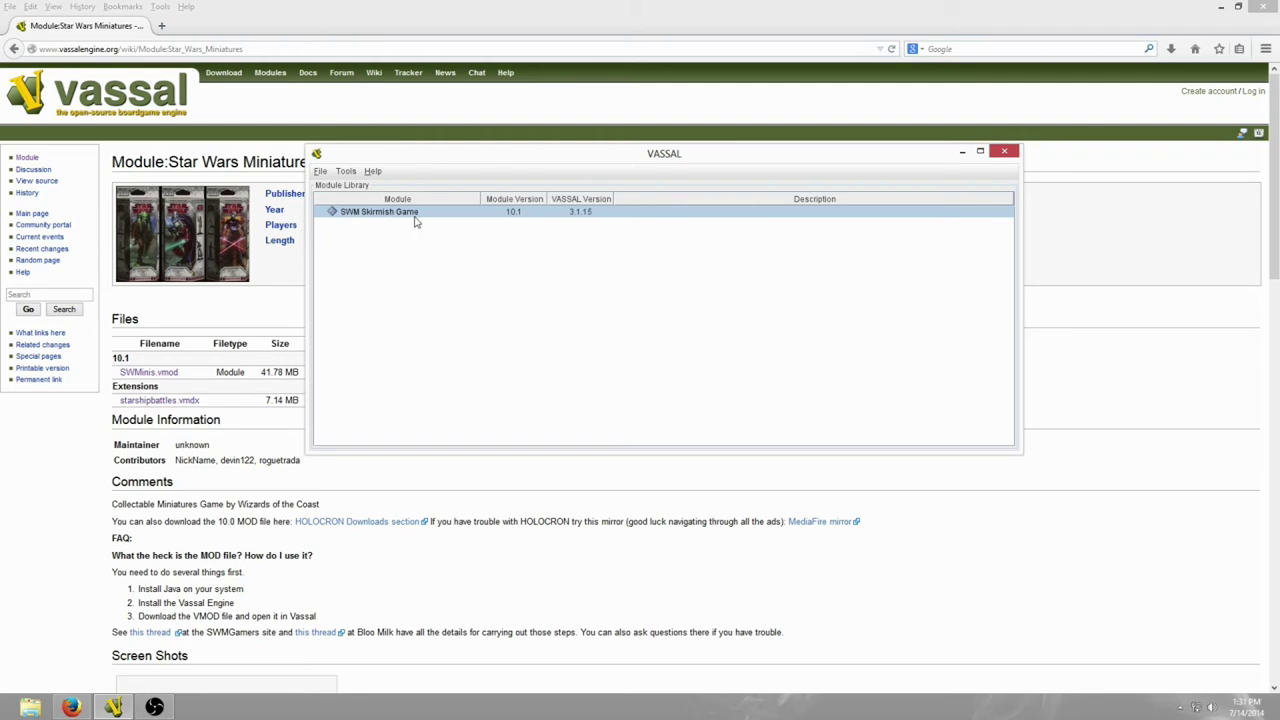
click(321, 174)
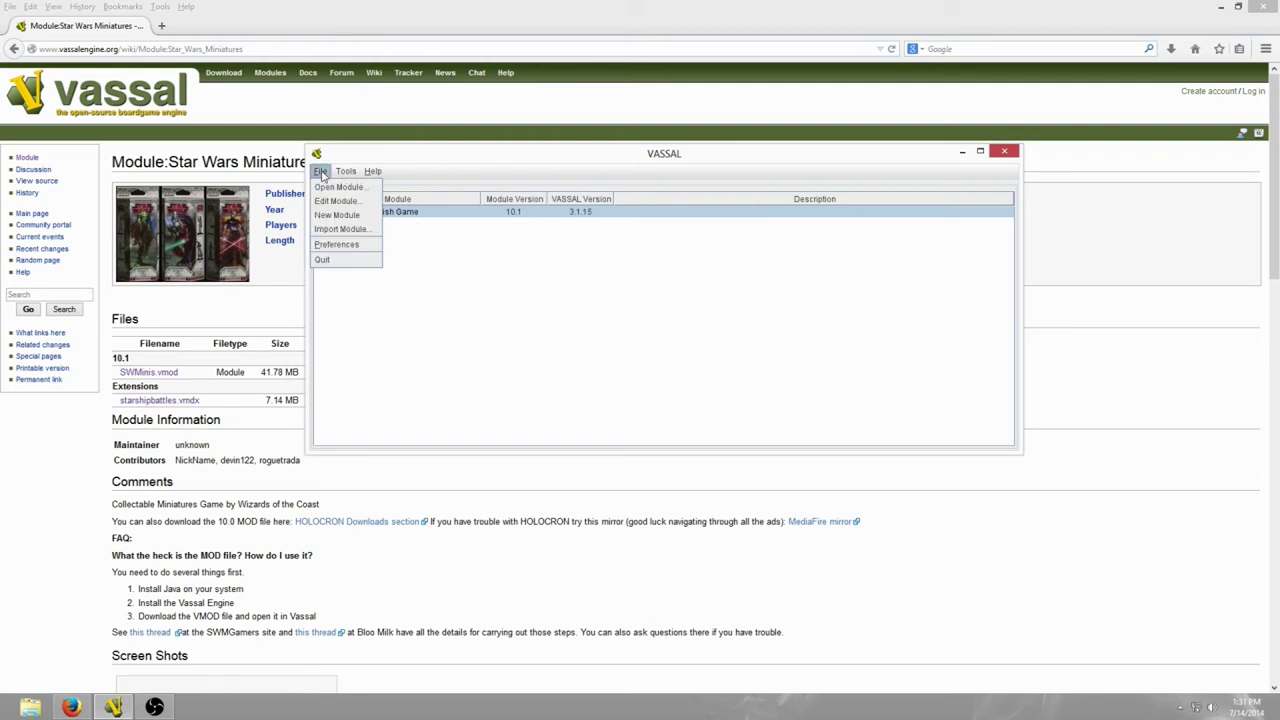
click(345, 229)
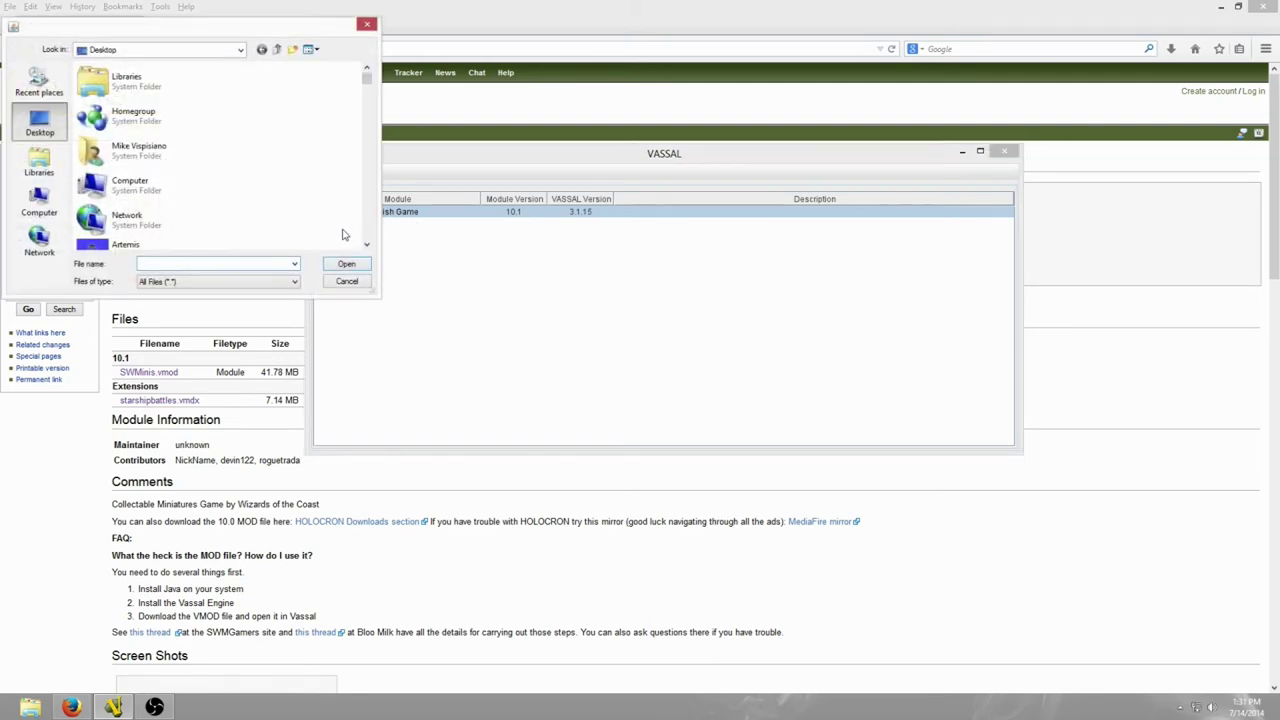
click(366, 281)
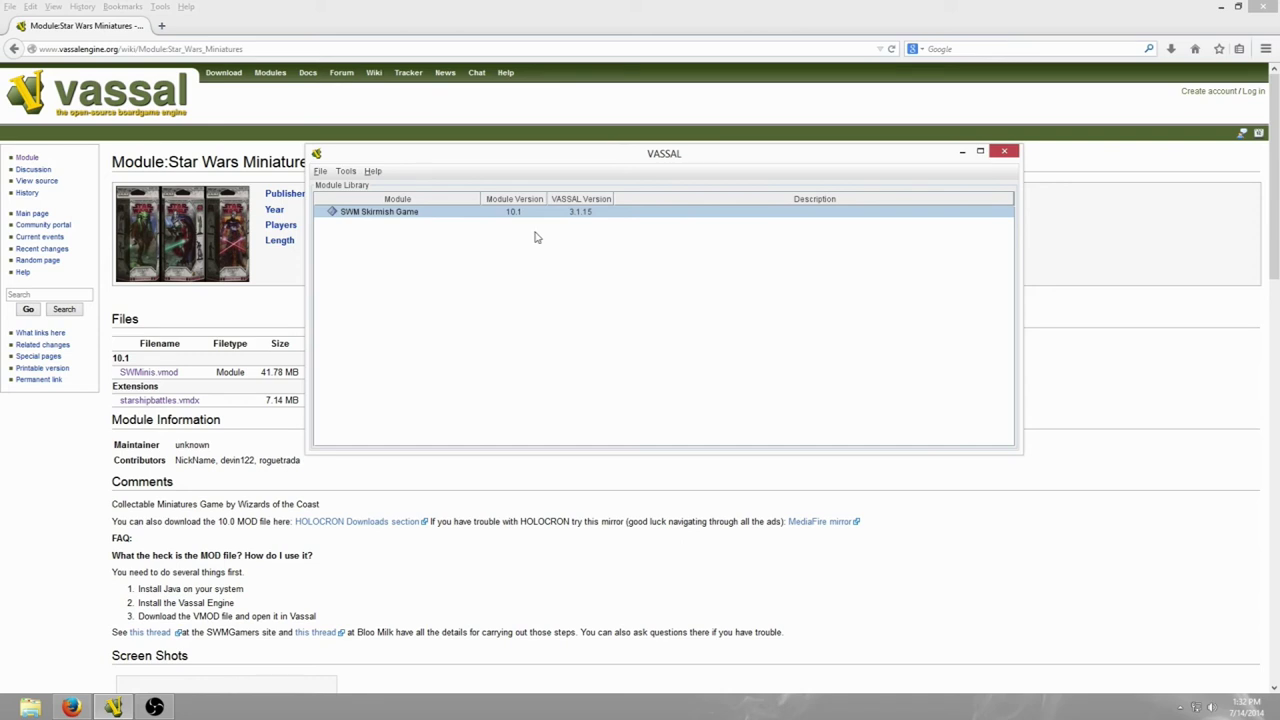
Open the SWM Skirmish Game module, choose to look for a game online, and make its controls window taller.
right_click(377, 217)
click(404, 220)
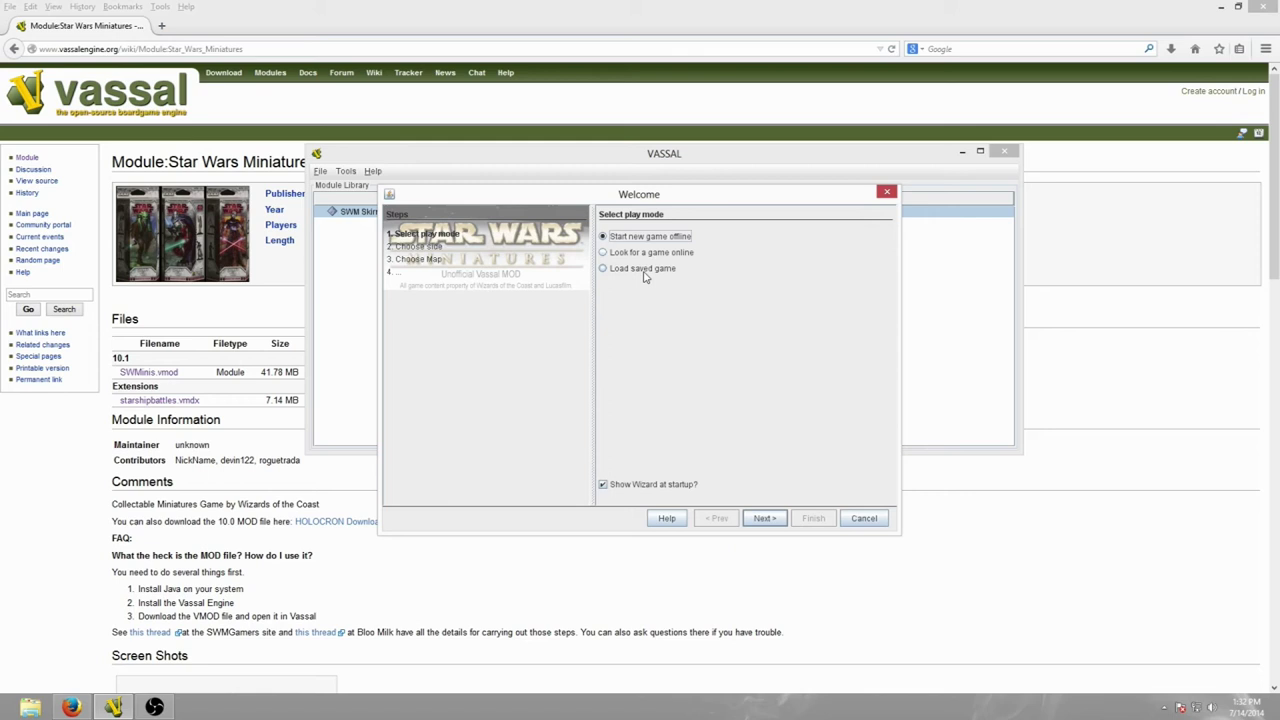
click(621, 254)
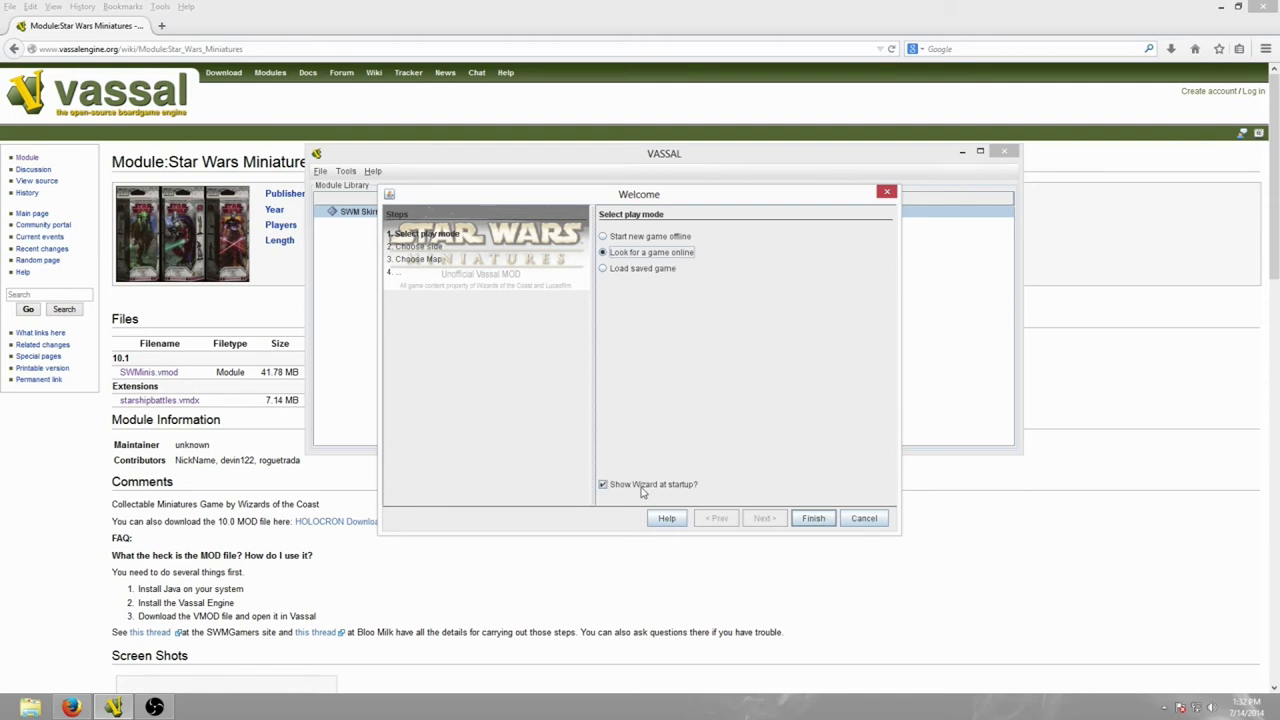
click(812, 518)
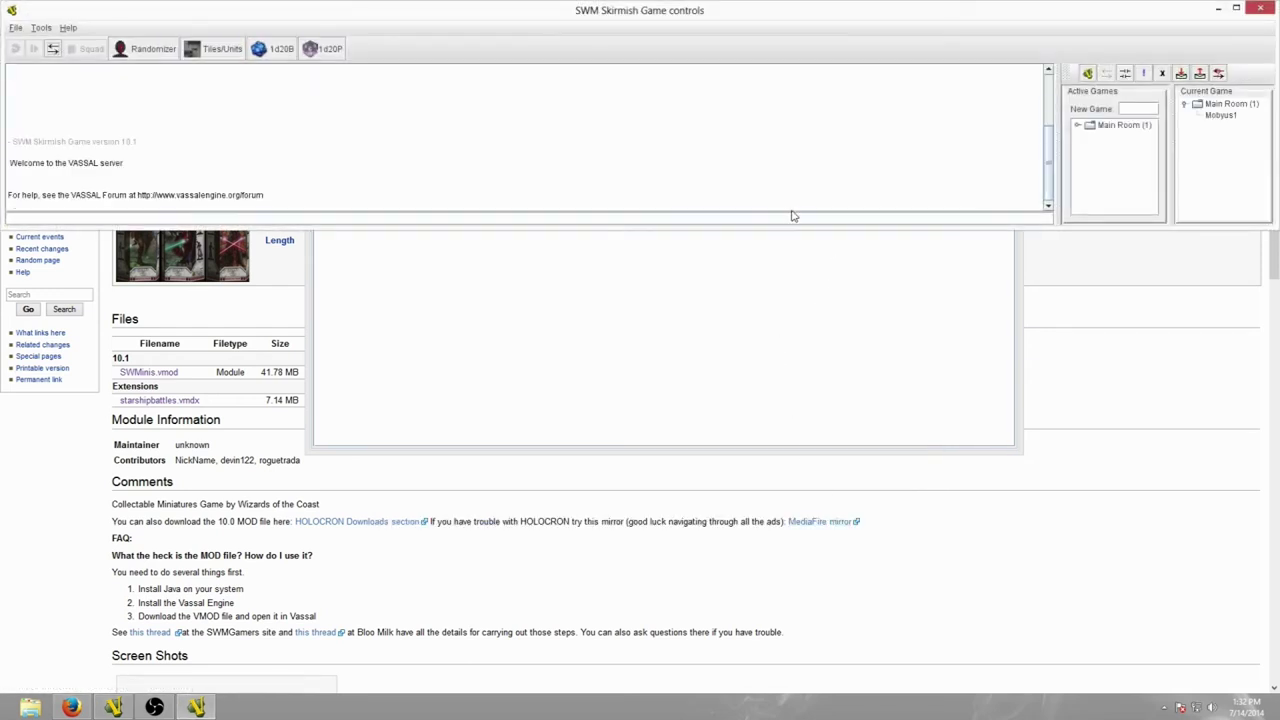
drag(789, 227, 809, 375)
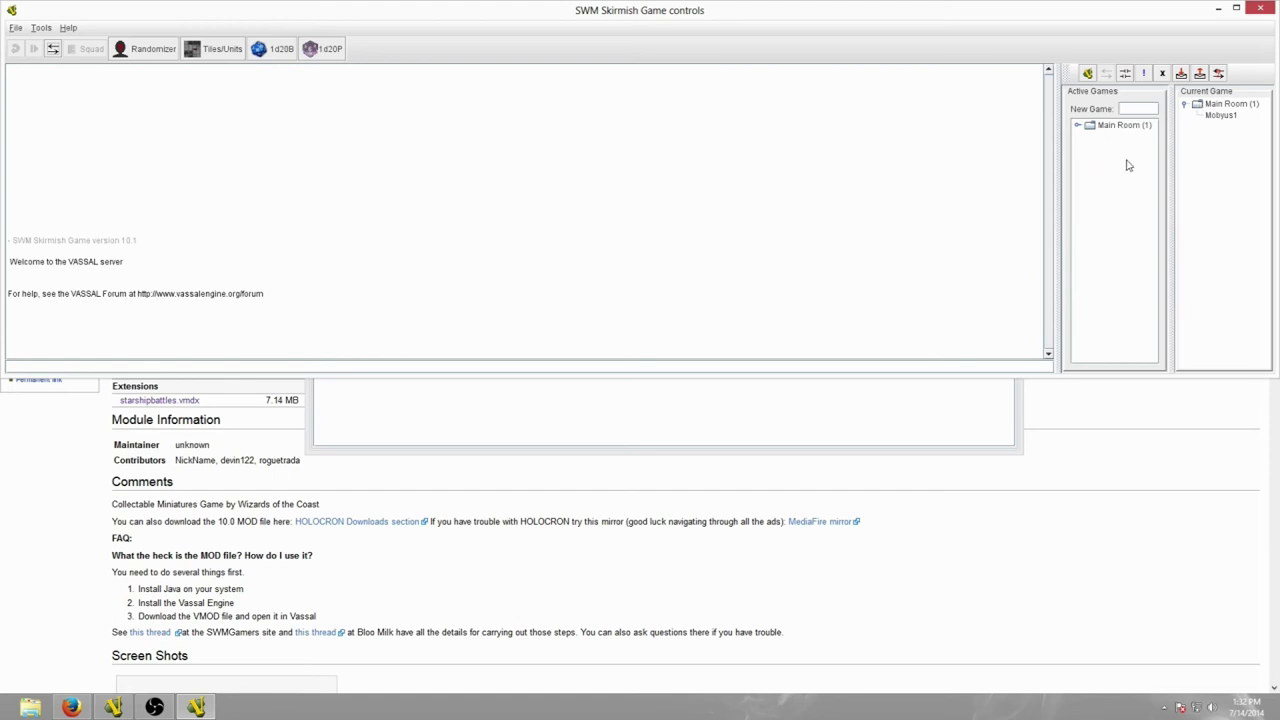
Check who is in the Main Room and create a new game room named after the host's nickname followed by "Game".
click(1077, 126)
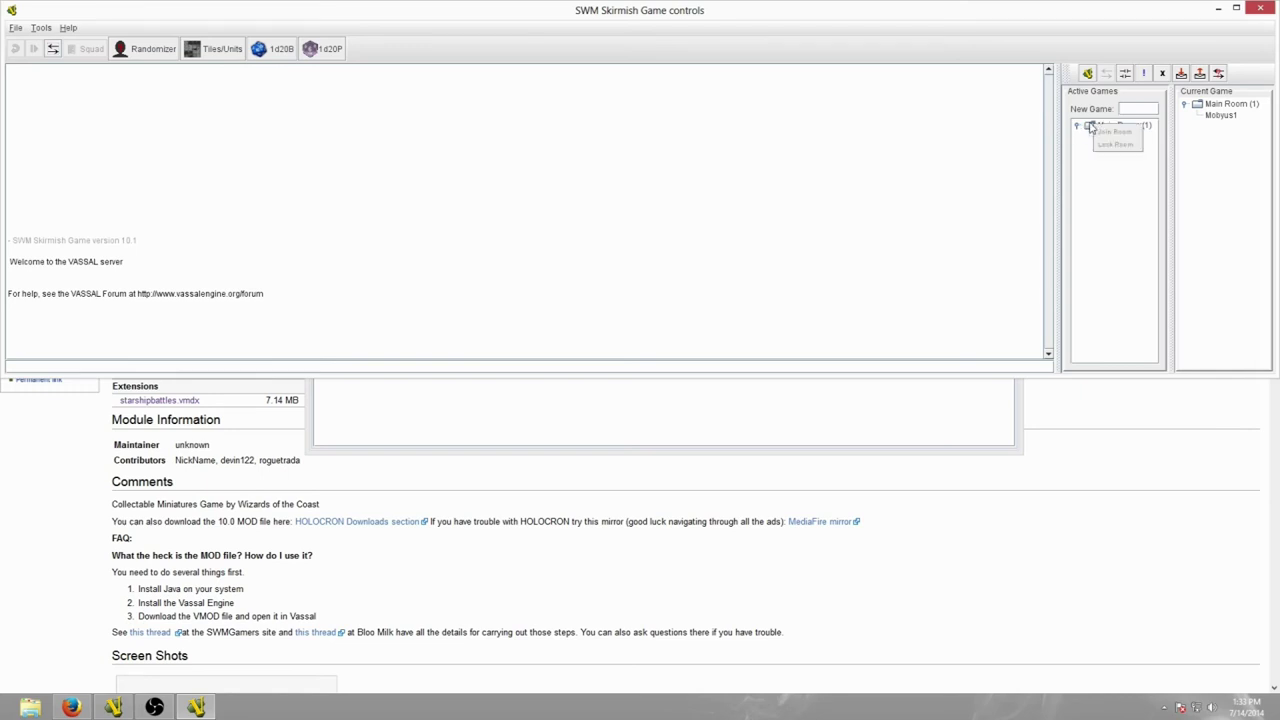
click(1077, 126)
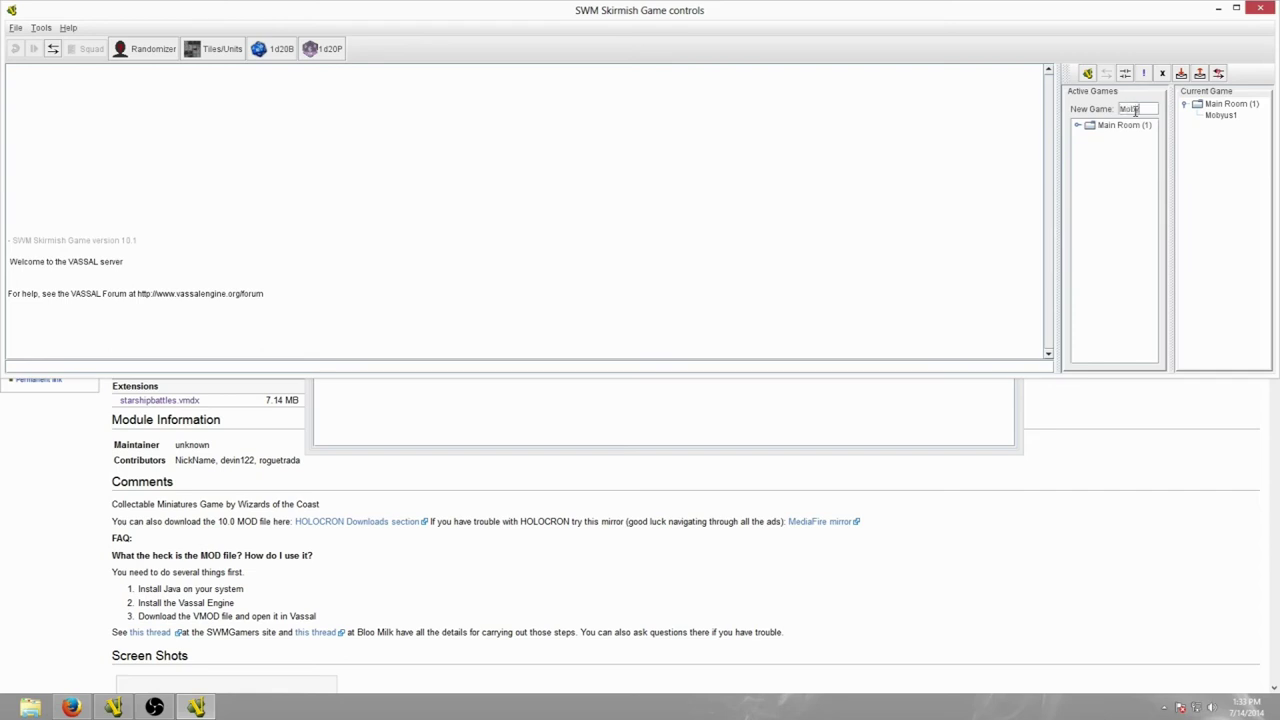
click(1135, 110)
text(Mobyus Game)
key(Return)
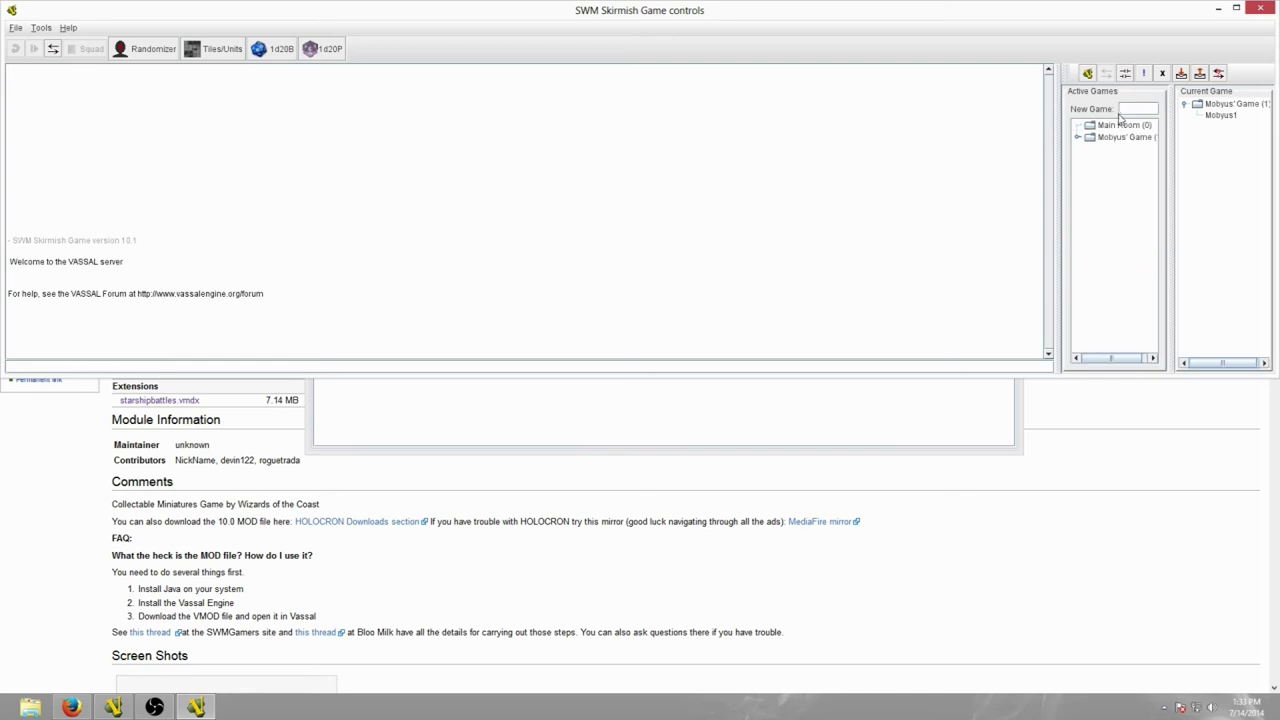
Widen the active games and current game lists, and expand the new game room to show its players.
drag(1168, 196, 1197, 185)
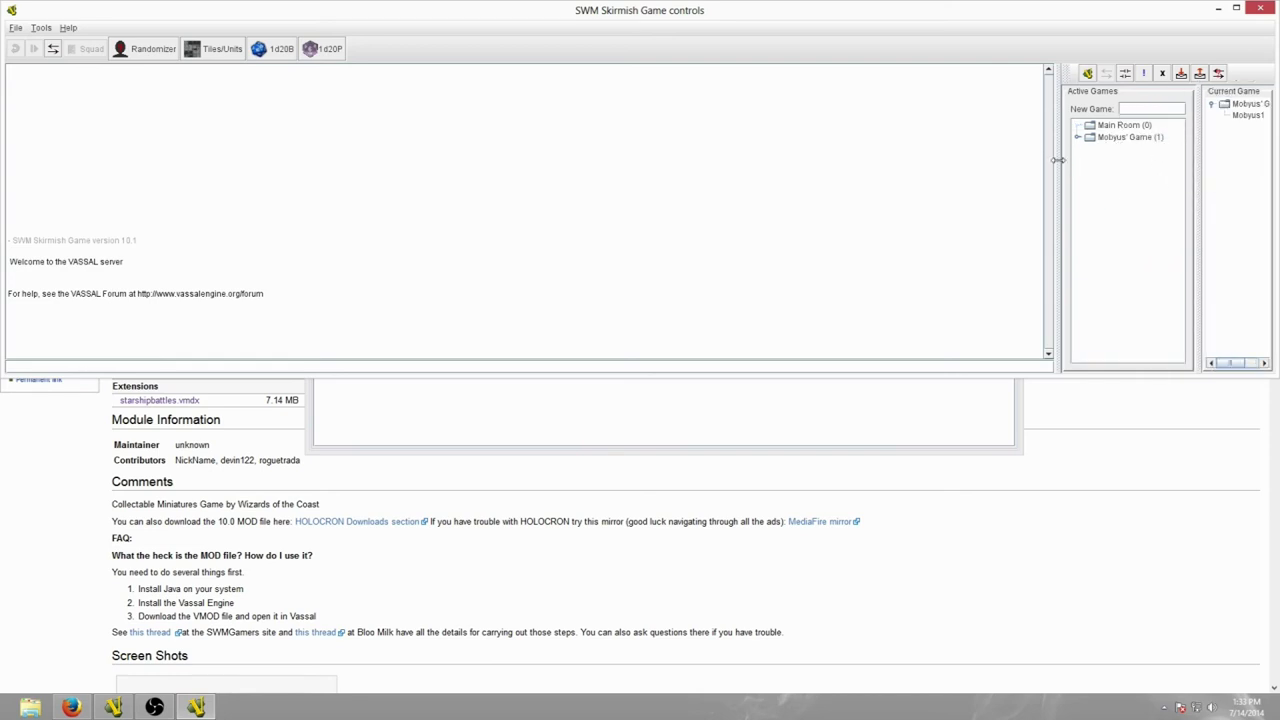
drag(1063, 166, 1006, 166)
drag(1166, 156, 1143, 152)
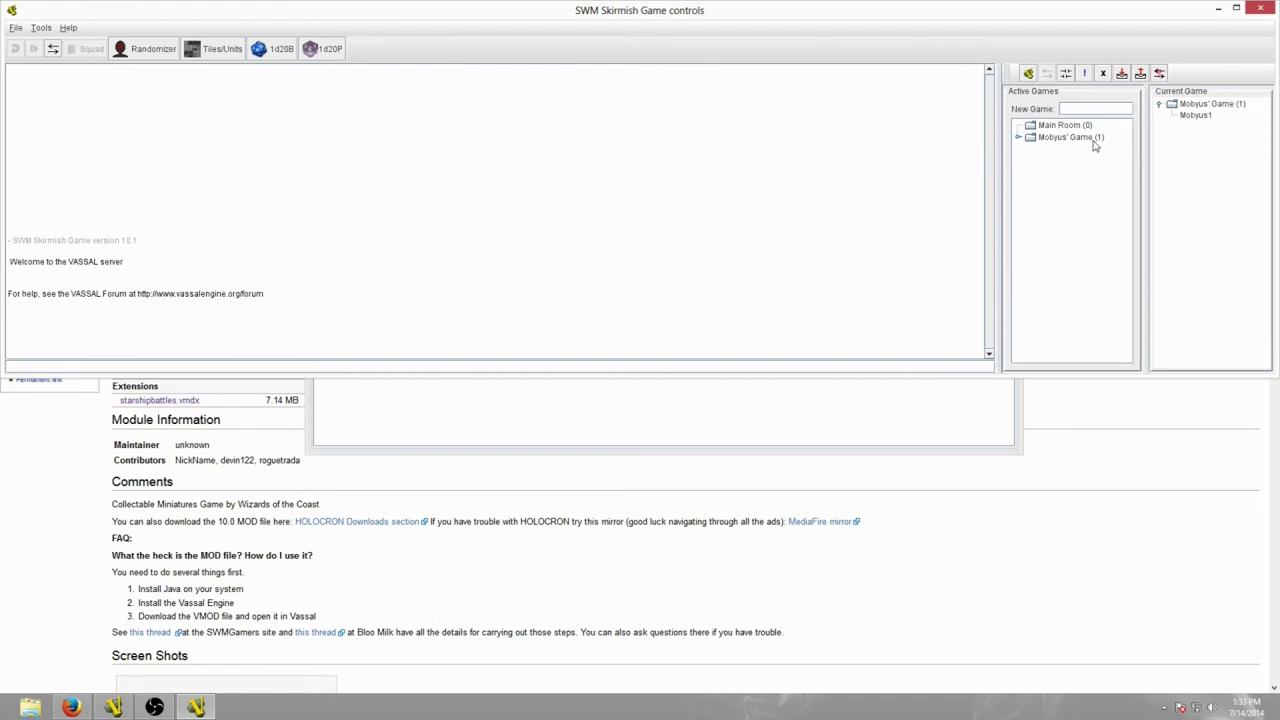
click(1018, 137)
click(1056, 138)
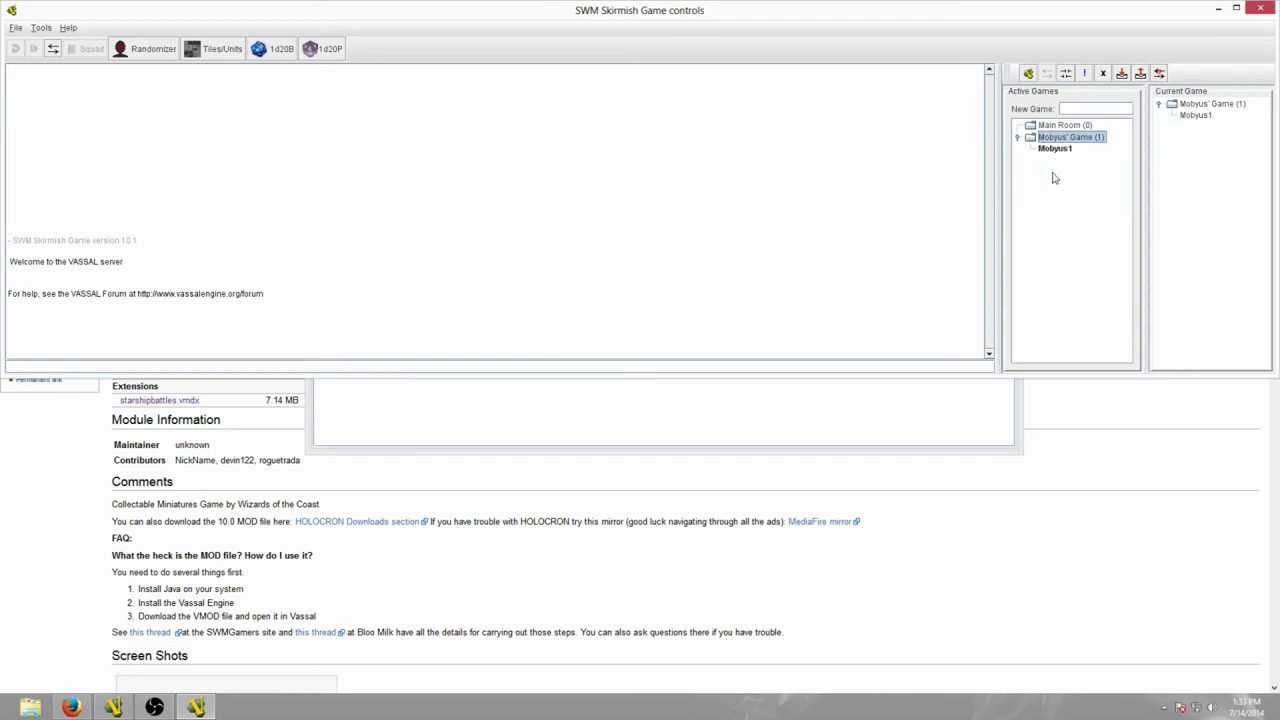
Lock the host's new game room and unlock it again.
right_click(1053, 139)
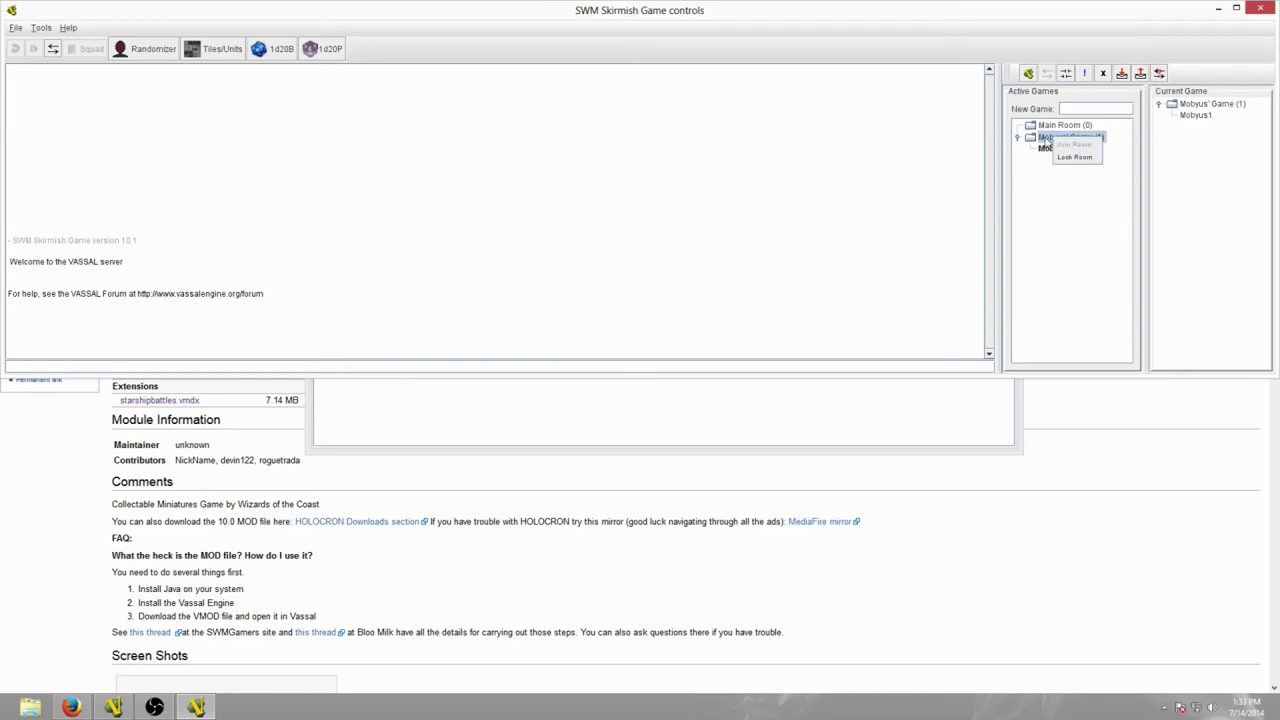
click(1068, 158)
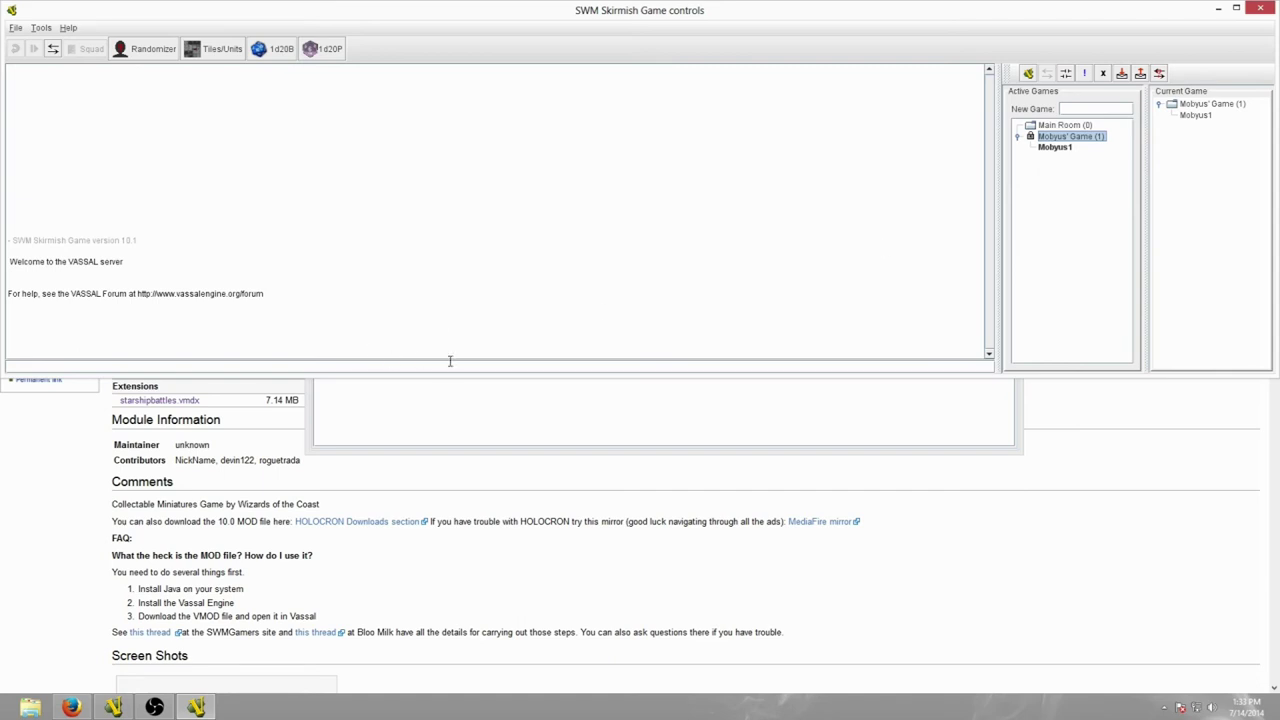
right_click(1060, 138)
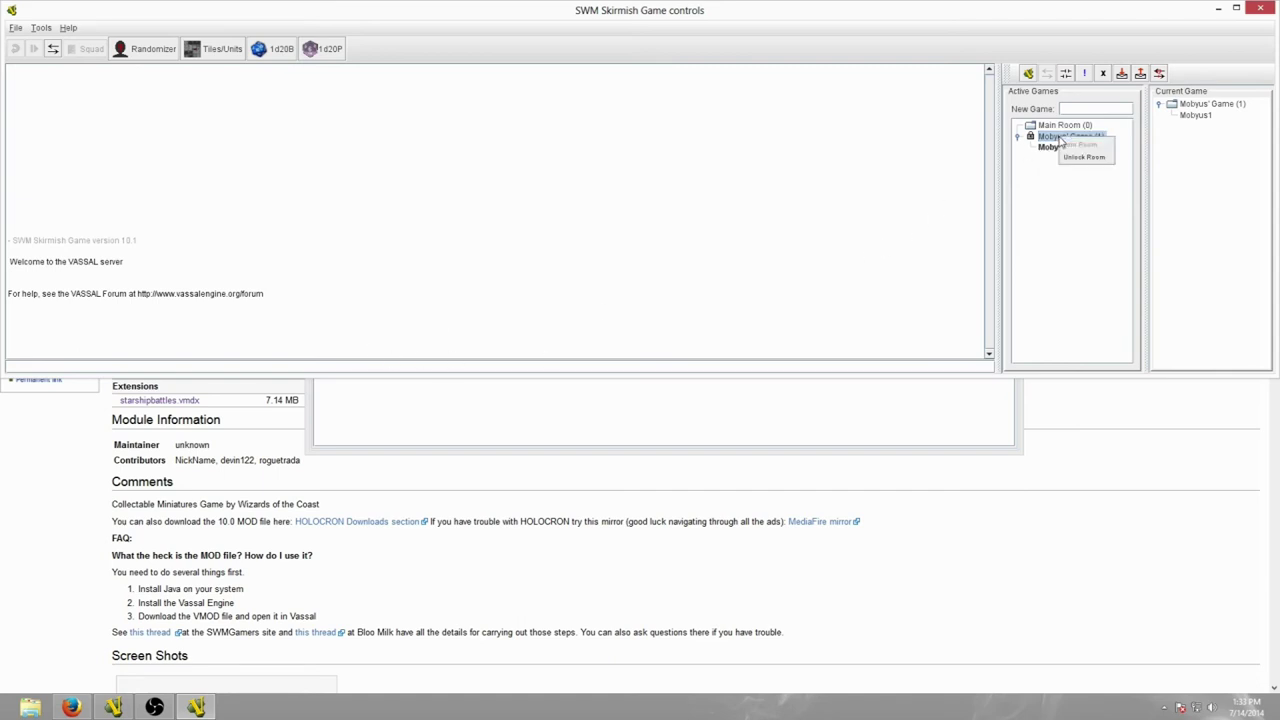
click(1079, 160)
Lock the host's new game room and collapse its player list.
right_click(1058, 142)
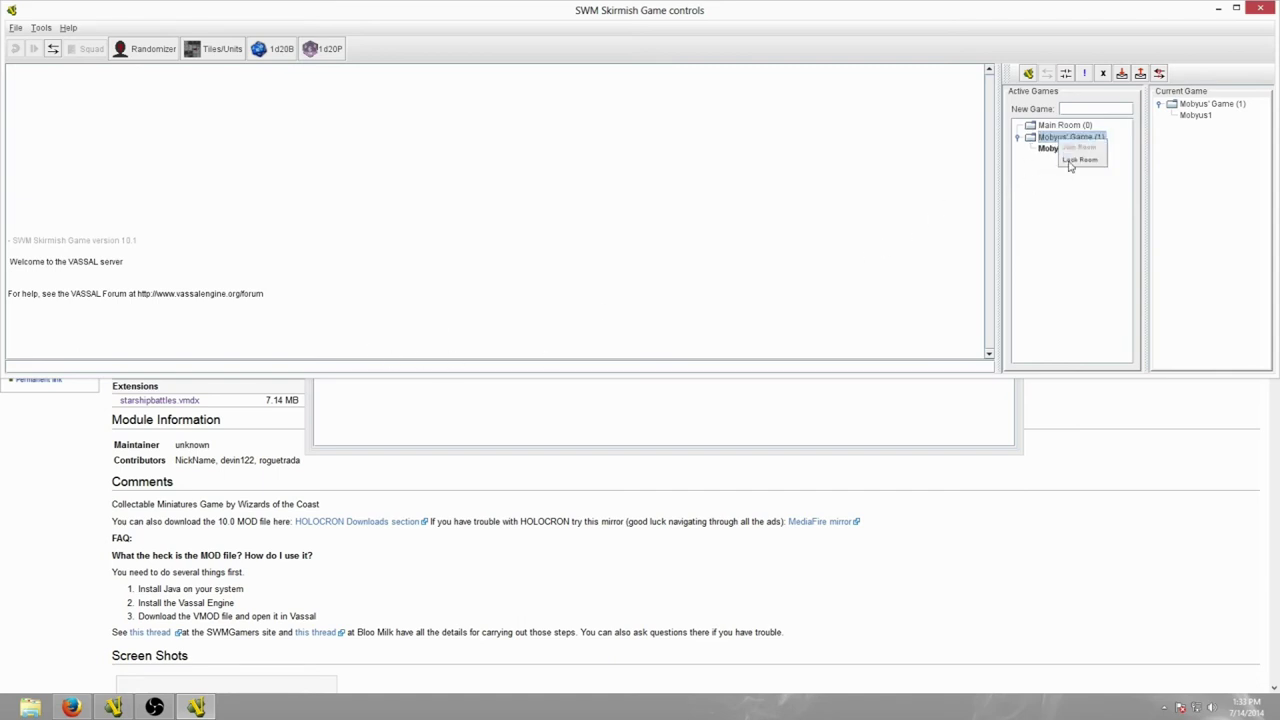
click(1076, 162)
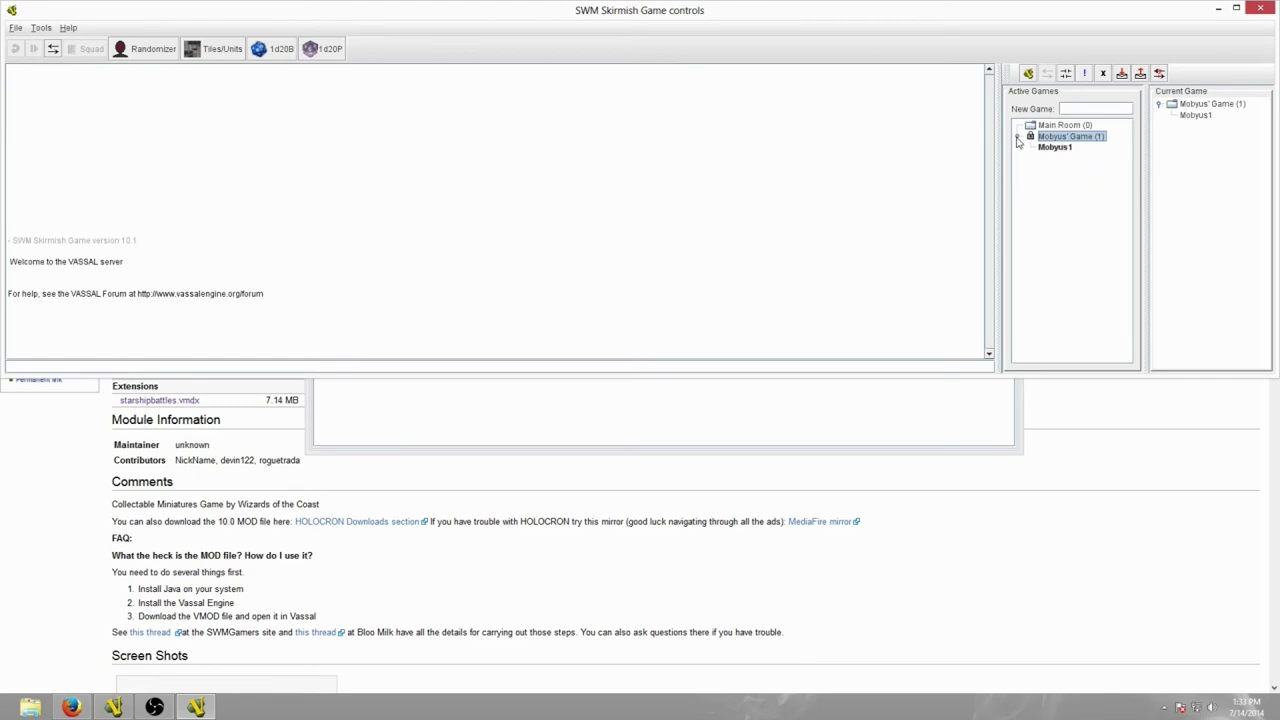
click(1018, 137)
Start a new game, join it as Player 1 (Red), and proceed to the map choice.
click(17, 29)
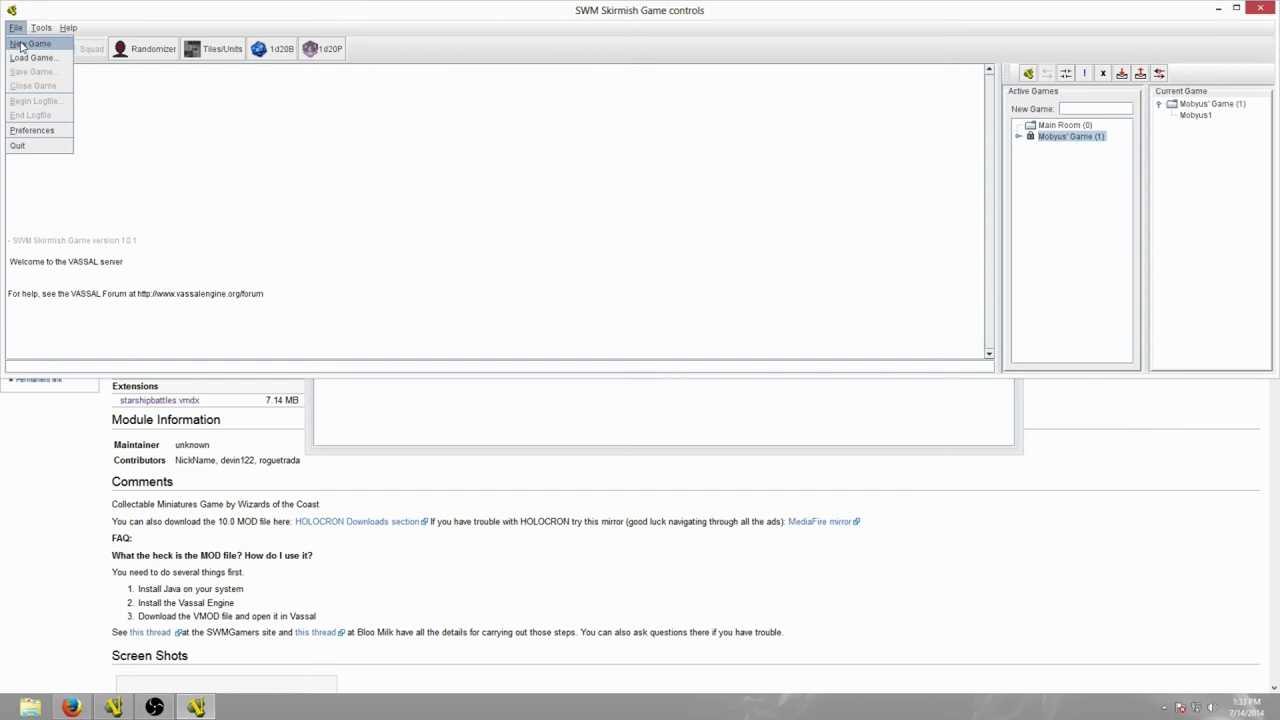
click(30, 44)
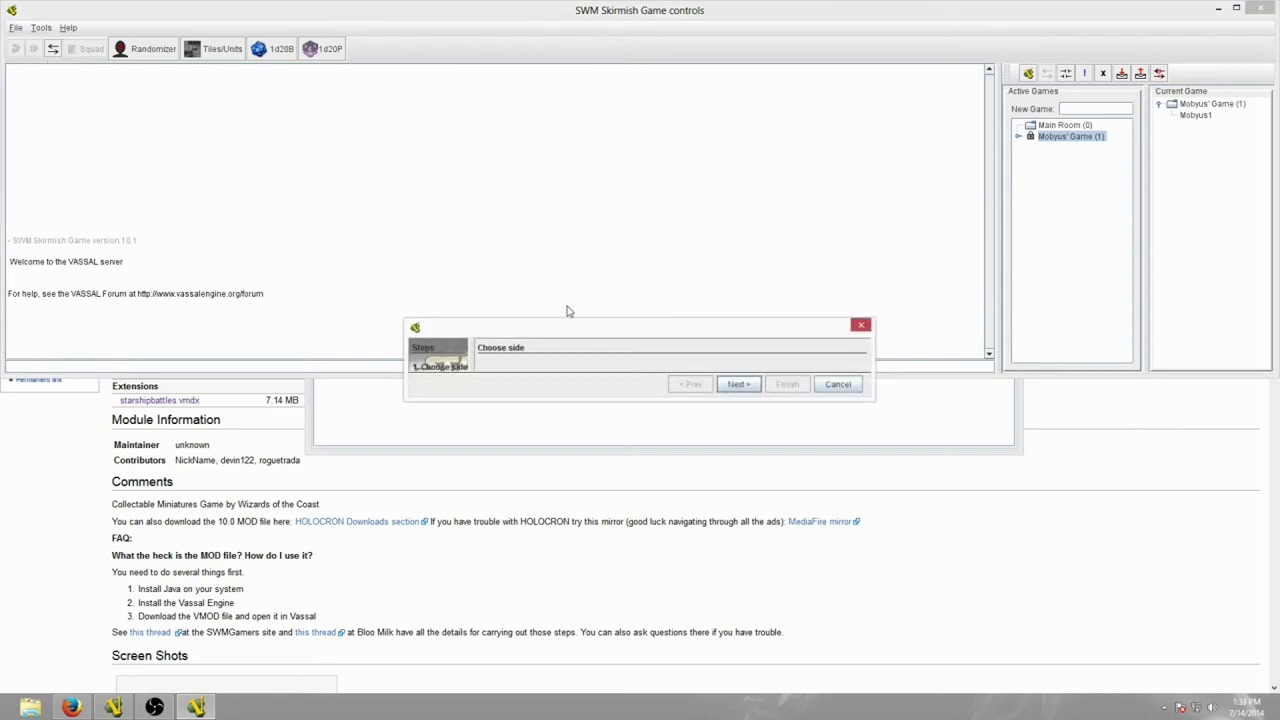
drag(578, 321, 569, 82)
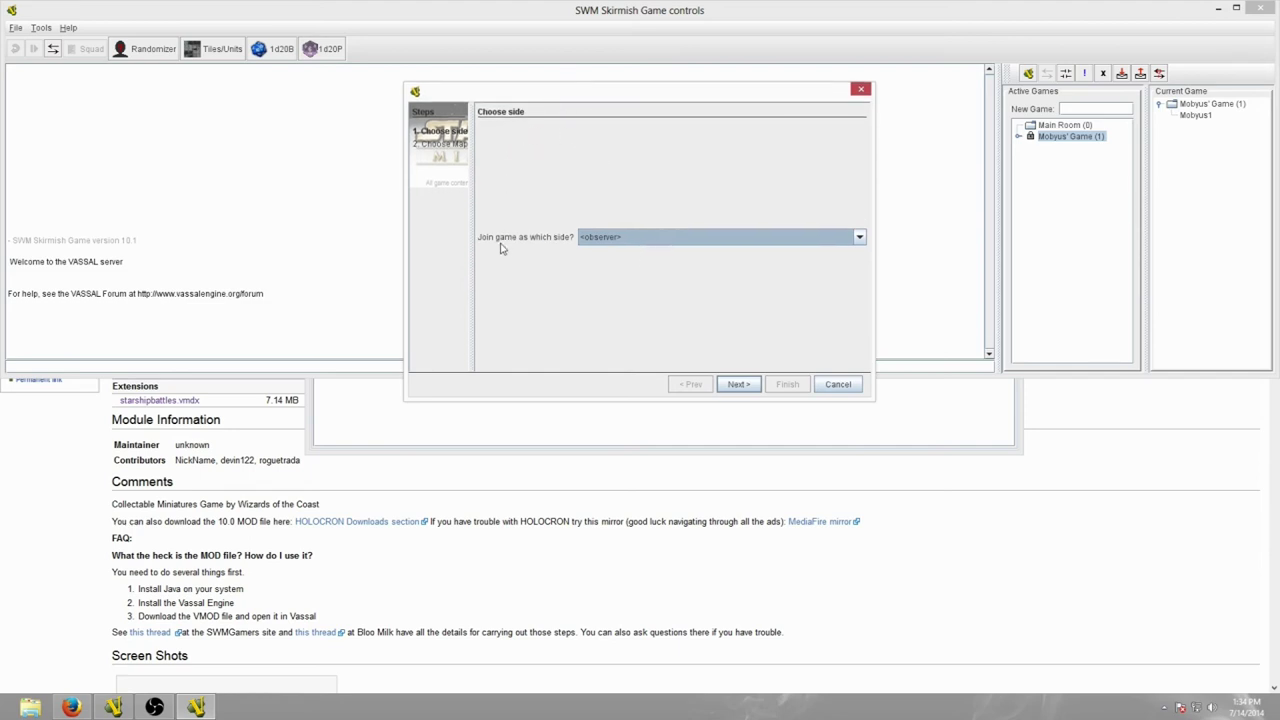
click(624, 240)
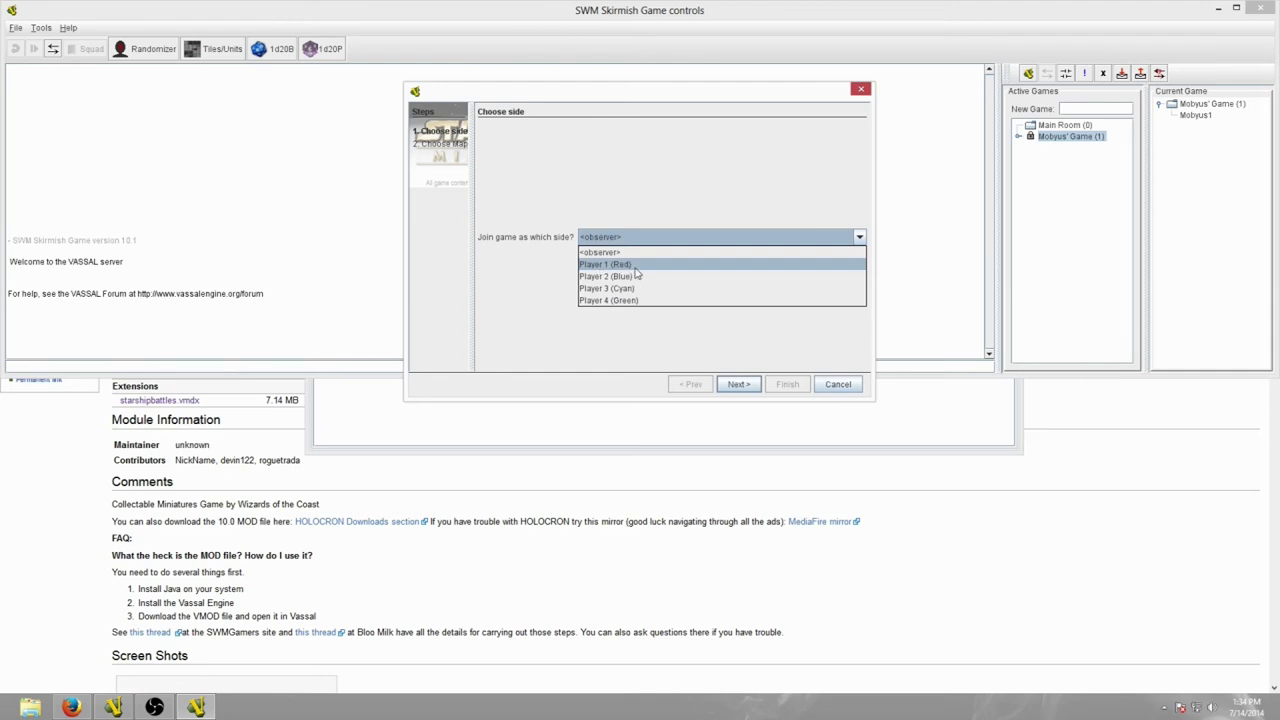
click(638, 266)
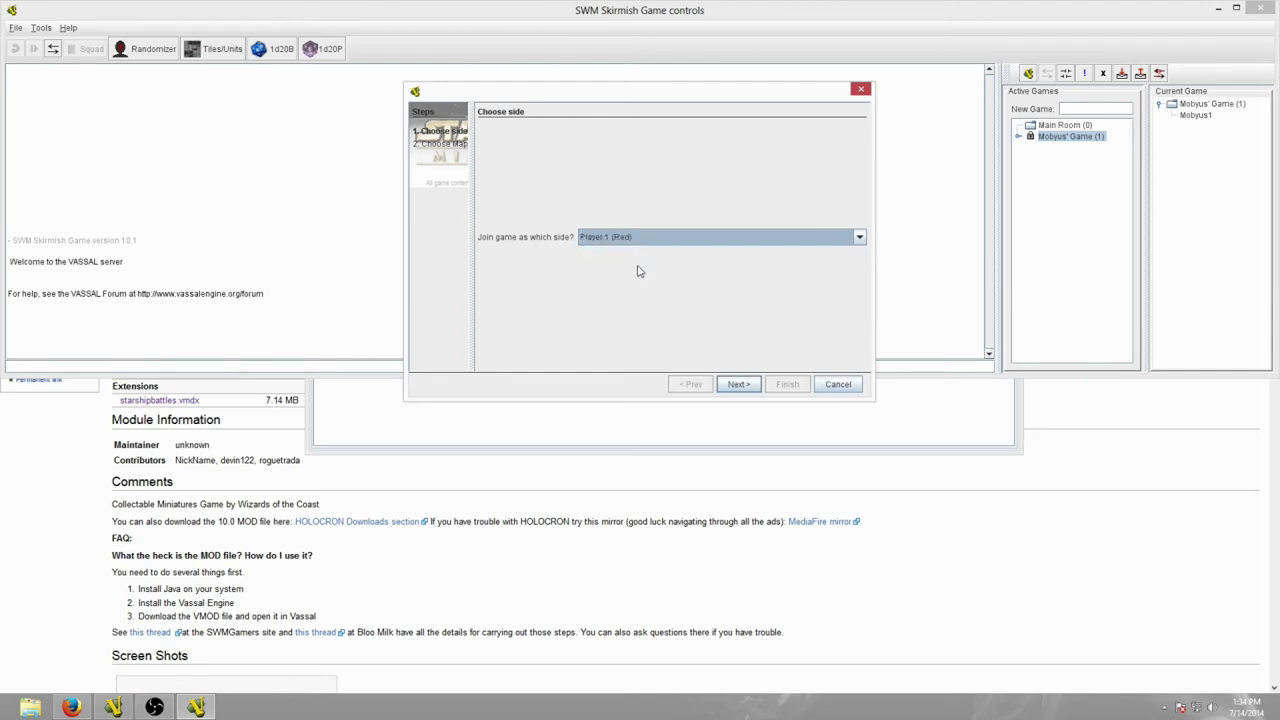
click(642, 240)
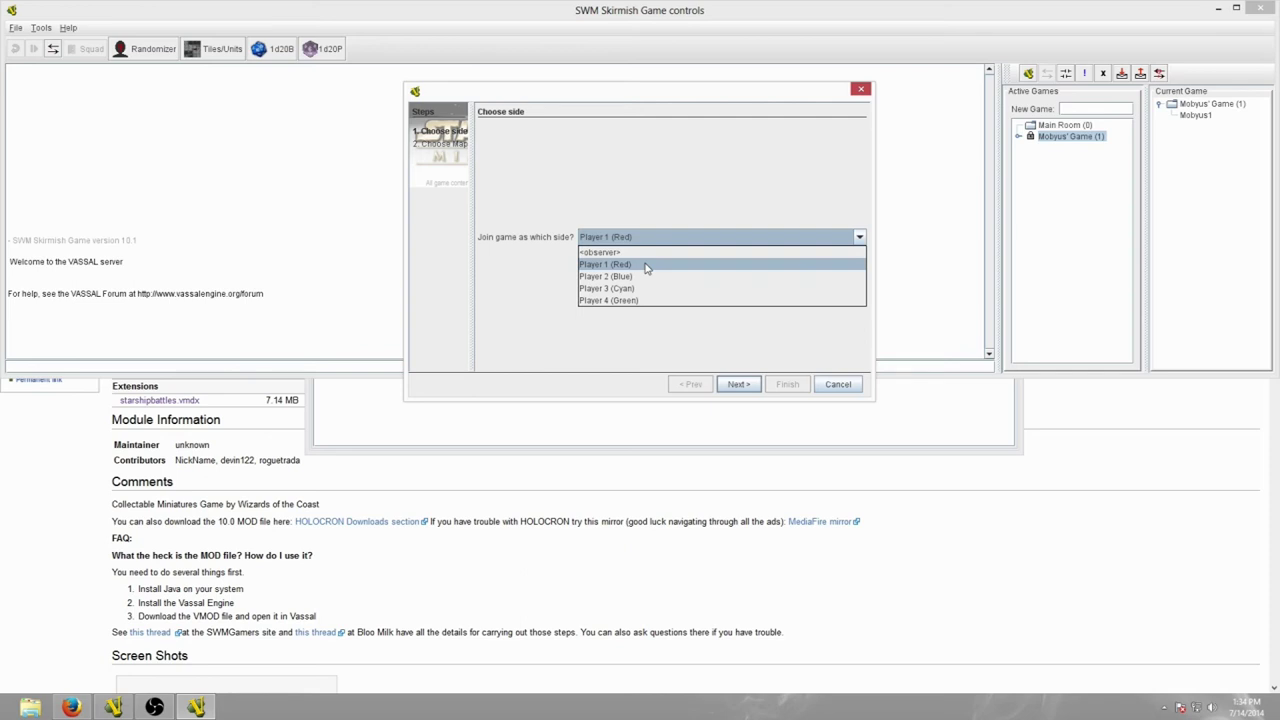
click(645, 266)
click(740, 385)
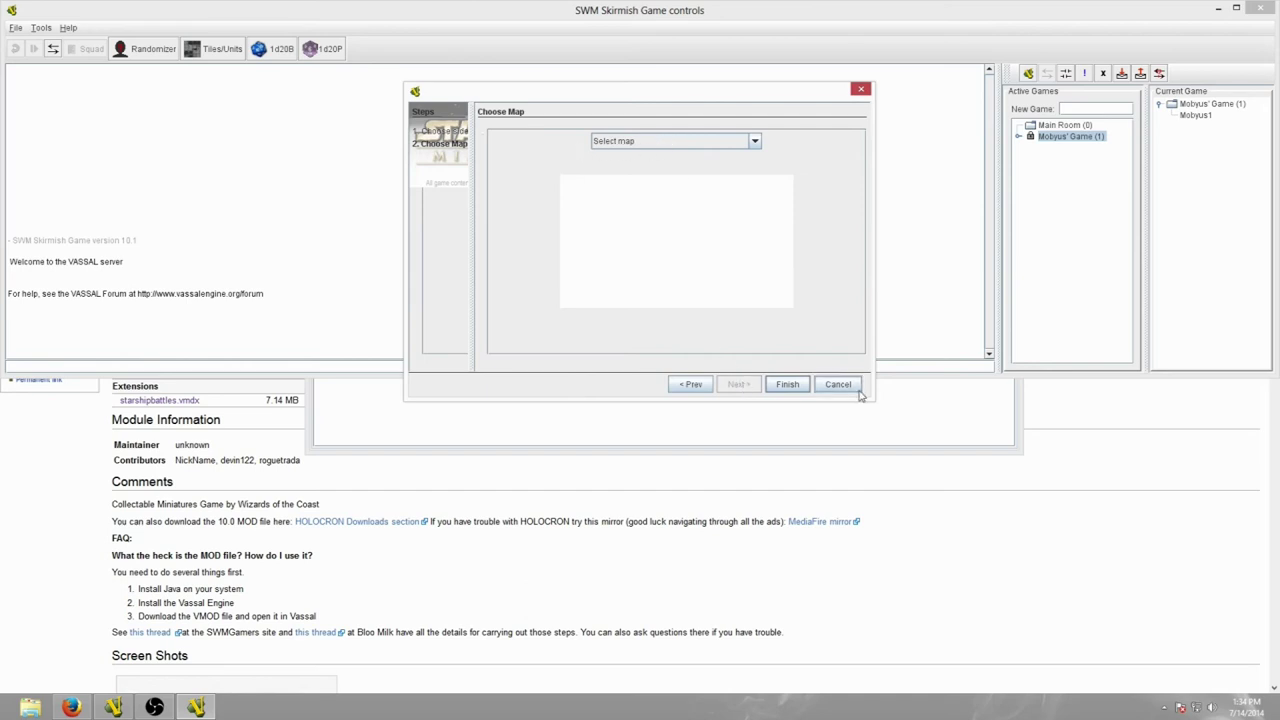
Enlarge the new game wizard and select the Grand Plaza (DCI O S R) map.
drag(874, 400, 1110, 610)
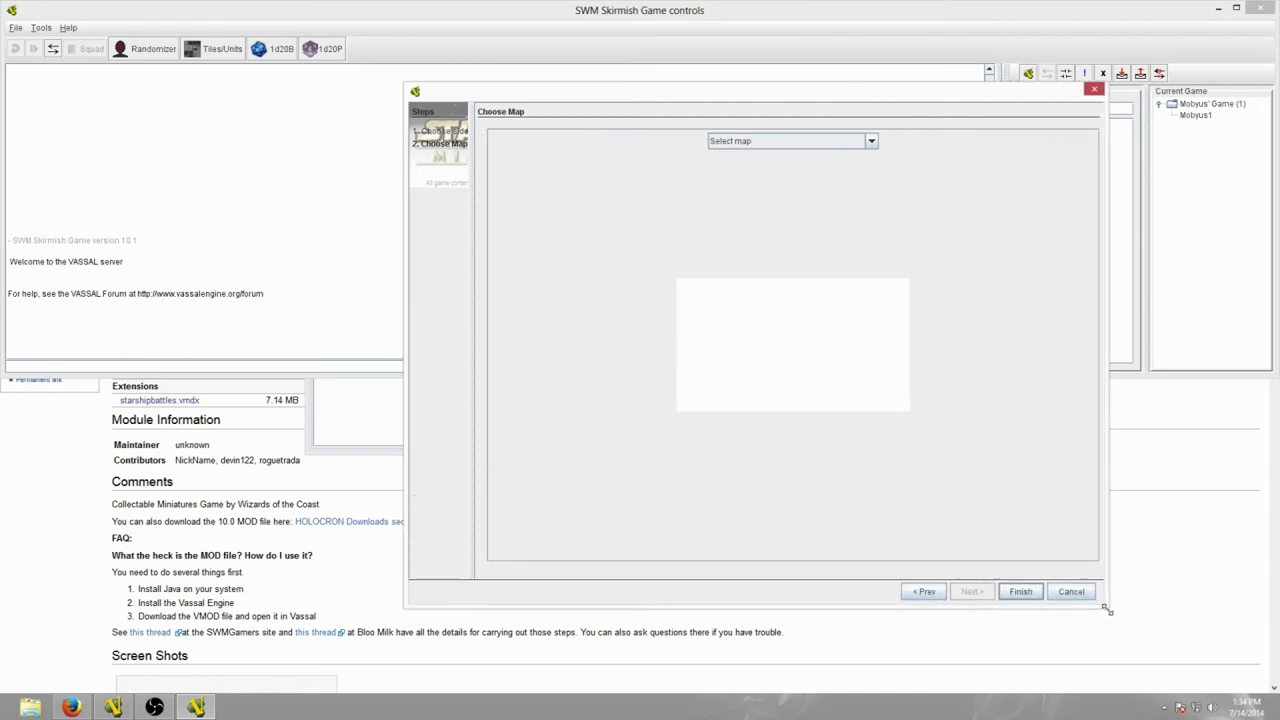
click(763, 141)
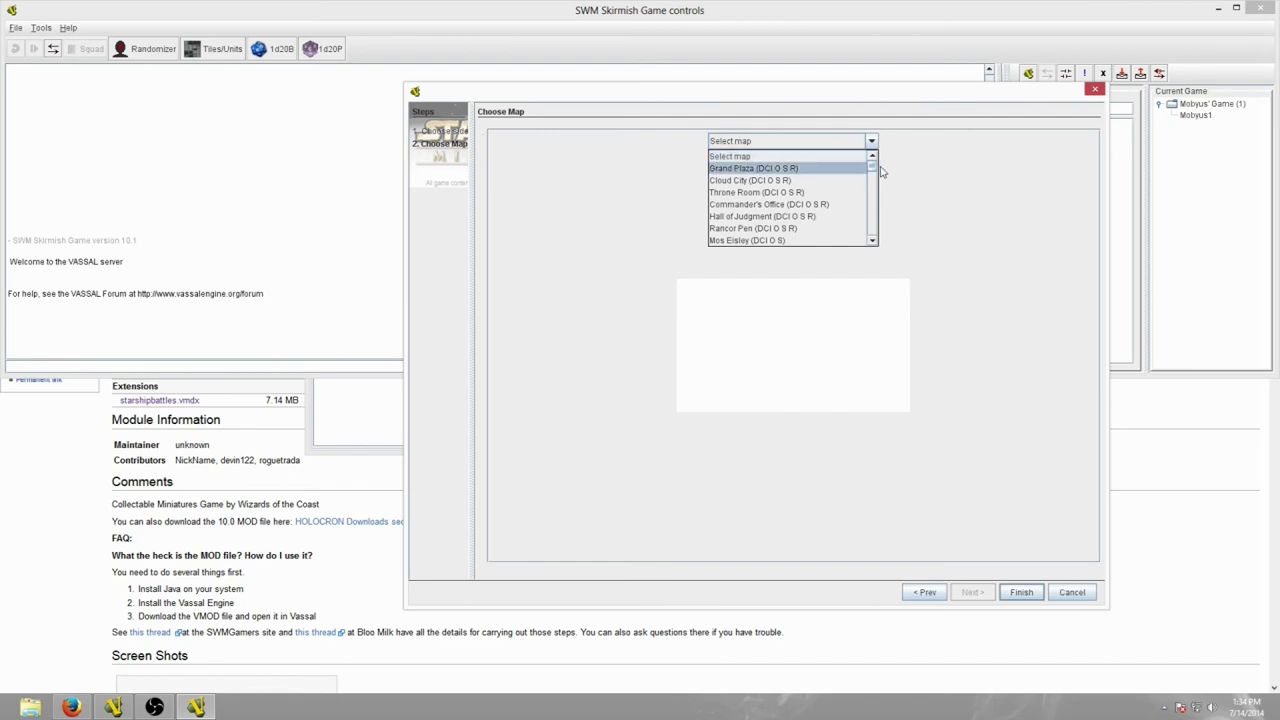
mouse_move(873, 168)
mouse_down()
mouse_move(877, 248)
mouse_move(876, 152)
mouse_up()
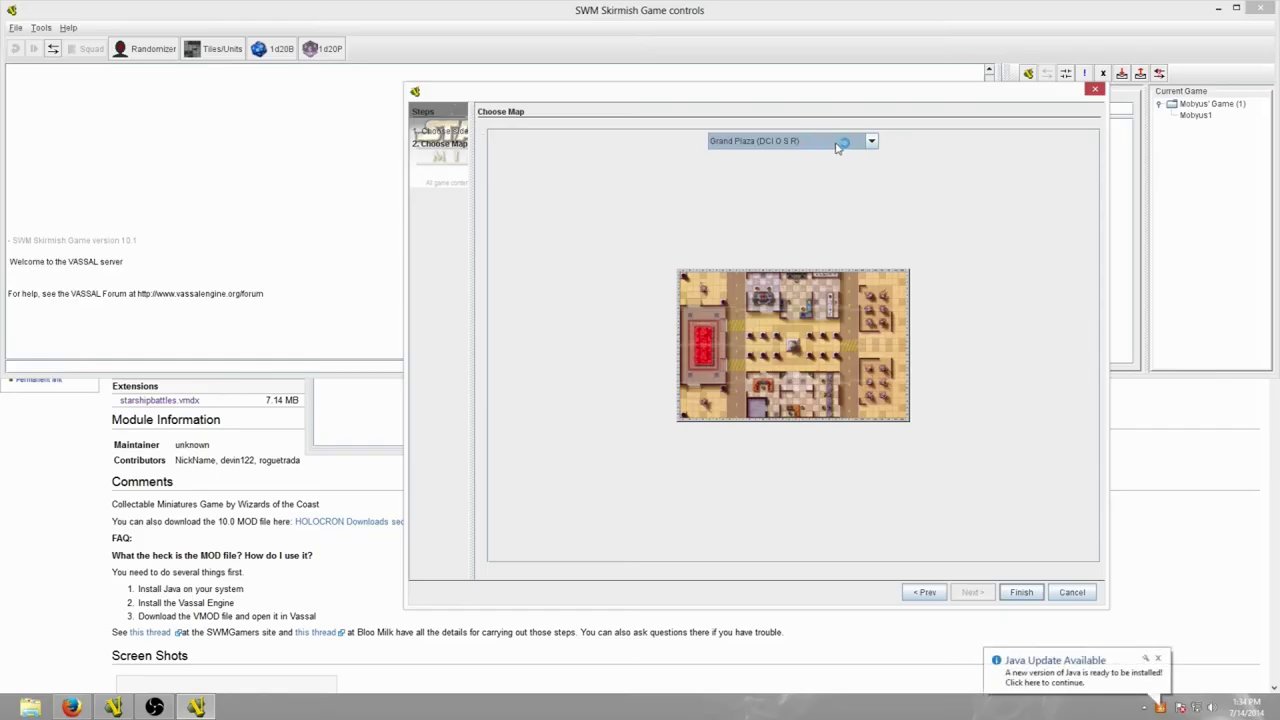
Browse the map choices one by one from Grand Plaza to Chasm Bridge, examining each map's preview.
click(815, 145)
click(812, 166)
key(Down)
key(Down)
key(Down)
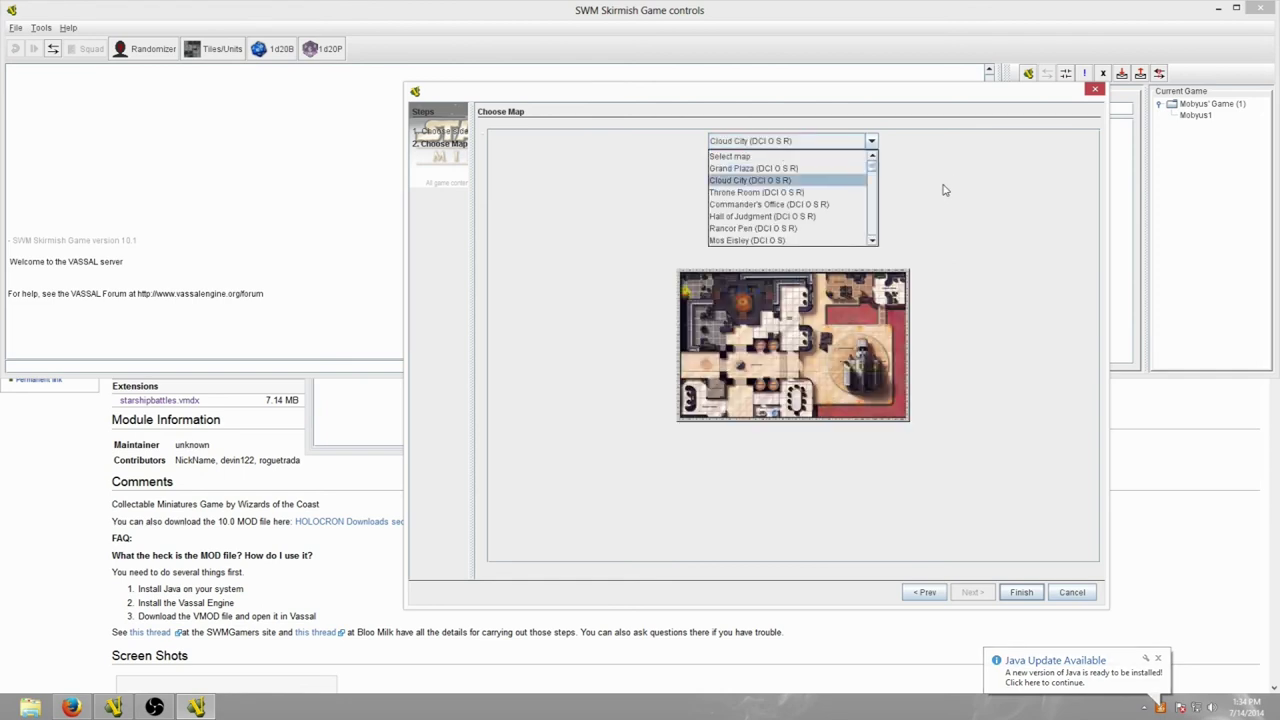
key(Down)
key(Down)
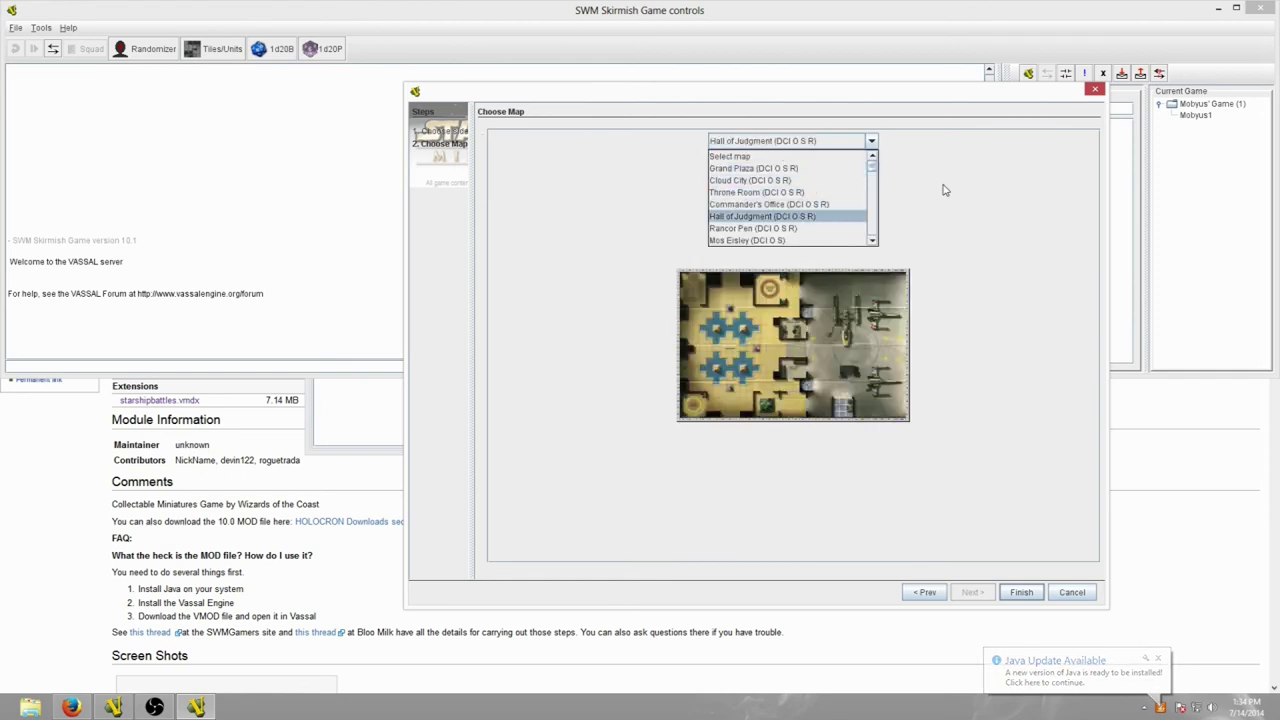
key(Down)
key(Down)
key(Down)
key(Down)
key(Down)
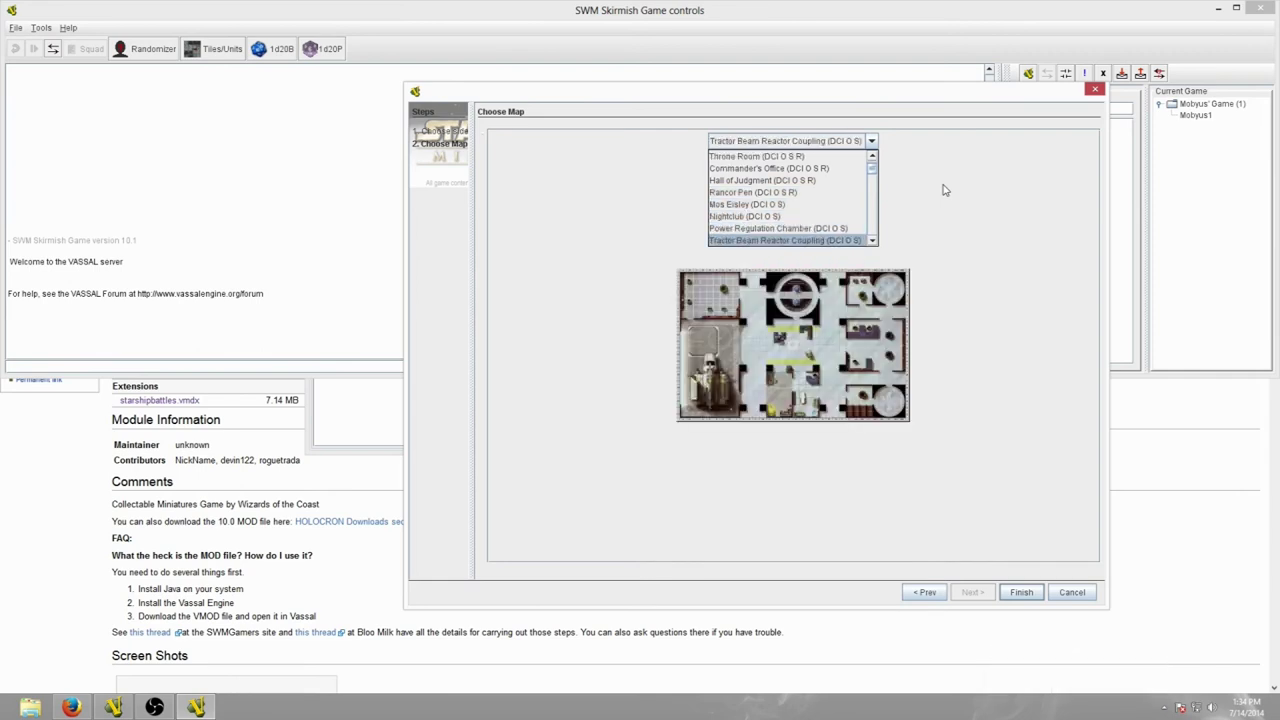
key(Down)
key(Down)
key(Down)
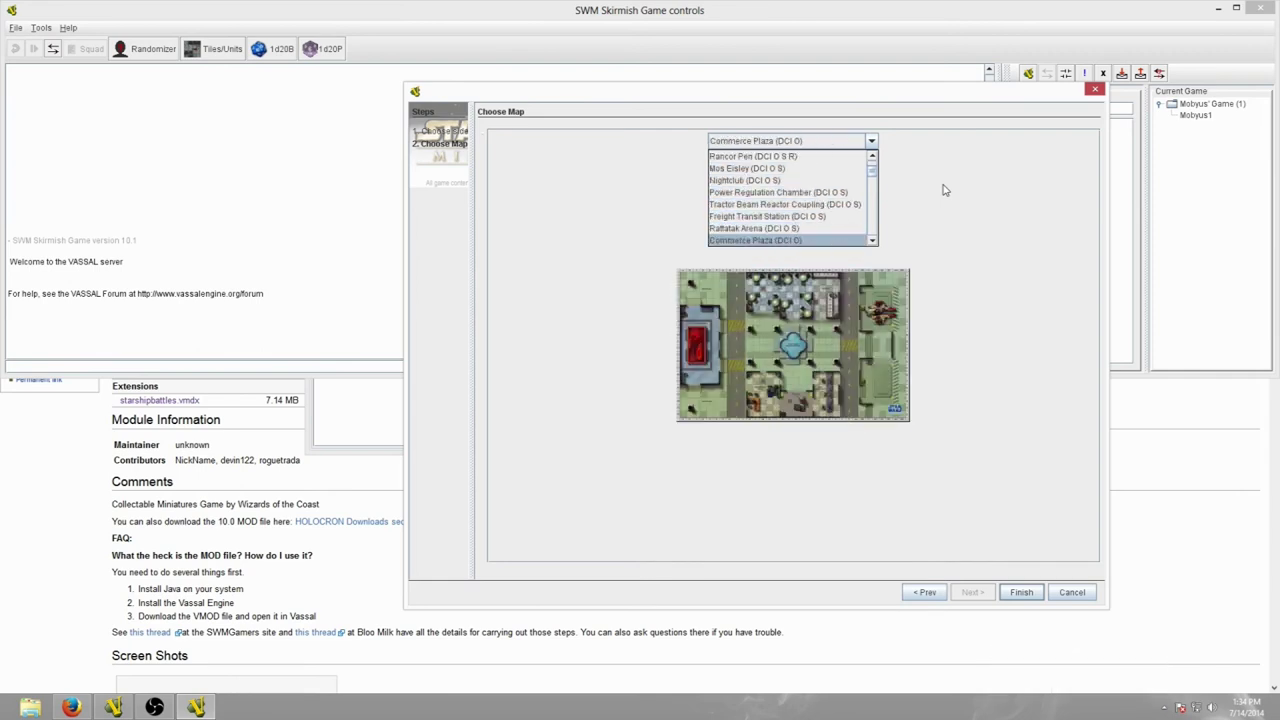
key(Down)
key(Down)
key(Down)
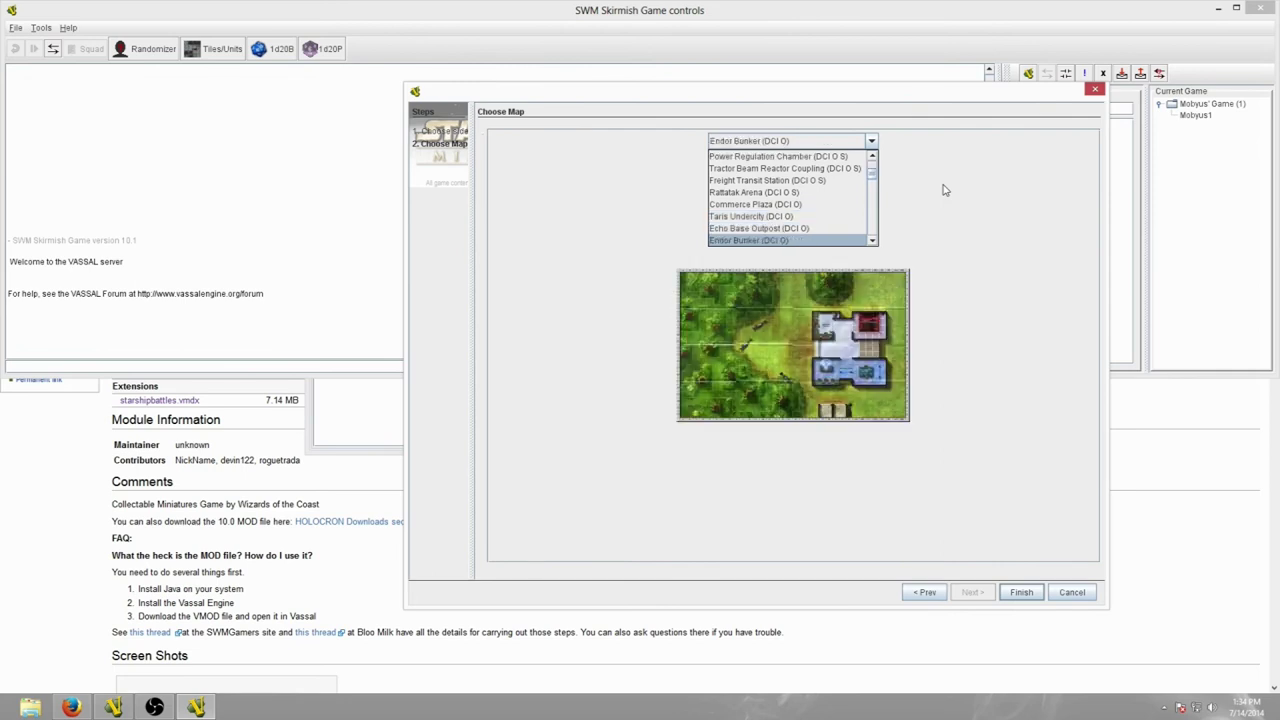
key(Down)
key(Down)
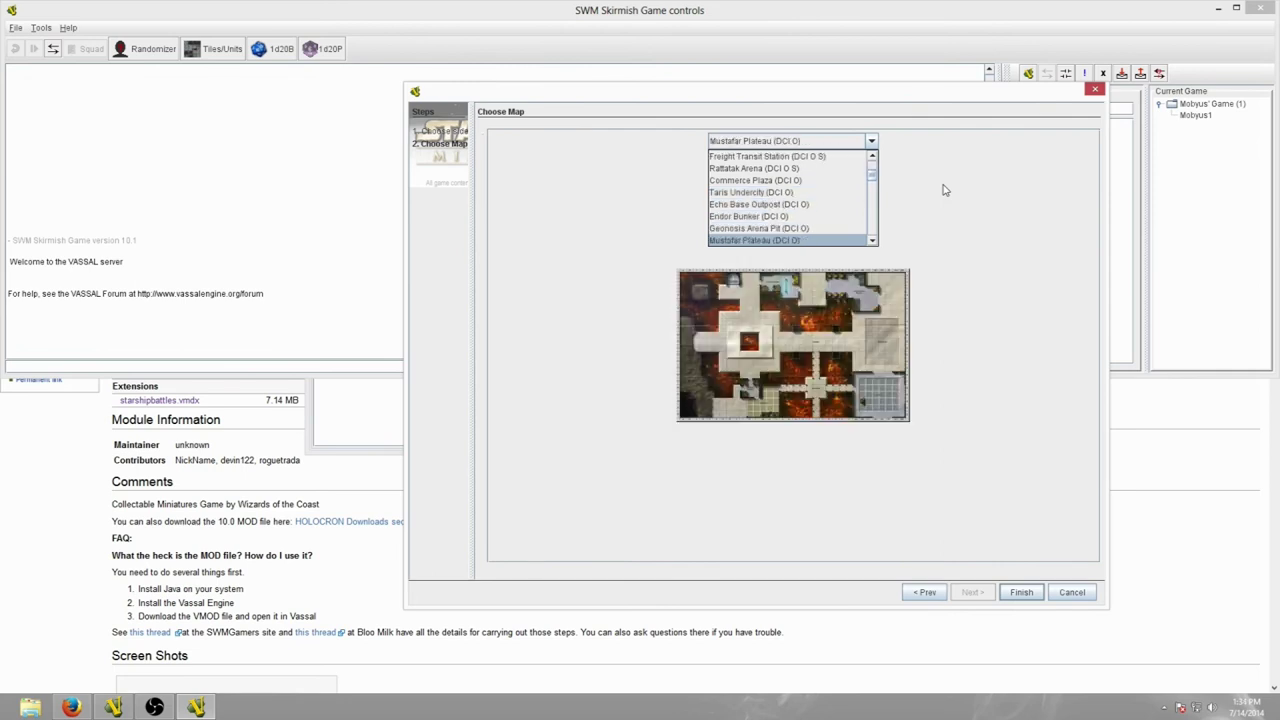
key(Down)
key(Down)
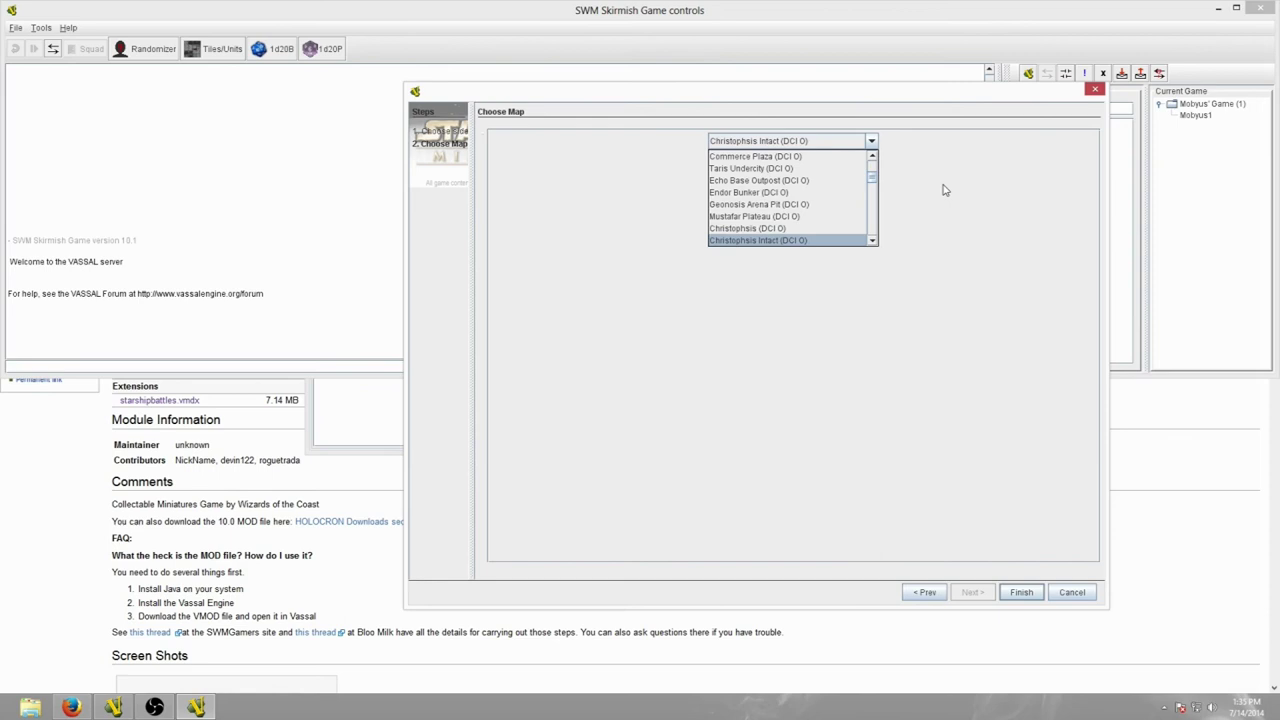
key(Down)
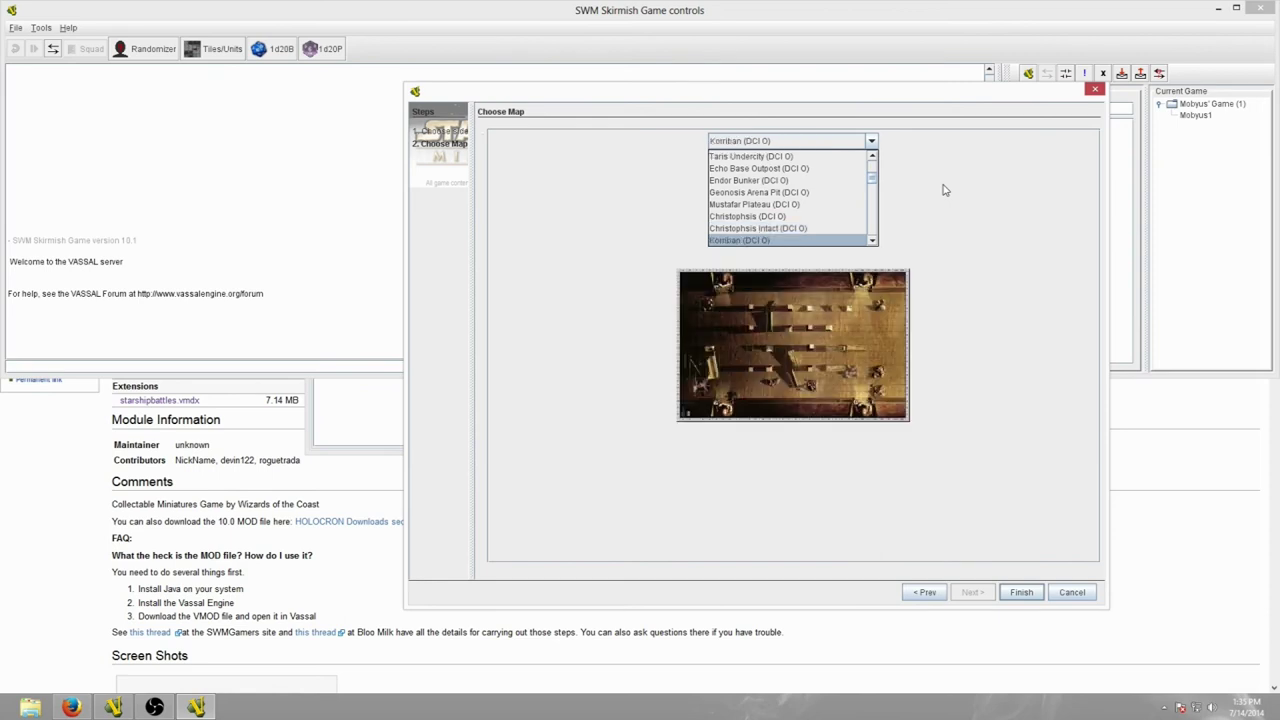
key(Down)
key(Down)
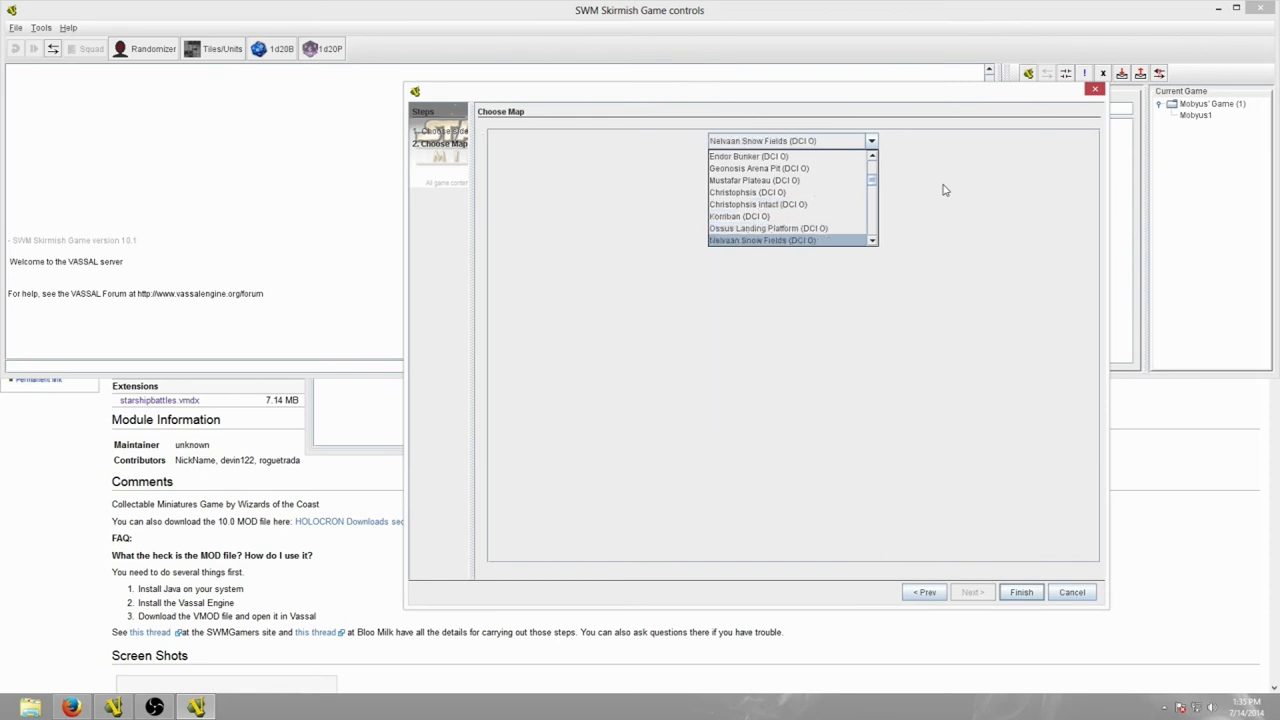
key(Down)
key(Down)
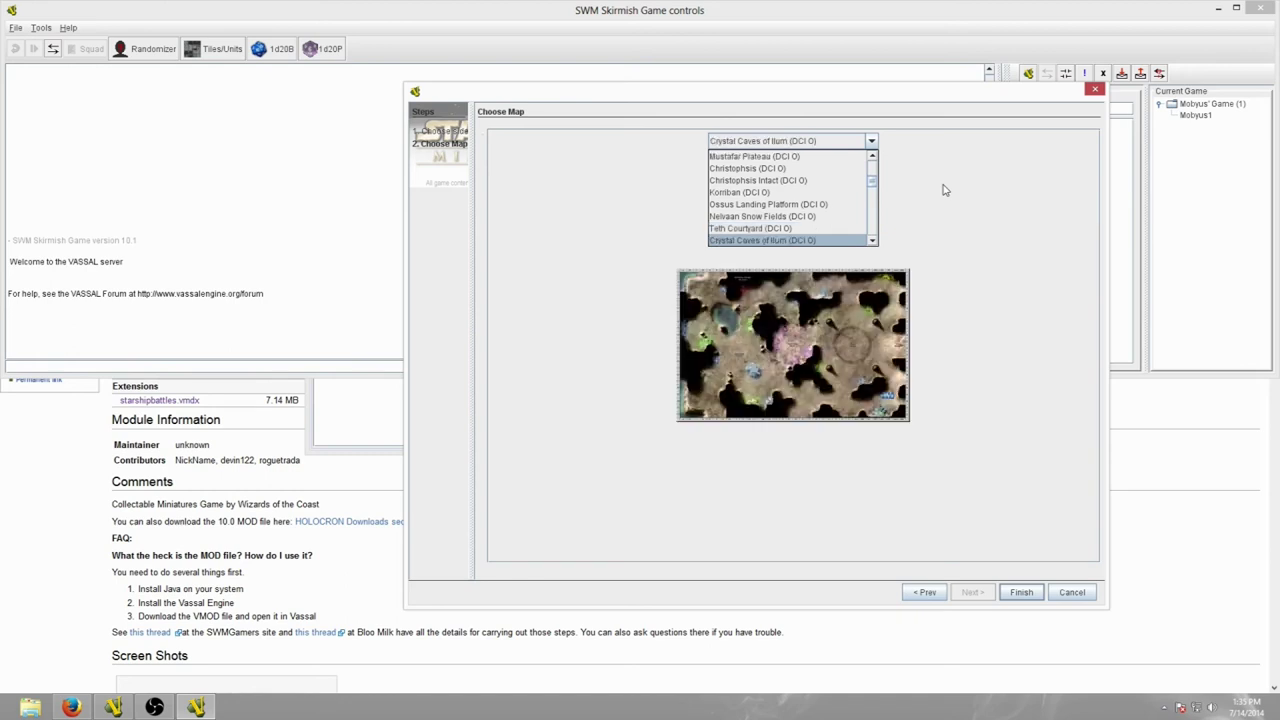
key(Down)
key(Down)
key(Down)
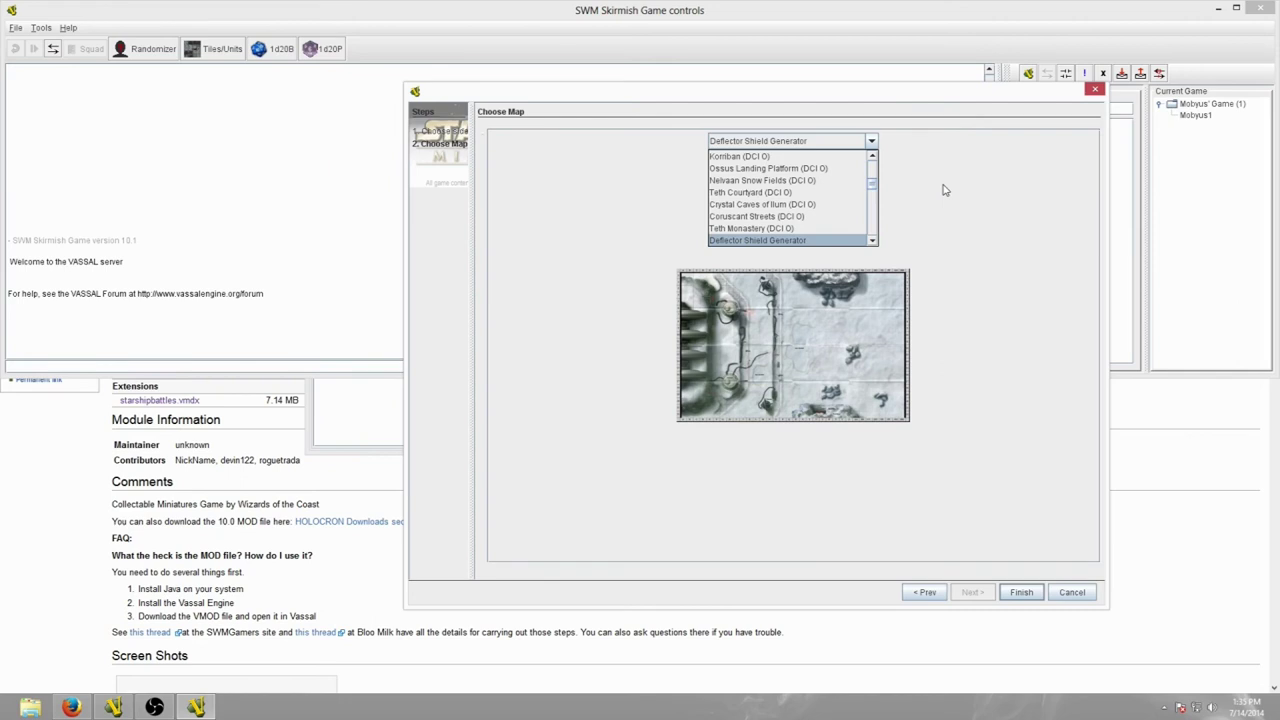
key(Down)
key(Down)
key(Down)
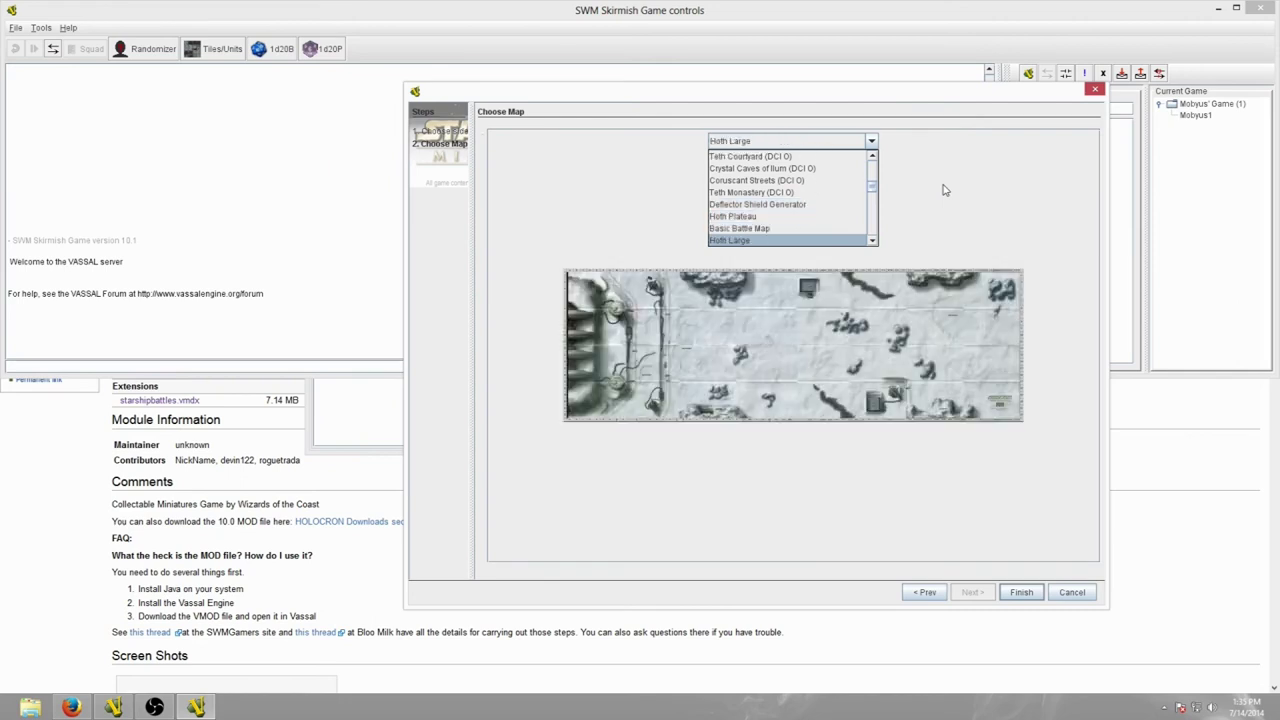
key(Up)
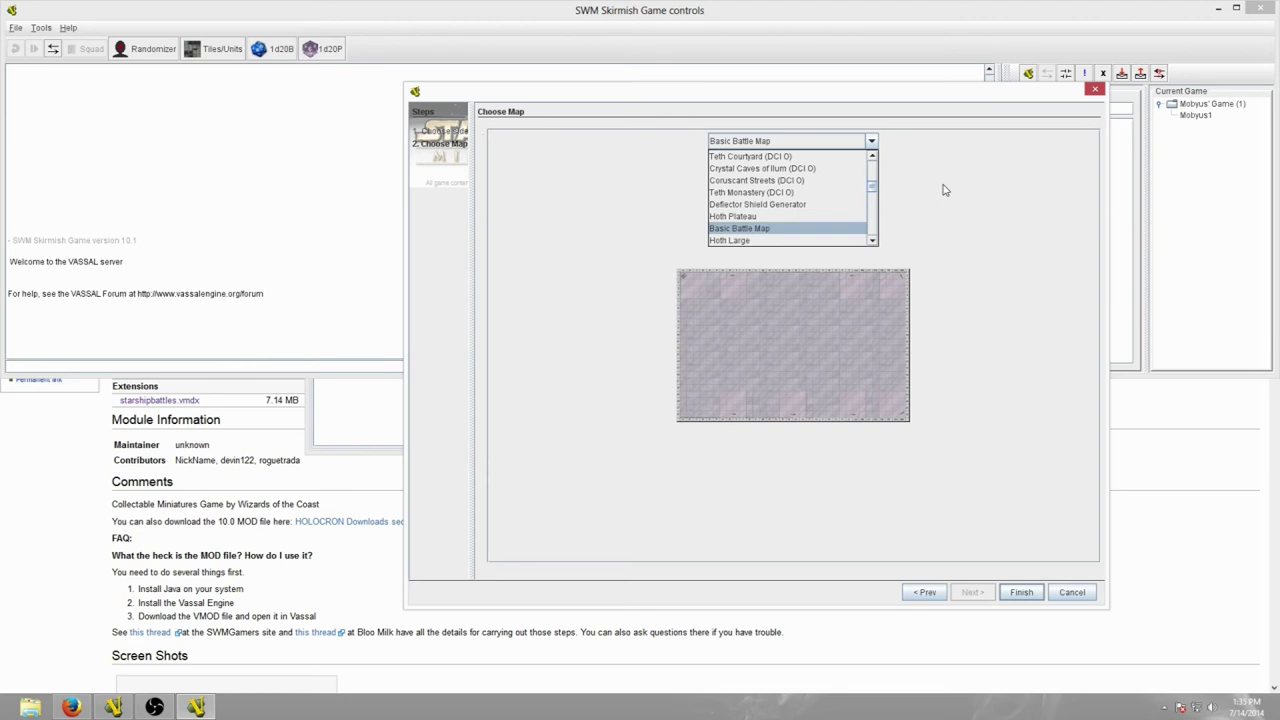
key(Down)
key(Down)
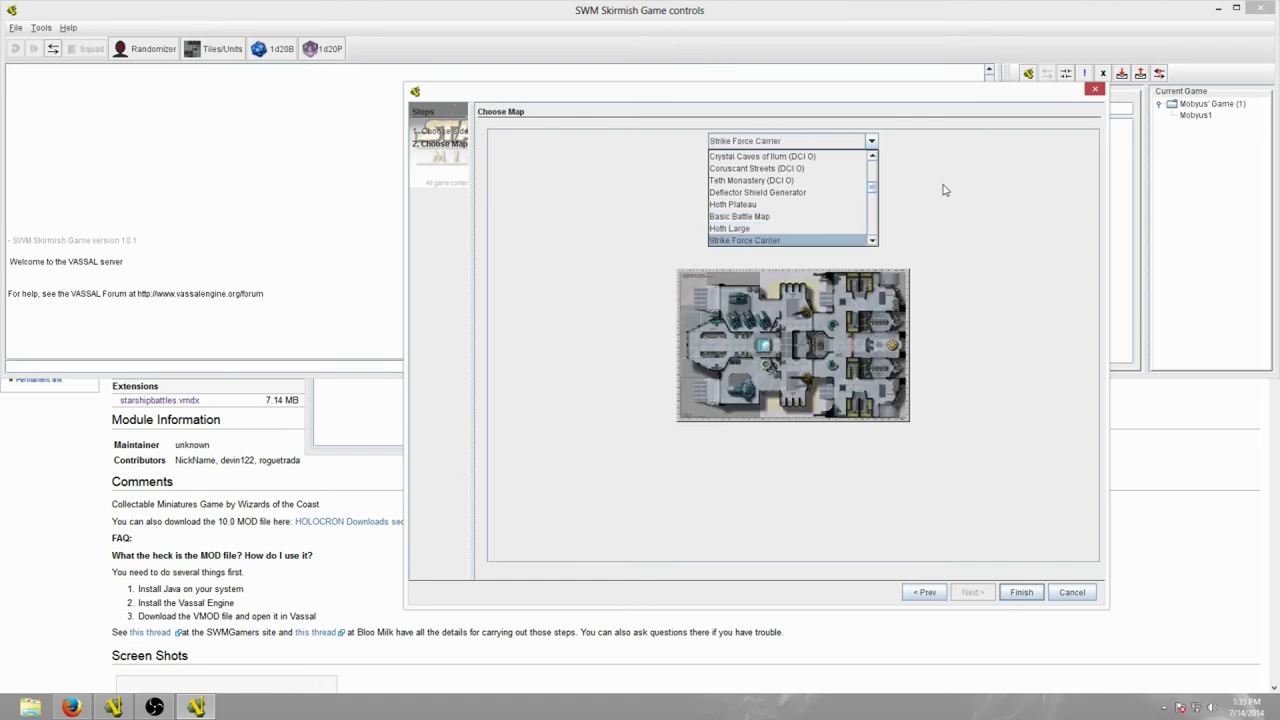
key(Down)
key(Down)
key(Down)
key(Down)
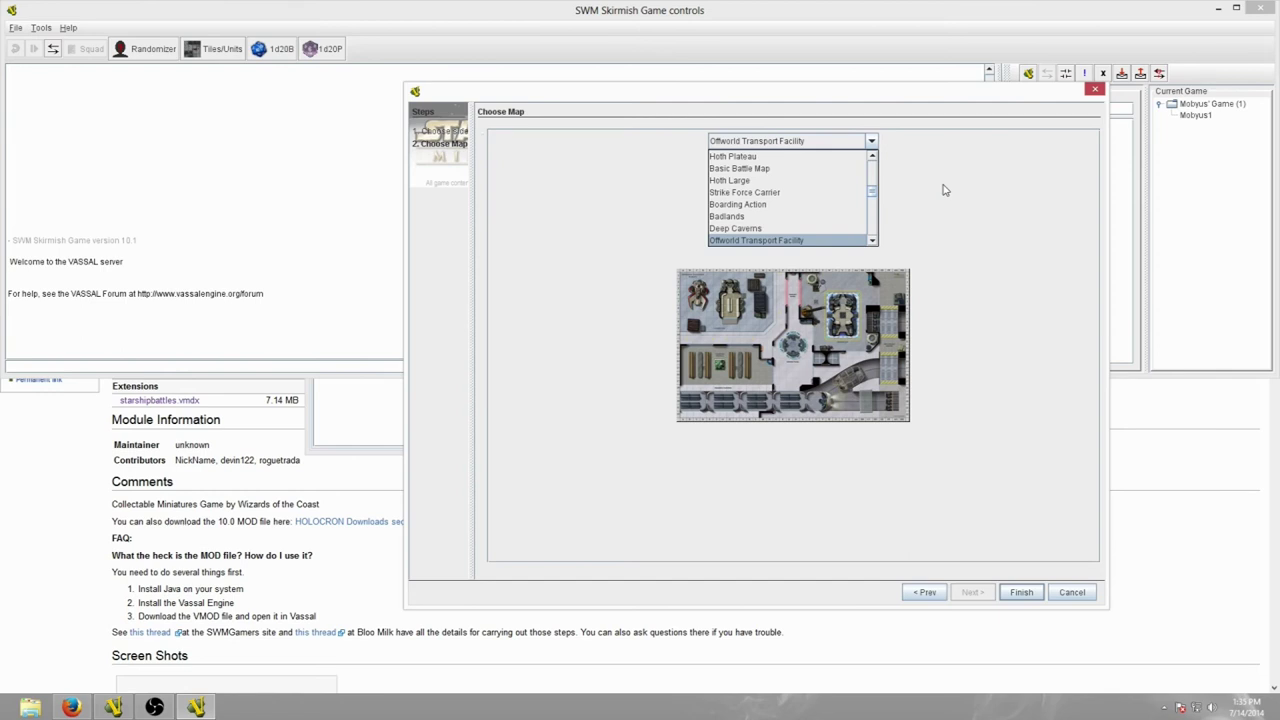
key(Down)
key(Down)
key(Down)
key(Down)
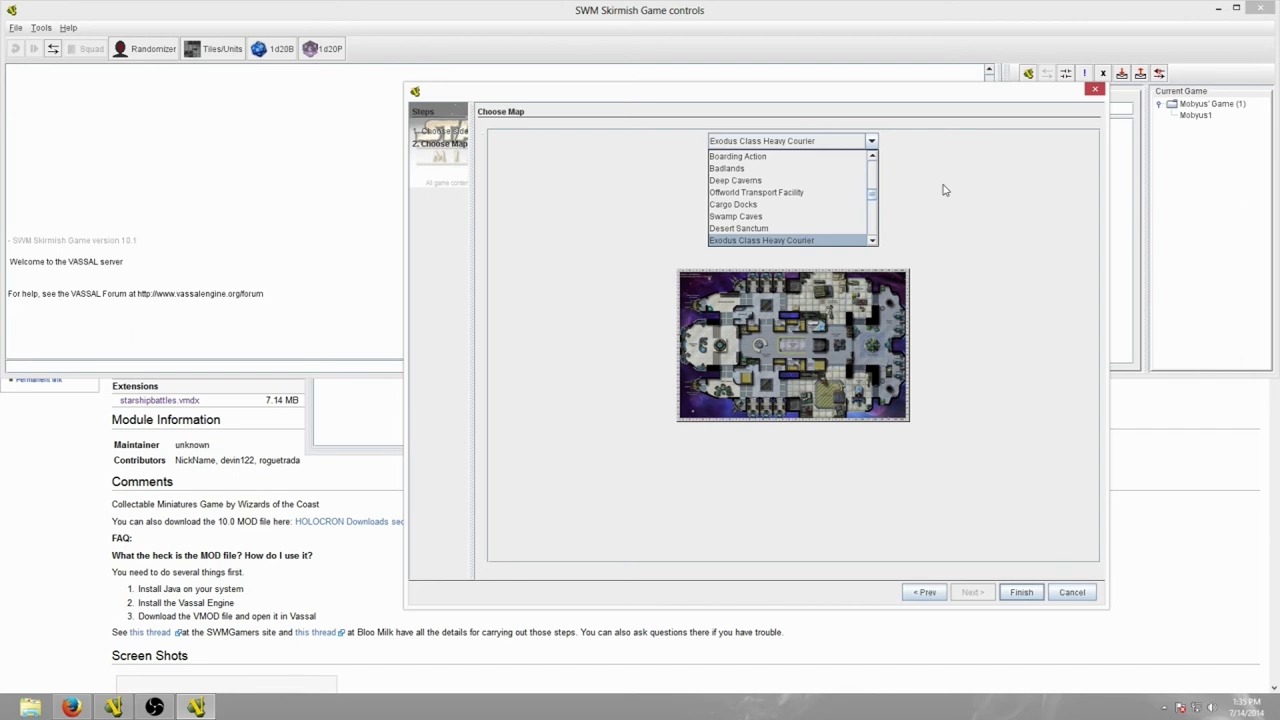
key(Down)
key(Down)
key(Down)
key(Down)
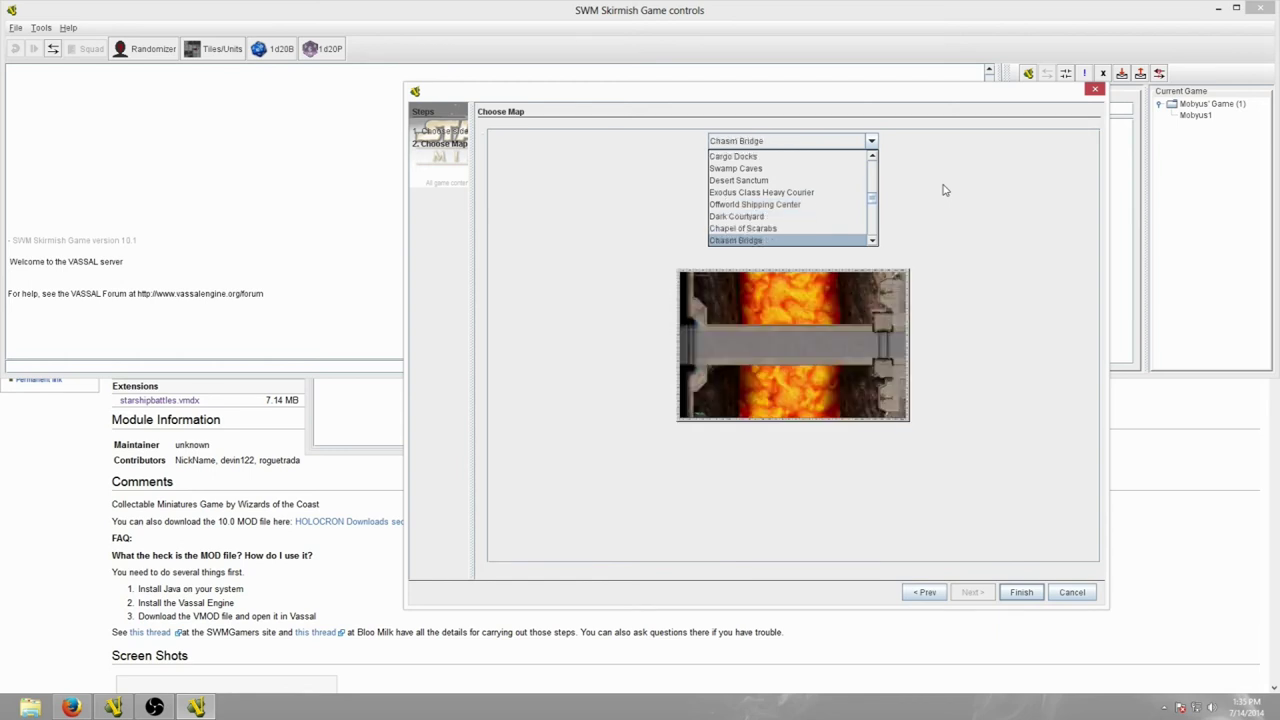
Choose the Chasm Bridge map for the new game and finish the setup wizard.
key(Down)
key(Down)
key(Up)
key(Up)
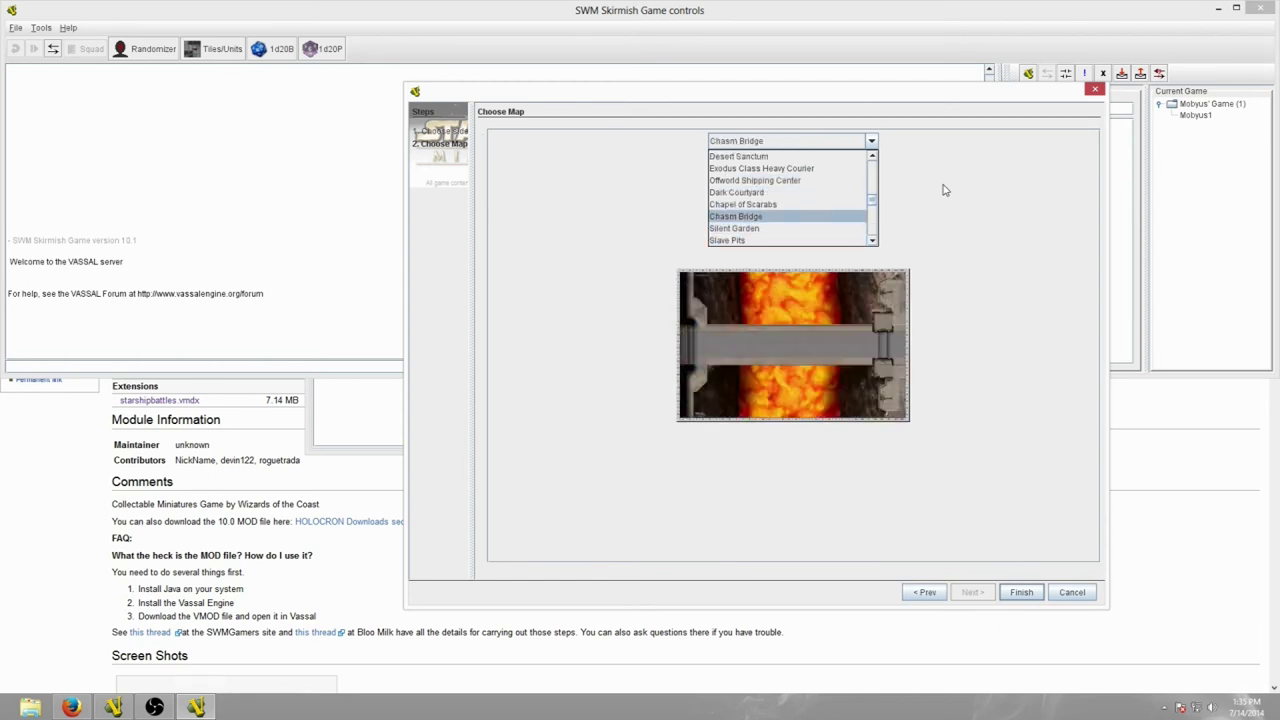
click(757, 216)
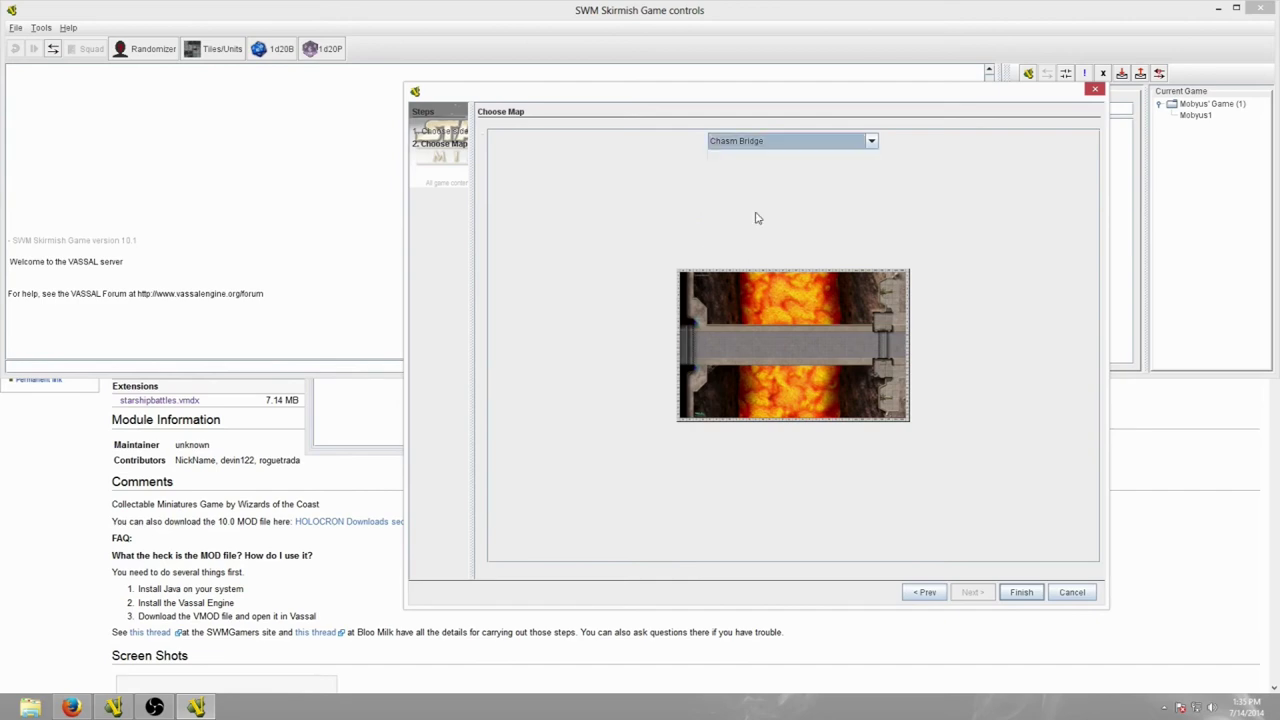
click(1022, 597)
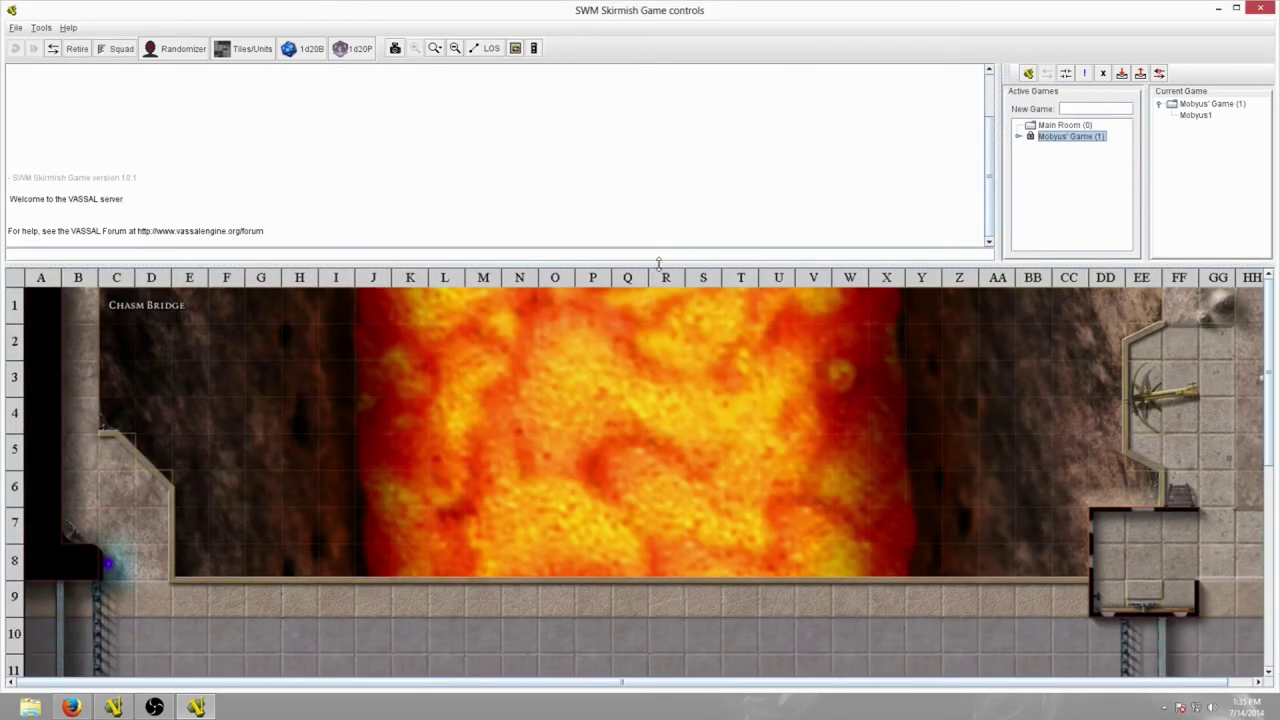
Shrink the chat area to enlarge the map, and zoom out until the map's full width fits in view.
drag(661, 258, 670, 108)
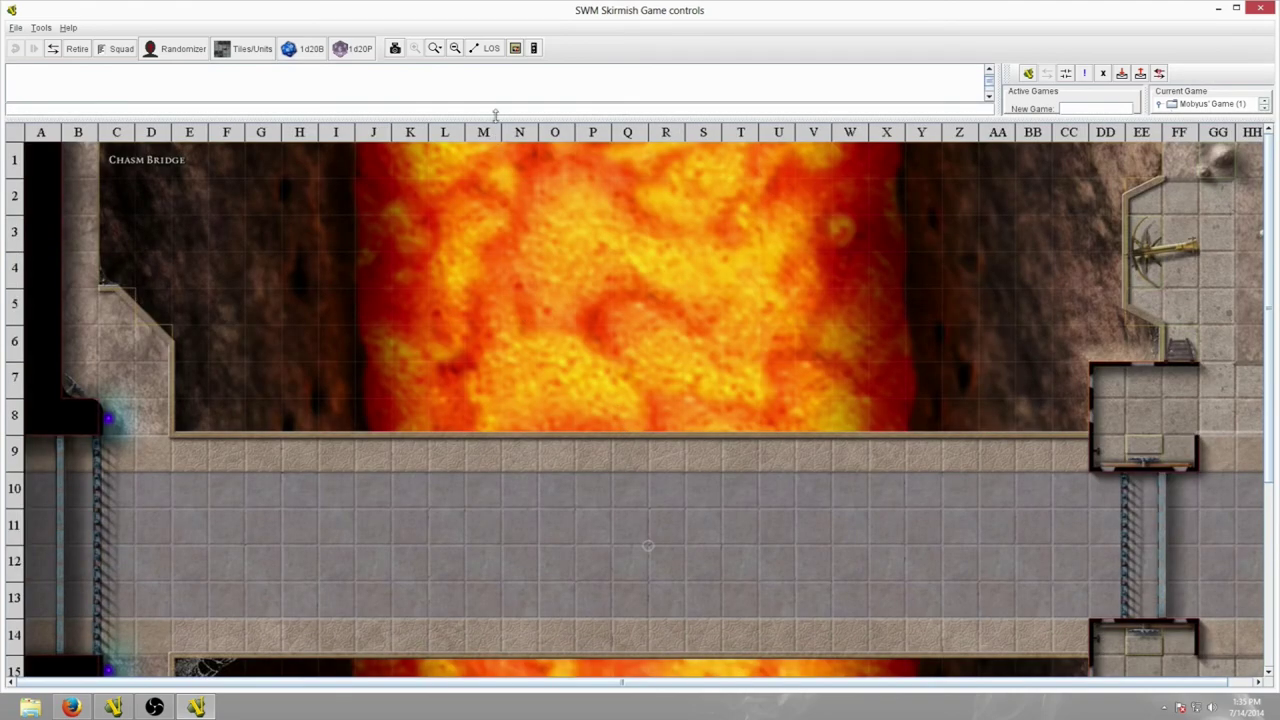
click(455, 49)
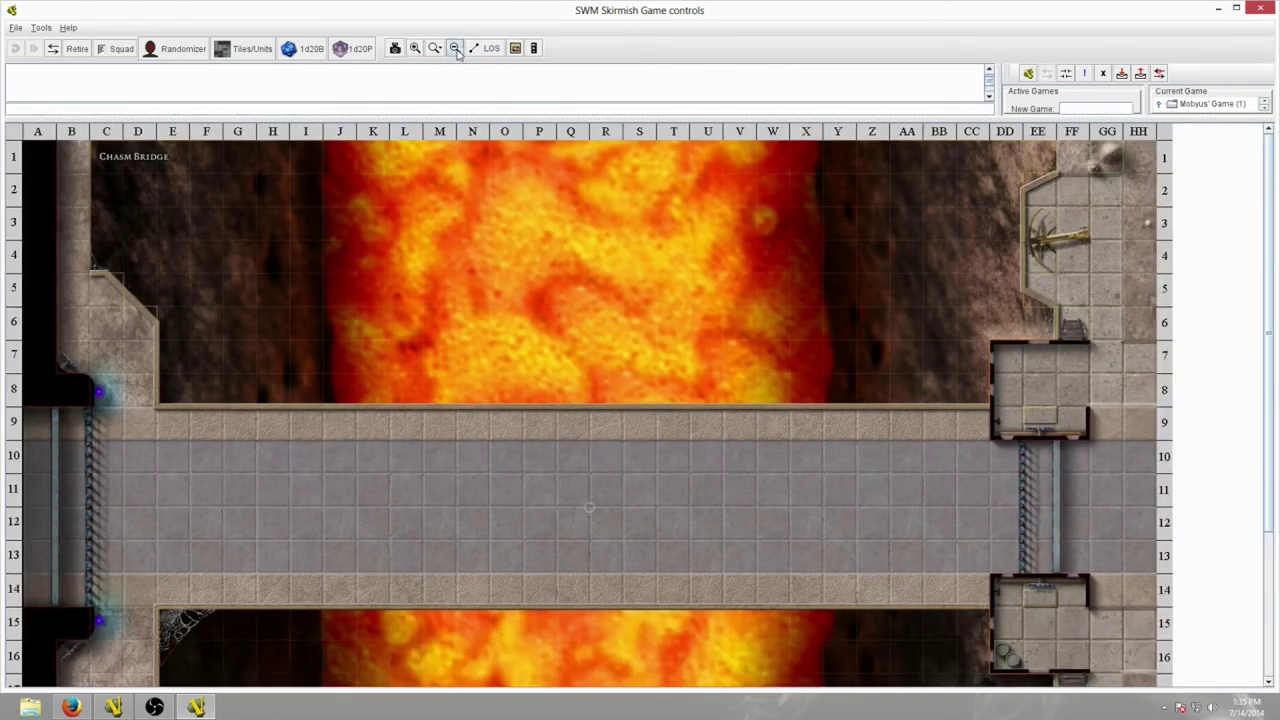
click(455, 49)
click(455, 49)
click(455, 49)
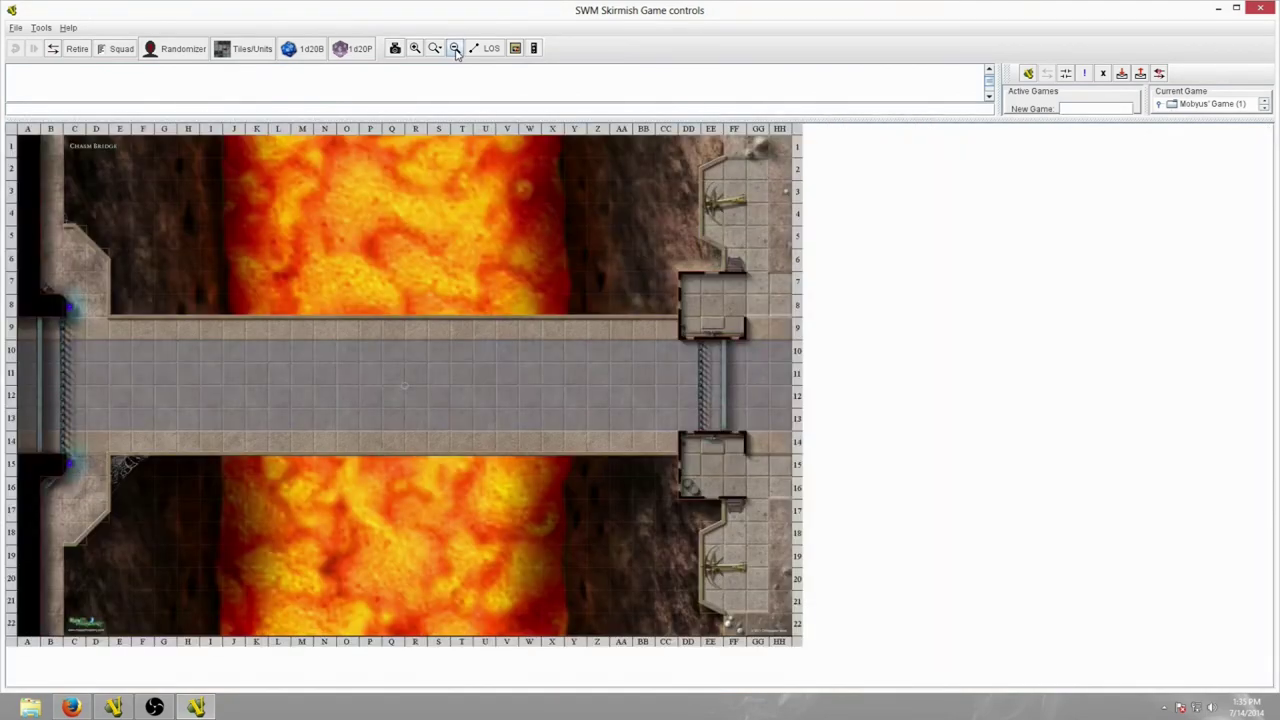
click(415, 49)
click(415, 49)
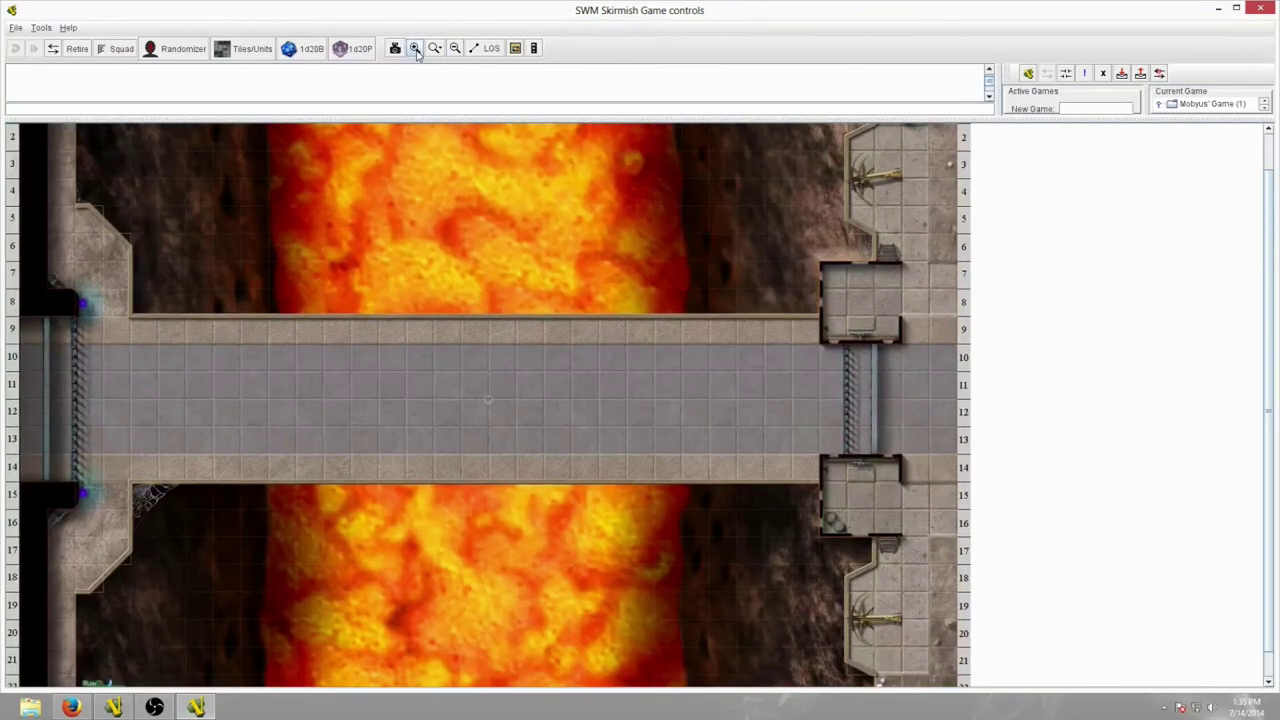
click(415, 49)
scroll(577, 305, up, 2)
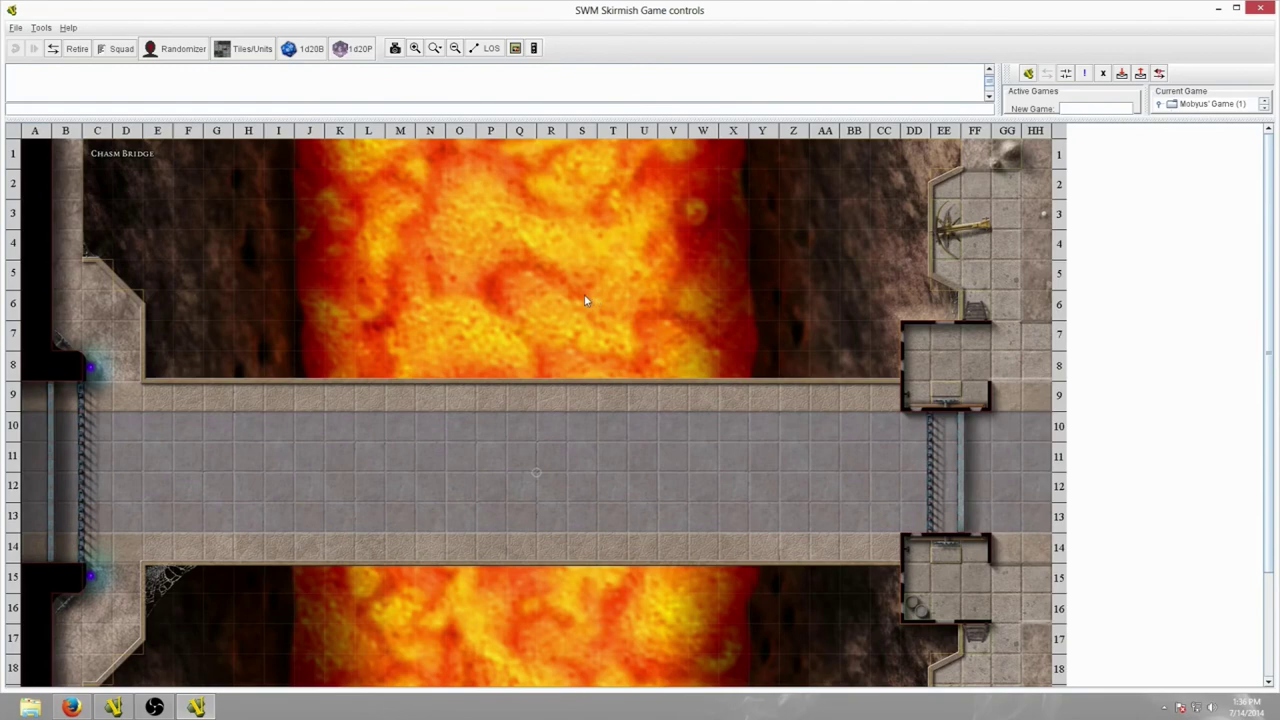
scroll(583, 300, down, 4)
scroll(578, 300, up, 4)
Enlarge the chat area to reveal the room list, expand the host's room, and inspect the actions available for its player.
drag(762, 106, 757, 185)
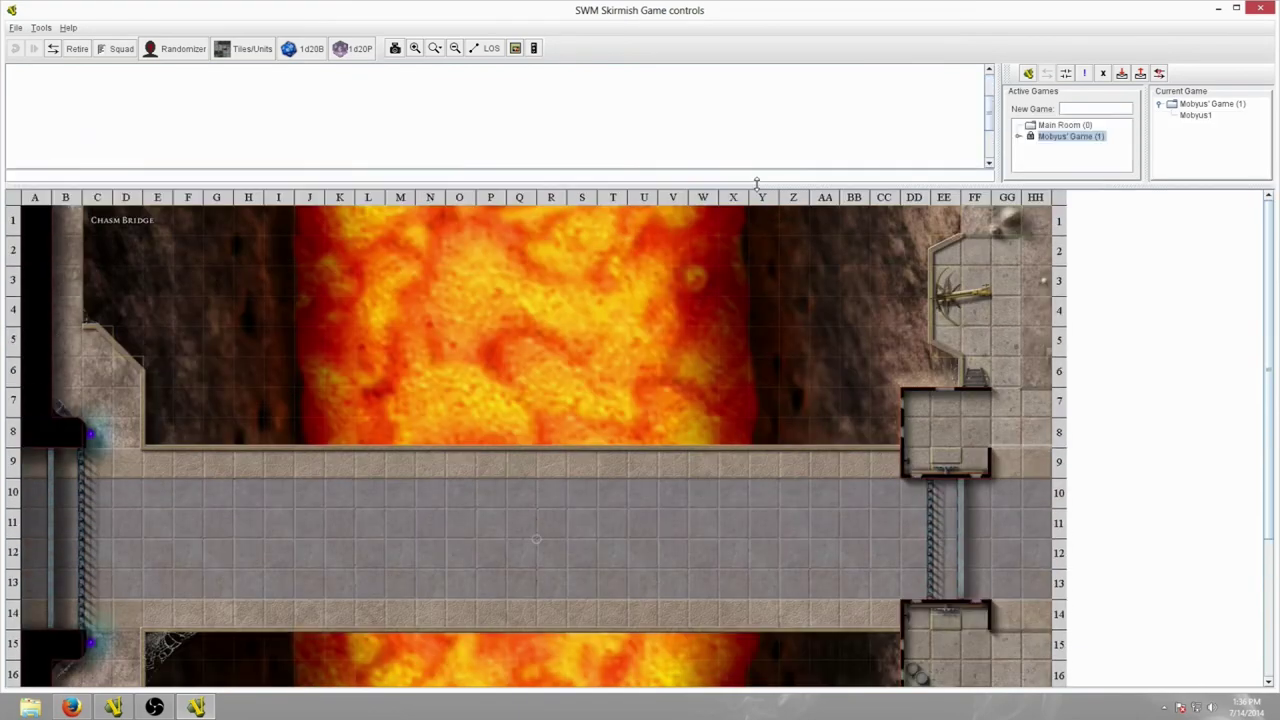
click(1019, 137)
right_click(1055, 150)
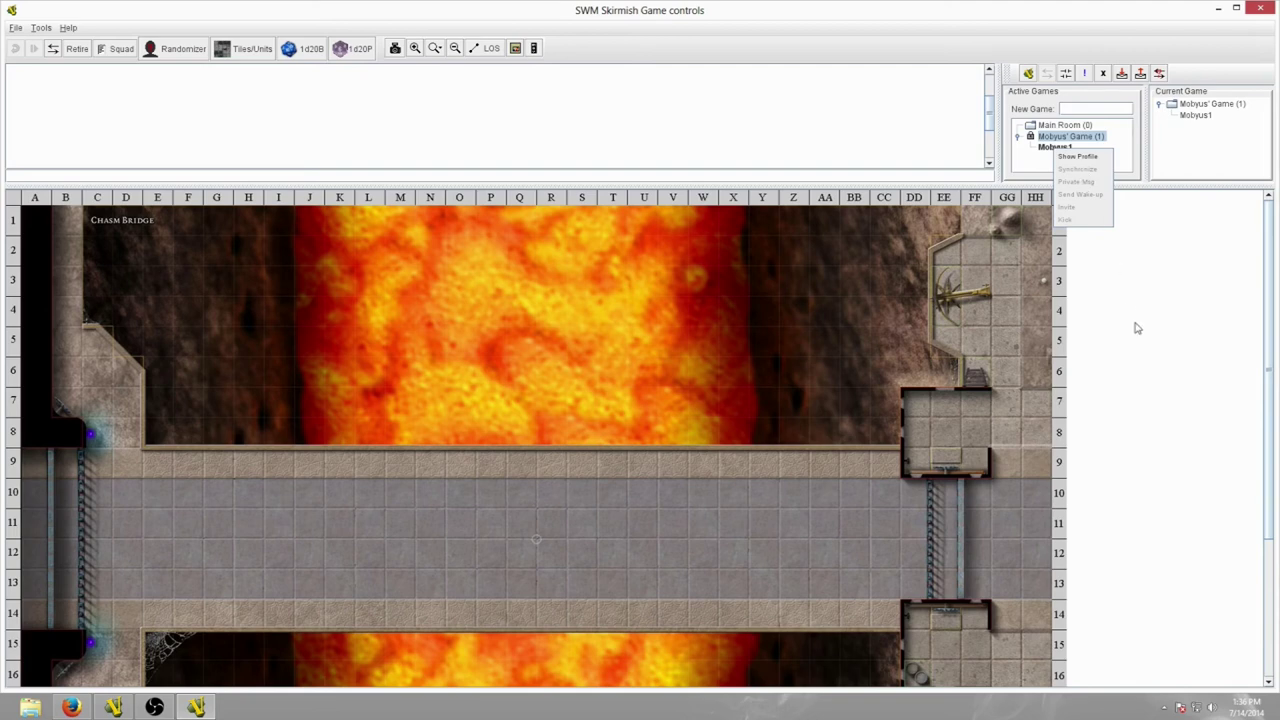
click(1138, 328)
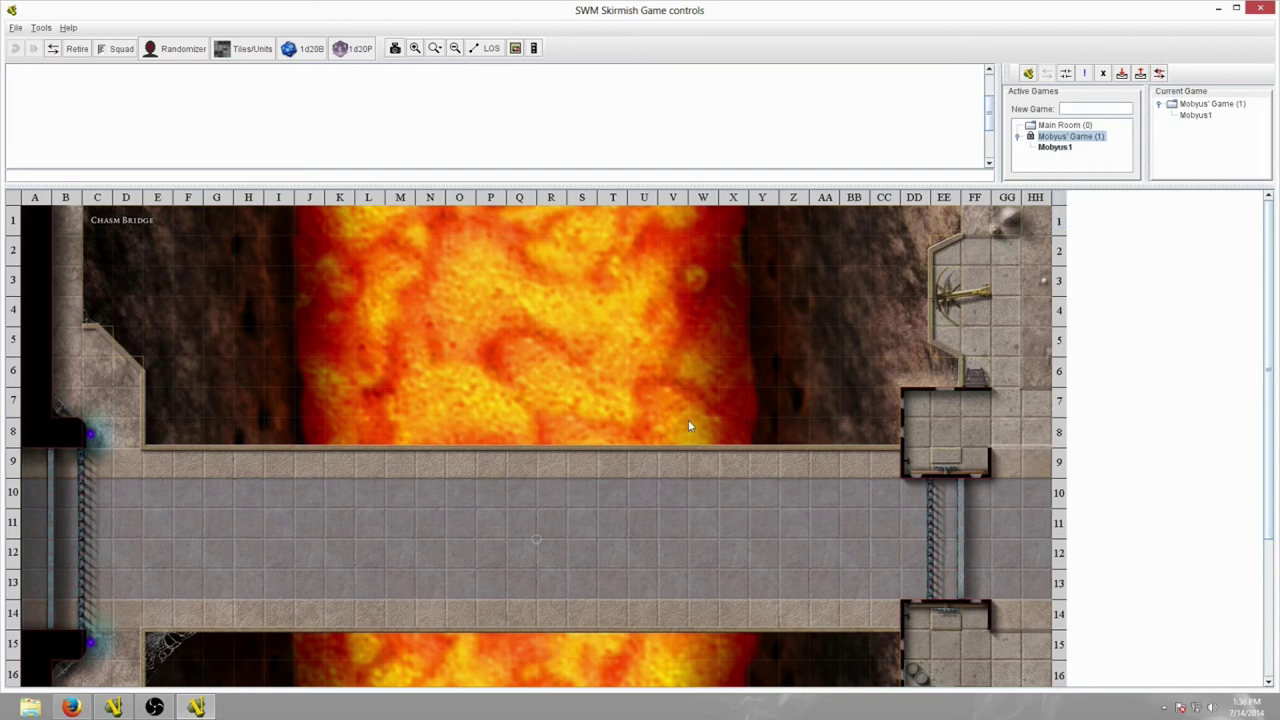
right_click(1062, 149)
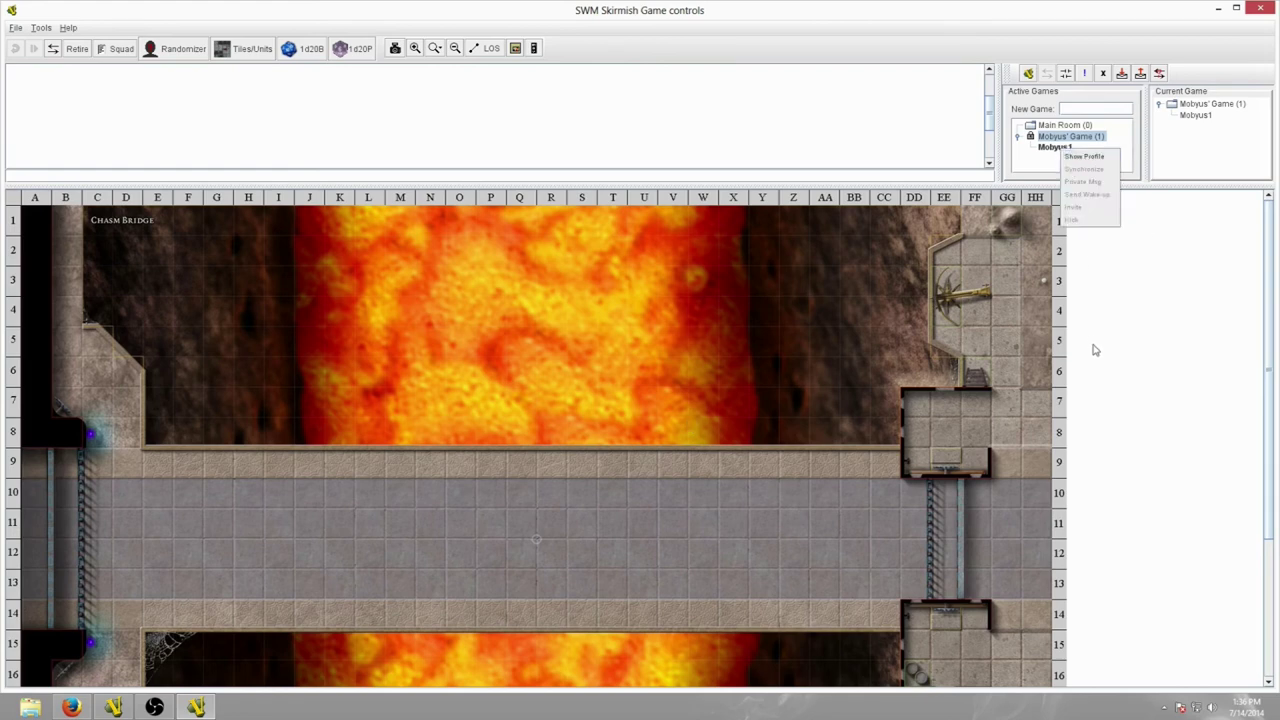
click(1094, 350)
drag(489, 184, 488, 173)
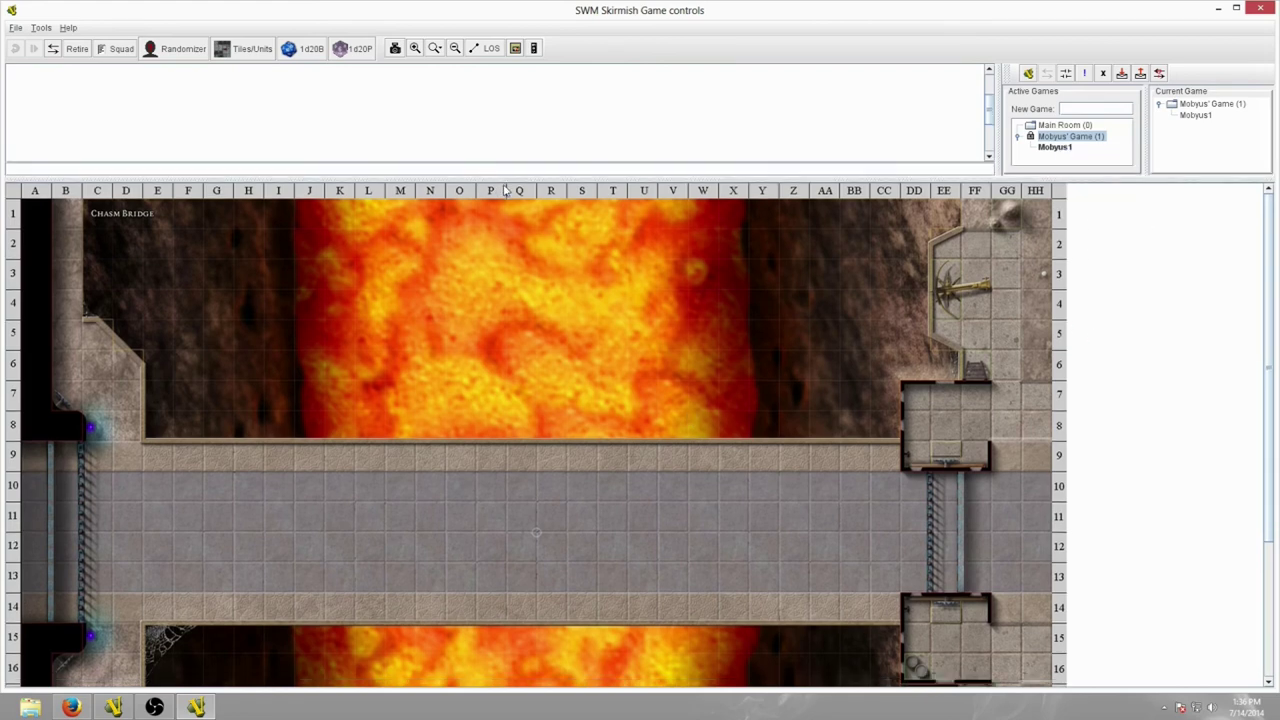
Open the Tiles/Units palette, widen it and its Rebel name list until unit names are readable, and show the Imperial units.
click(252, 50)
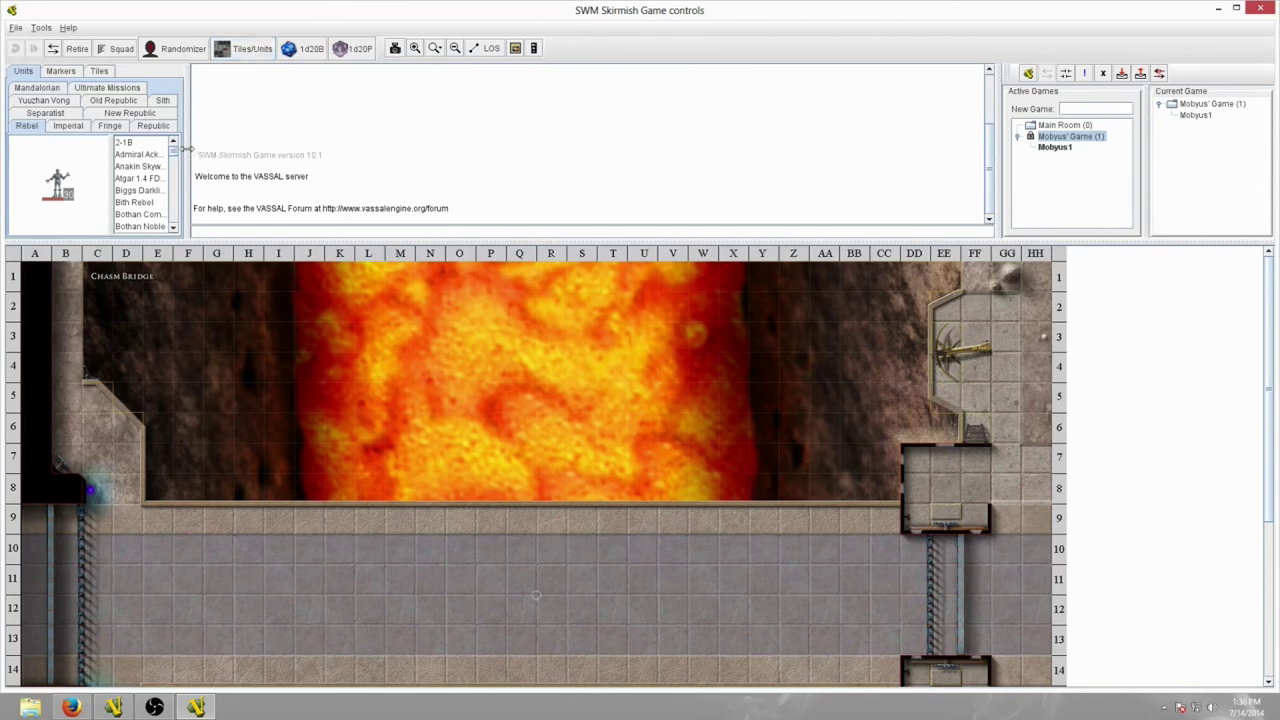
drag(186, 148, 272, 148)
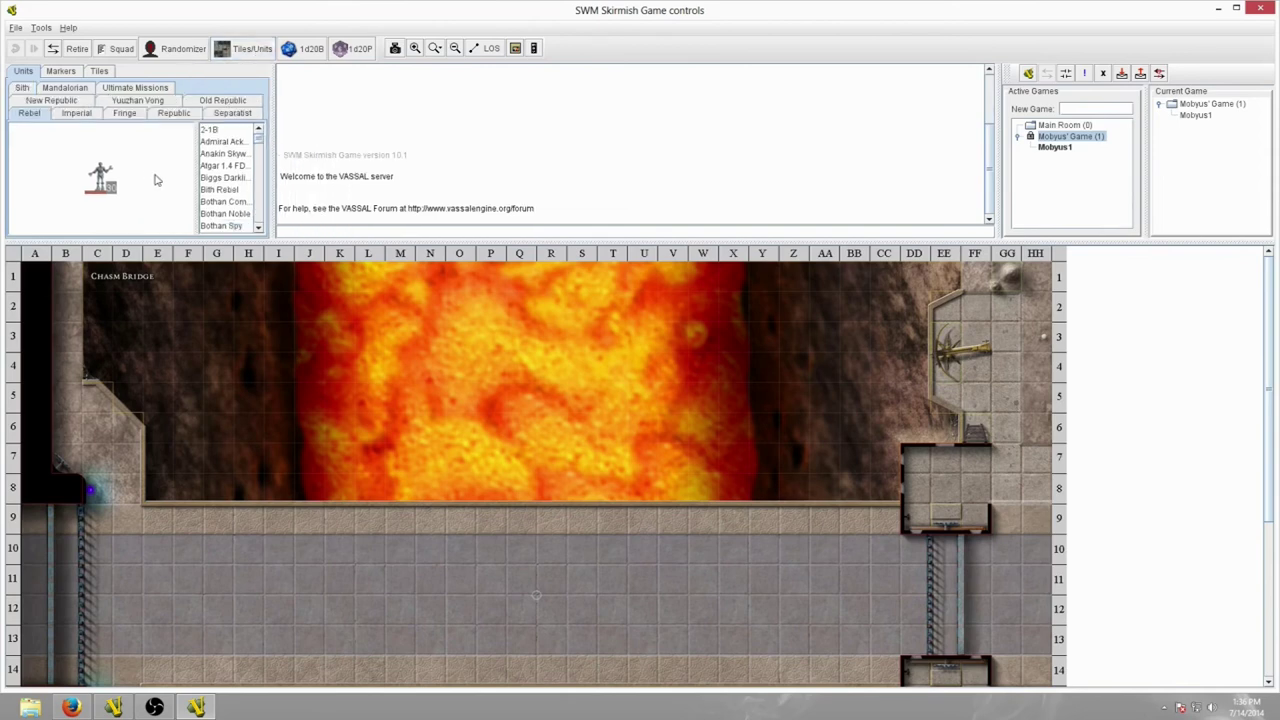
drag(196, 163, 162, 163)
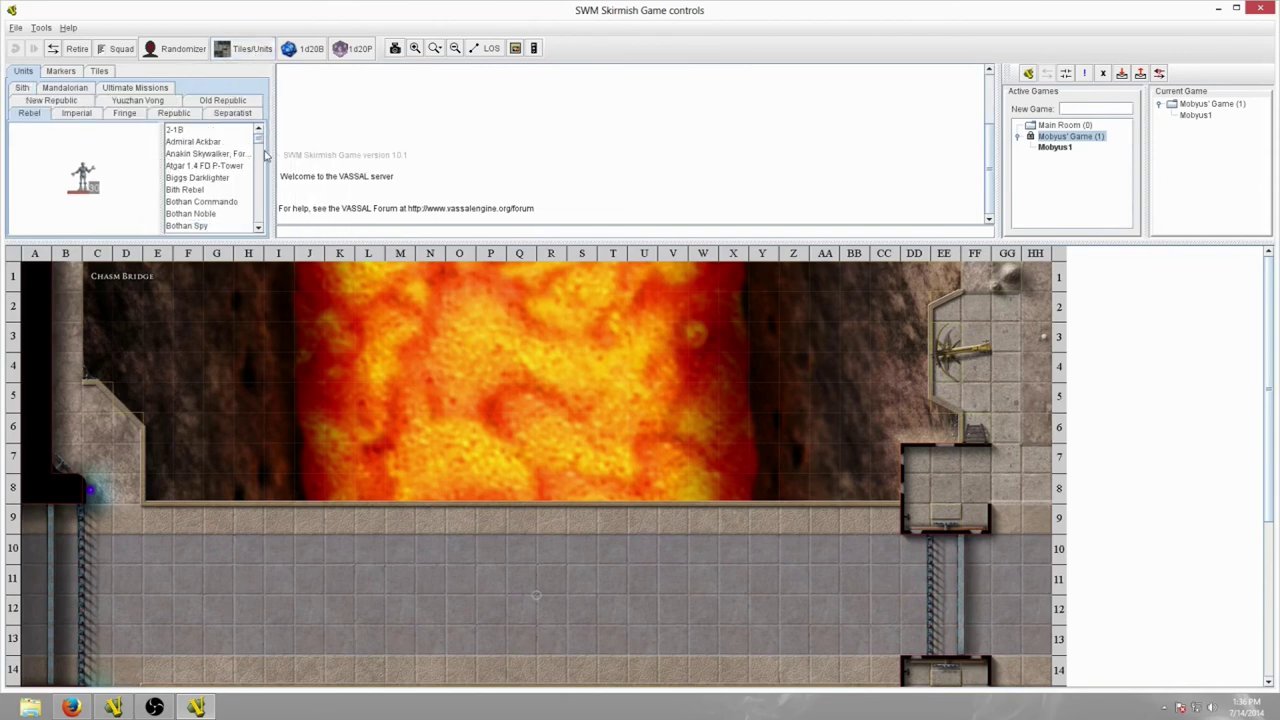
drag(265, 155, 336, 155)
drag(228, 165, 172, 163)
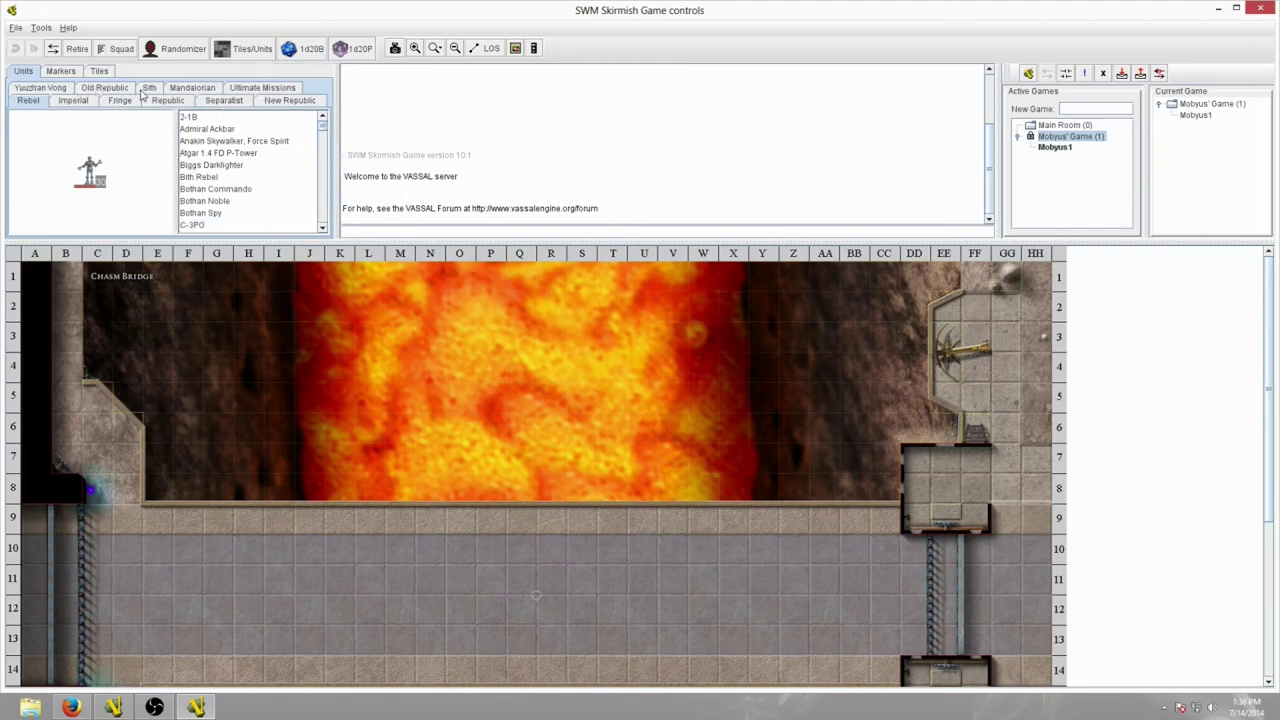
click(74, 102)
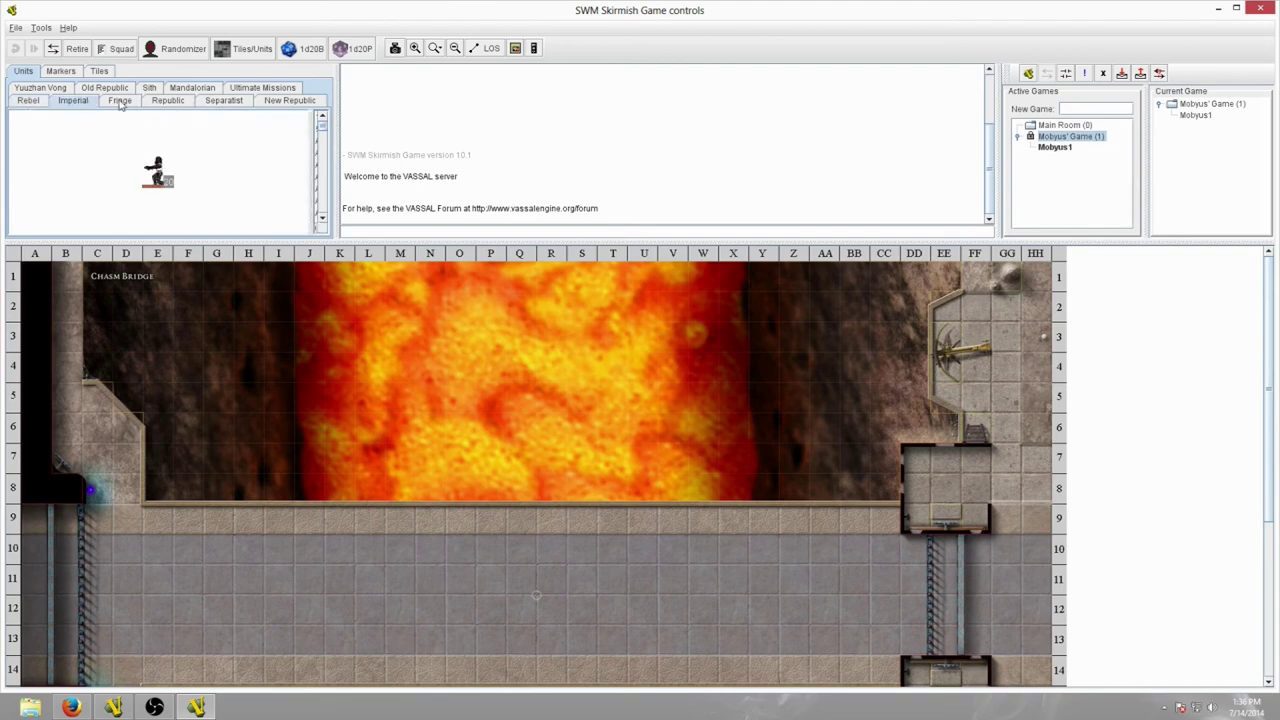
Browse the Fringe, Republic and Separatist factions, show the New Republic units, and widen their name list until names are readable.
click(120, 101)
click(168, 101)
click(224, 101)
click(289, 101)
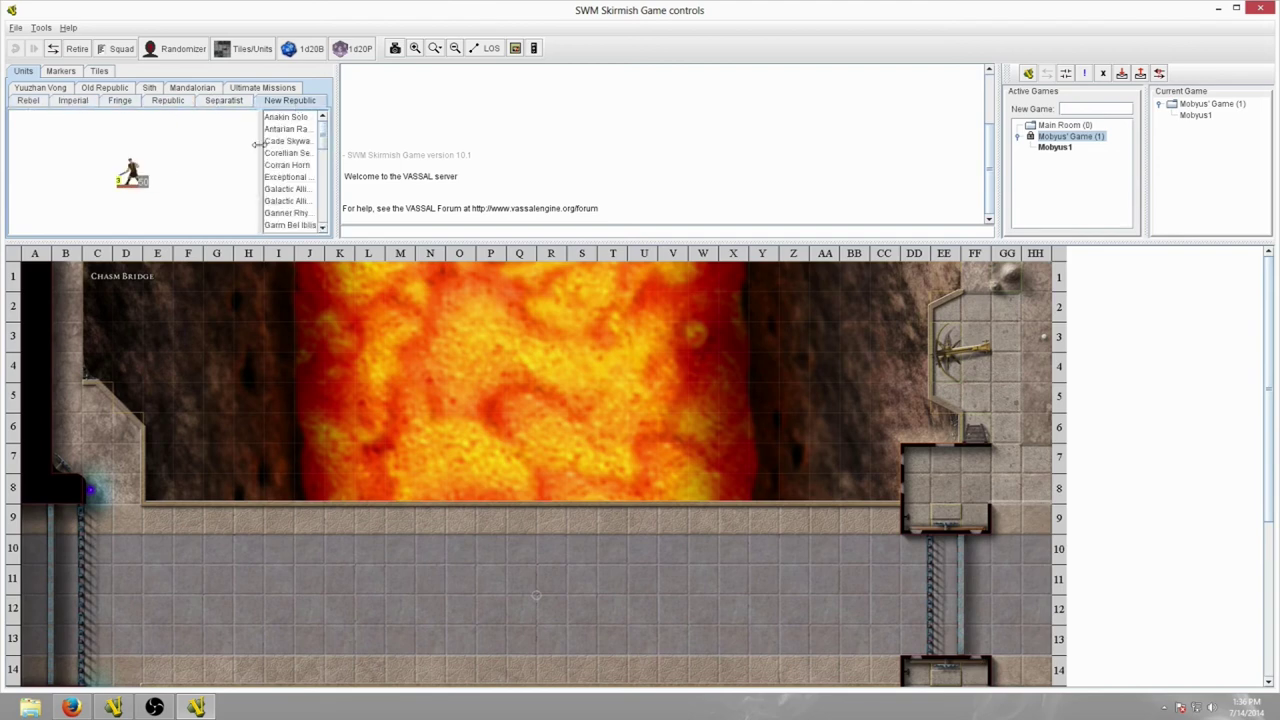
drag(257, 145, 190, 146)
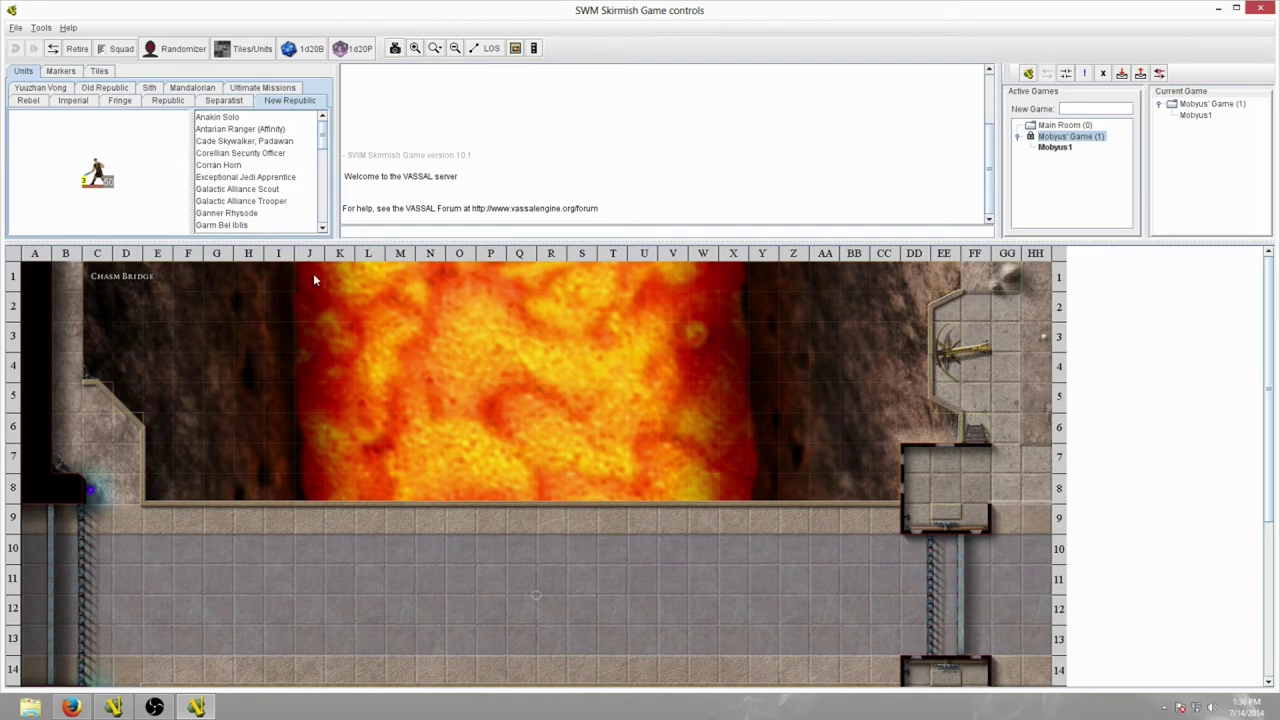
Place the New Republic unit Kyle Katarn, Jedi Battlemaster on the bridge at square M11.
scroll(250, 157, down, 6)
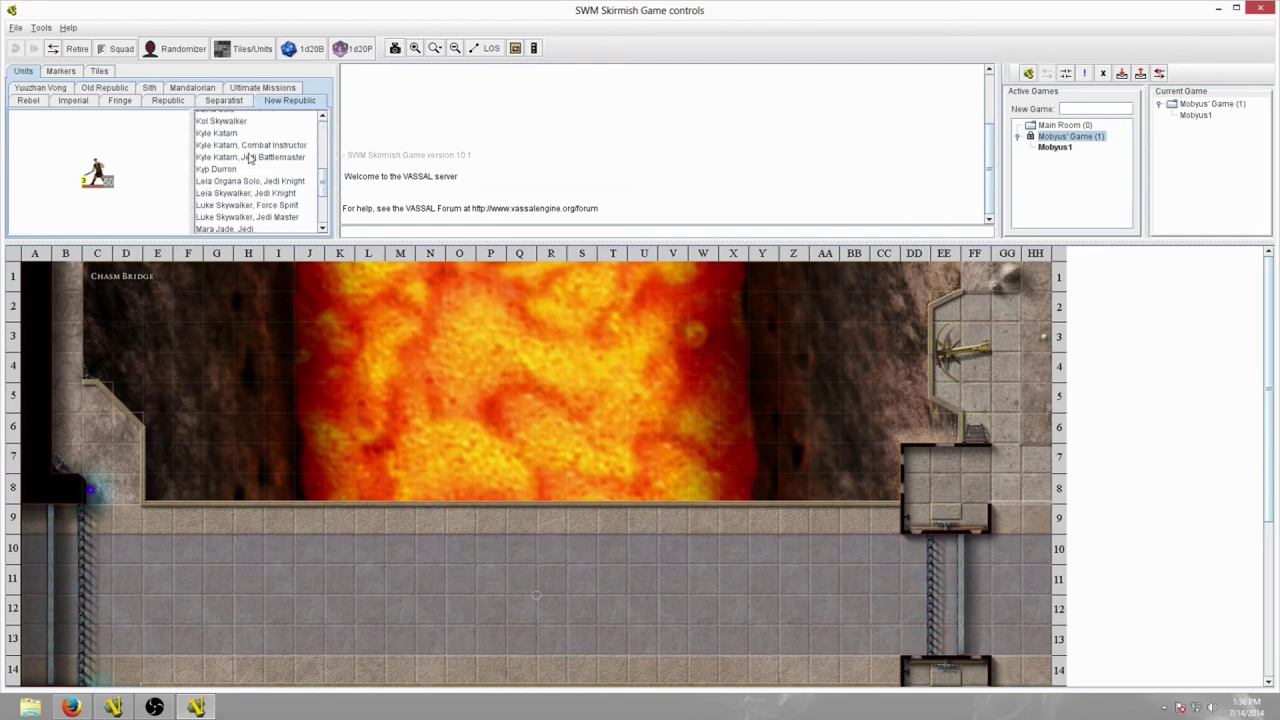
click(222, 133)
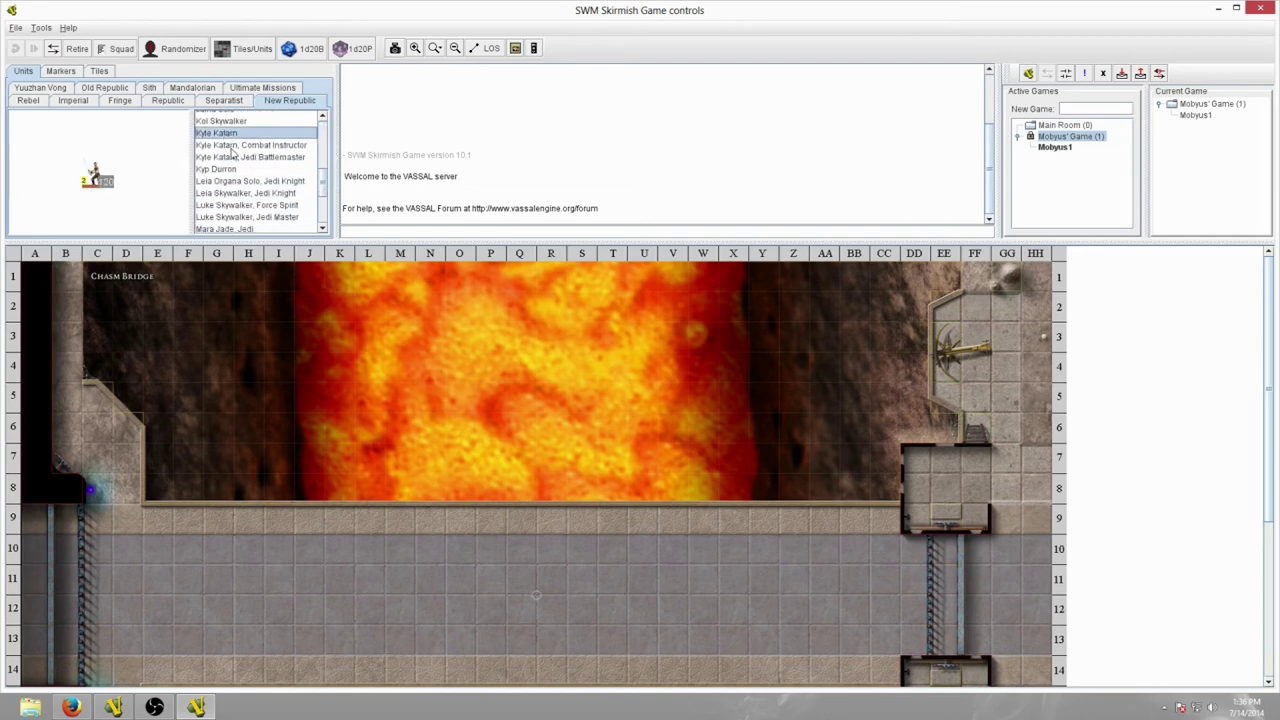
click(236, 157)
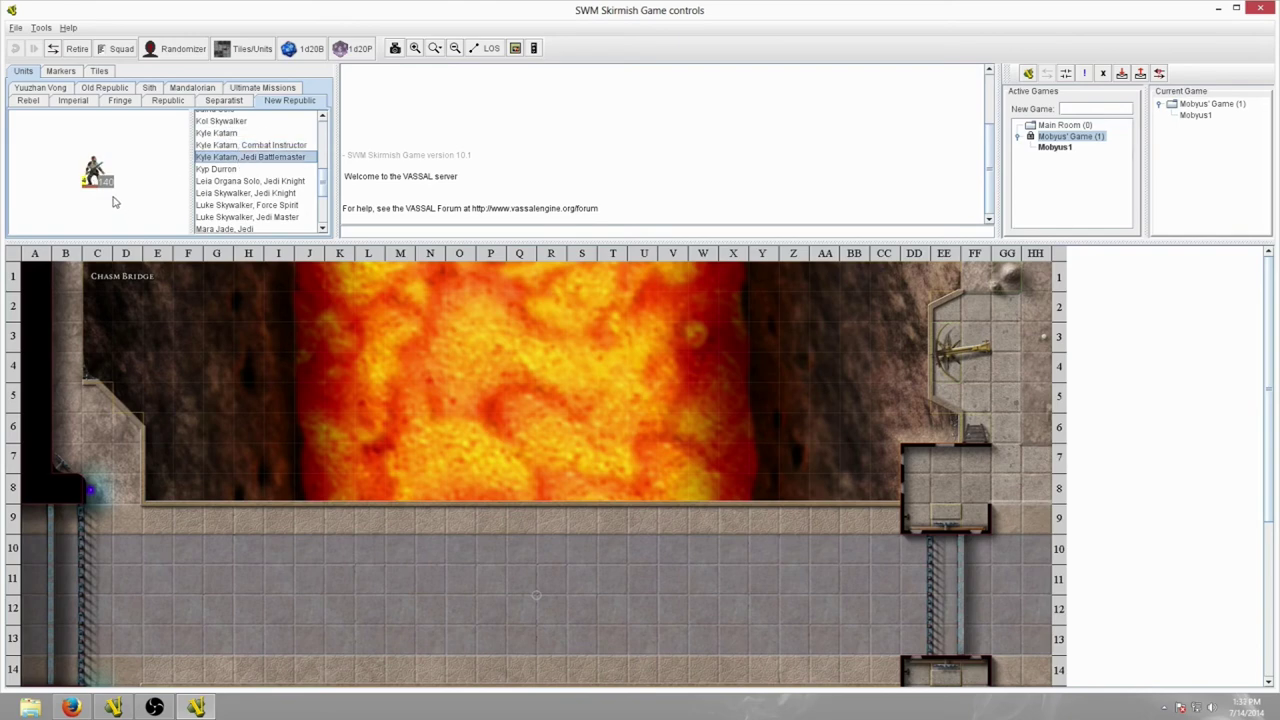
drag(101, 191, 402, 590)
scroll(587, 582, down, 2)
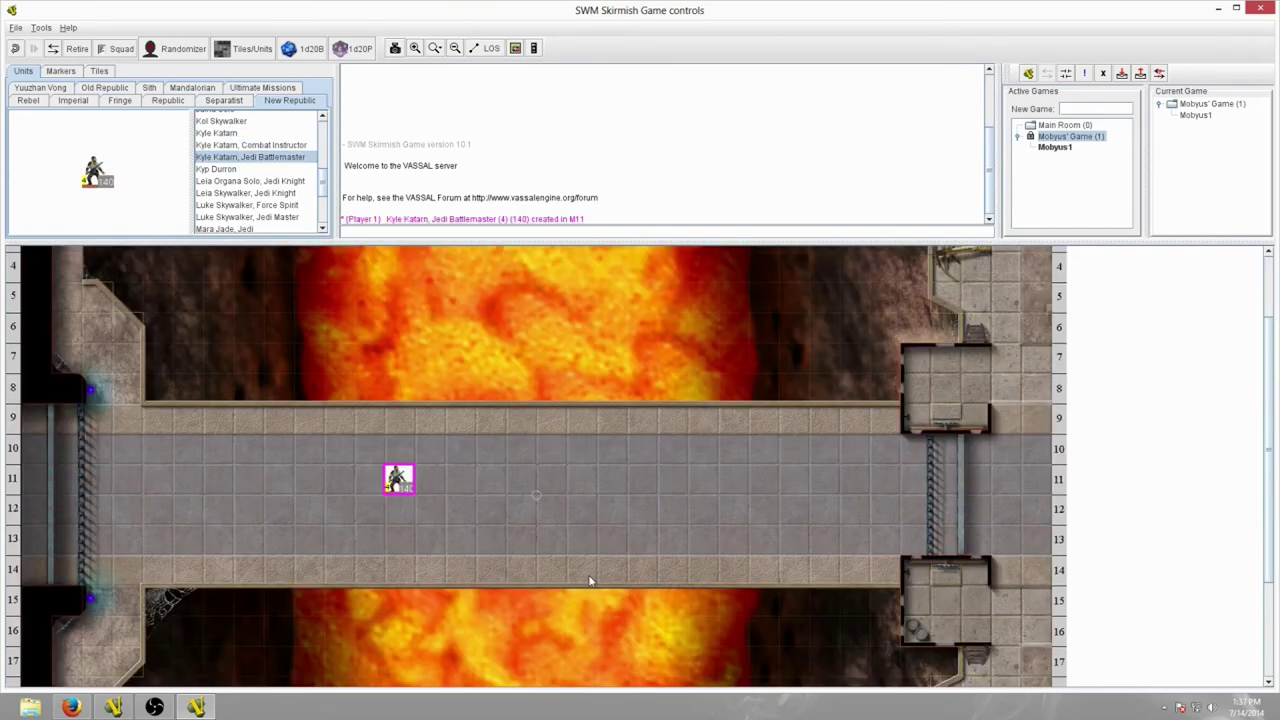
click(468, 559)
scroll(422, 519, down, 2)
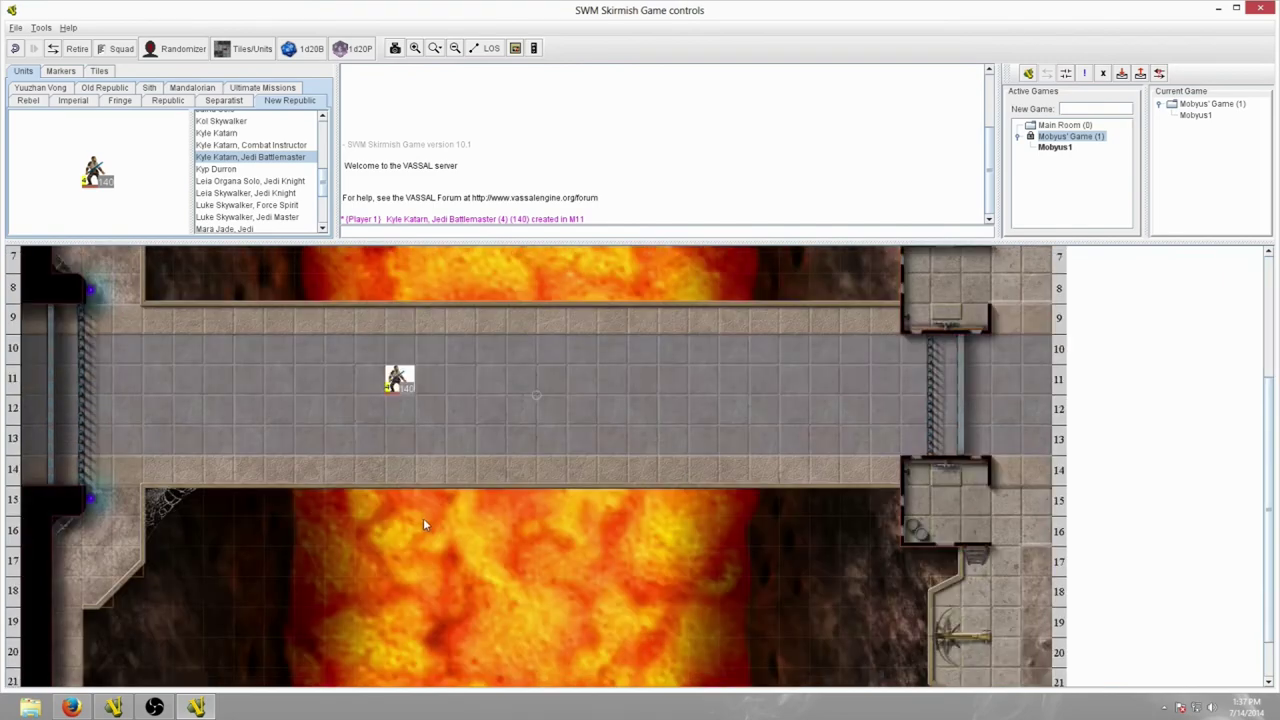
Enlarge the map around the Kyle Katarn piece and inspect the actions available for it.
click(415, 48)
click(415, 48)
scroll(508, 405, up, 2)
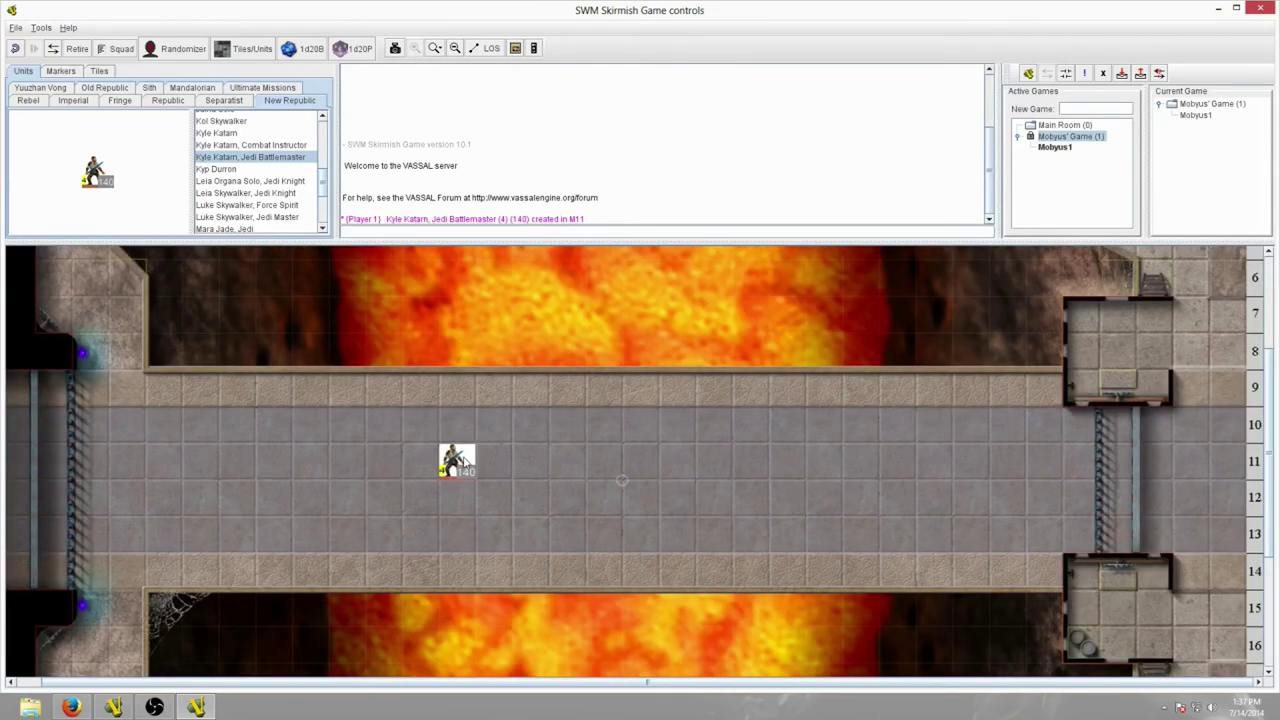
click(457, 453)
right_click(457, 458)
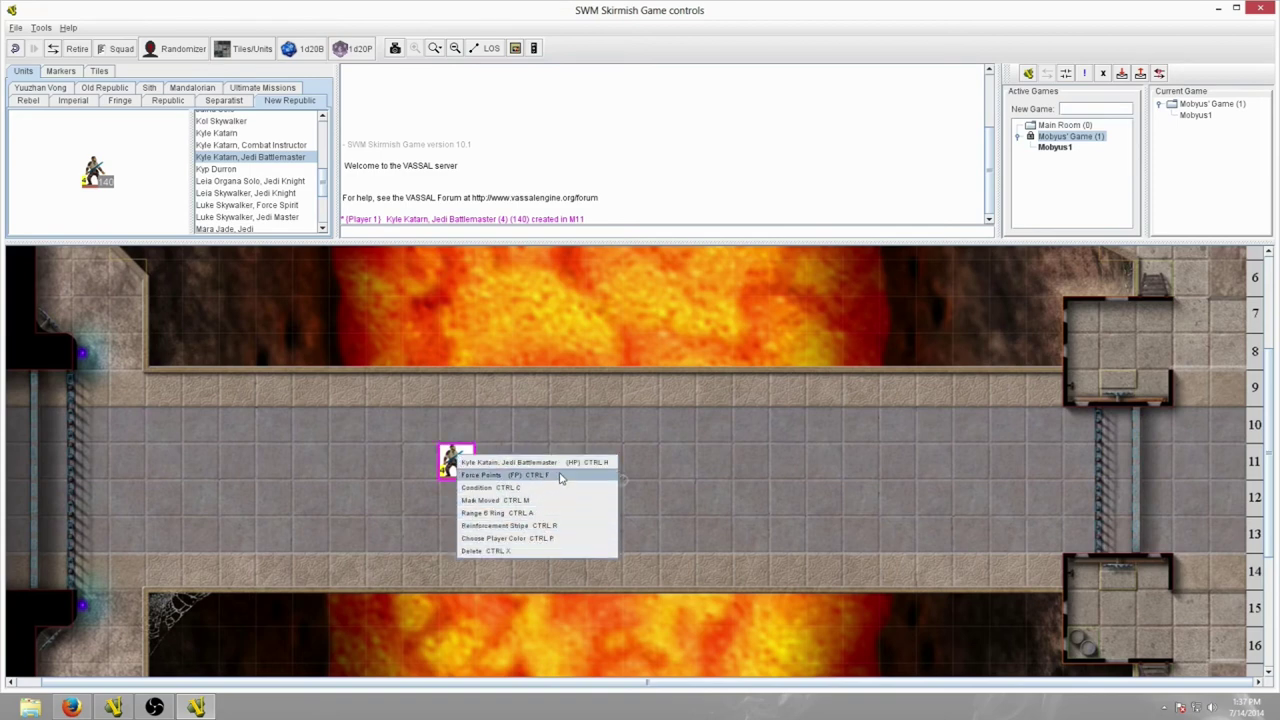
click(683, 515)
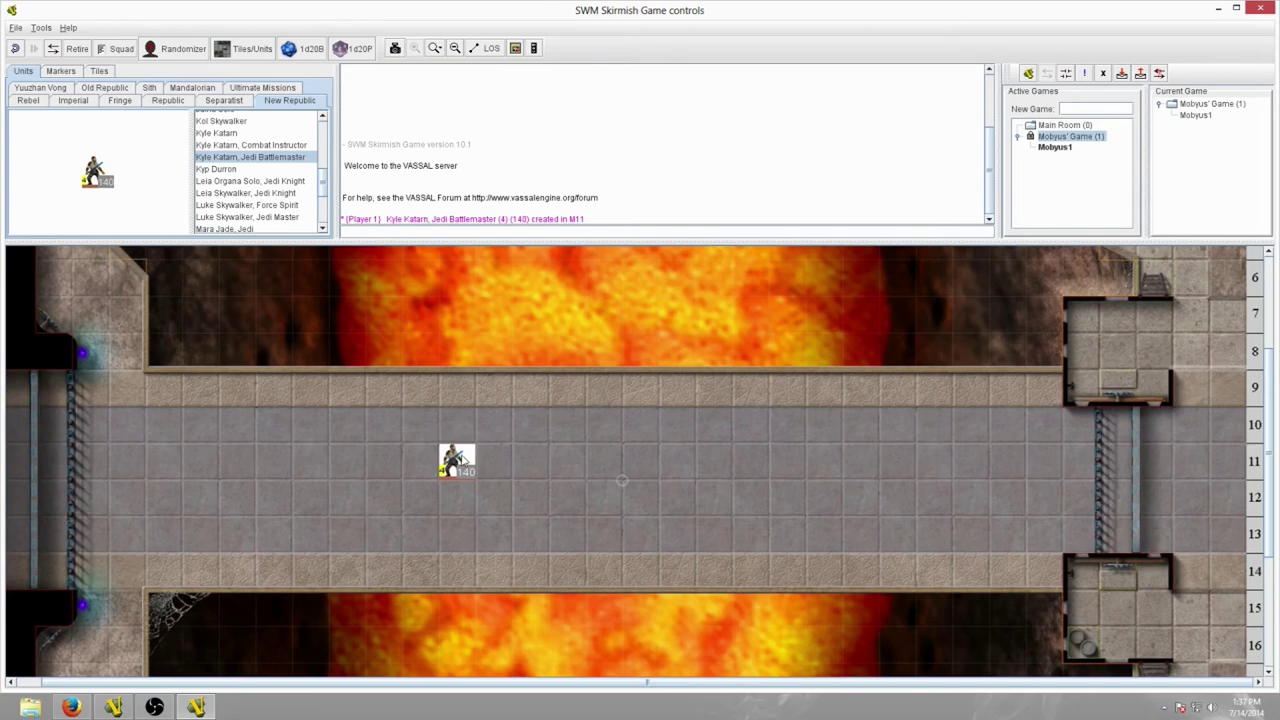
Clear both the hit points and the force points of the Kyle Katarn piece.
right_click(459, 456)
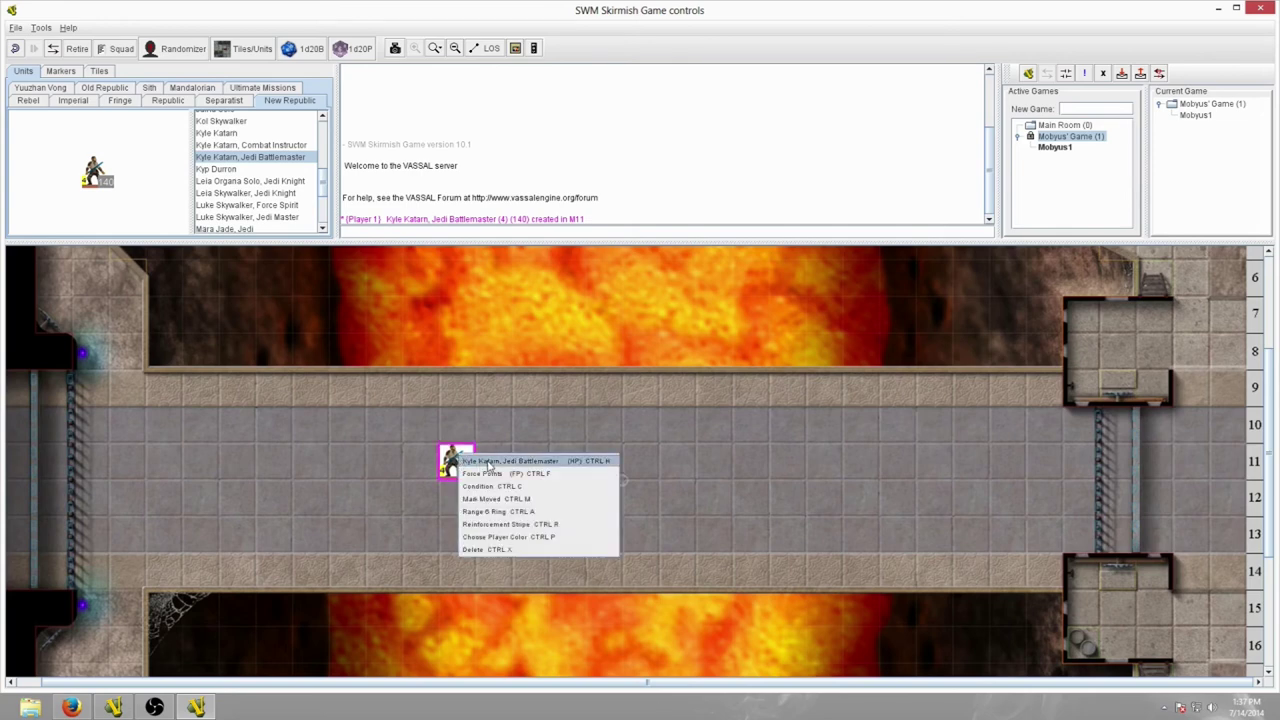
click(488, 461)
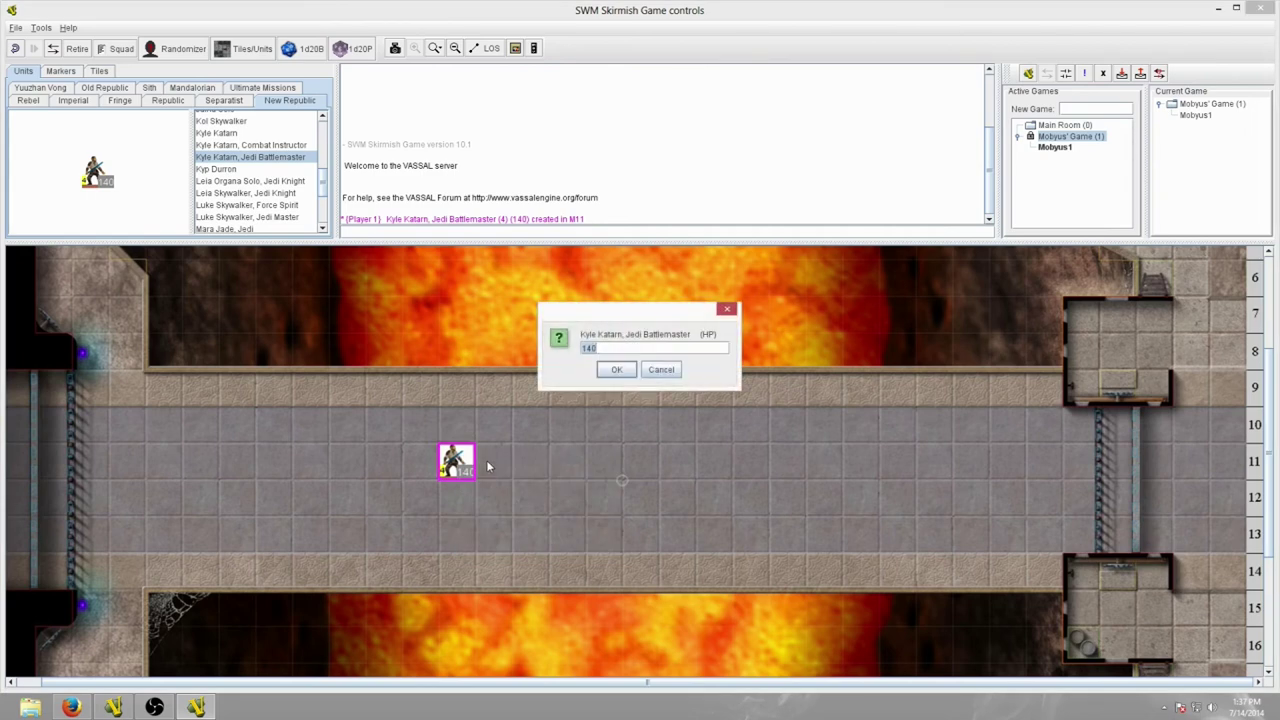
key(BackSpace)
click(628, 370)
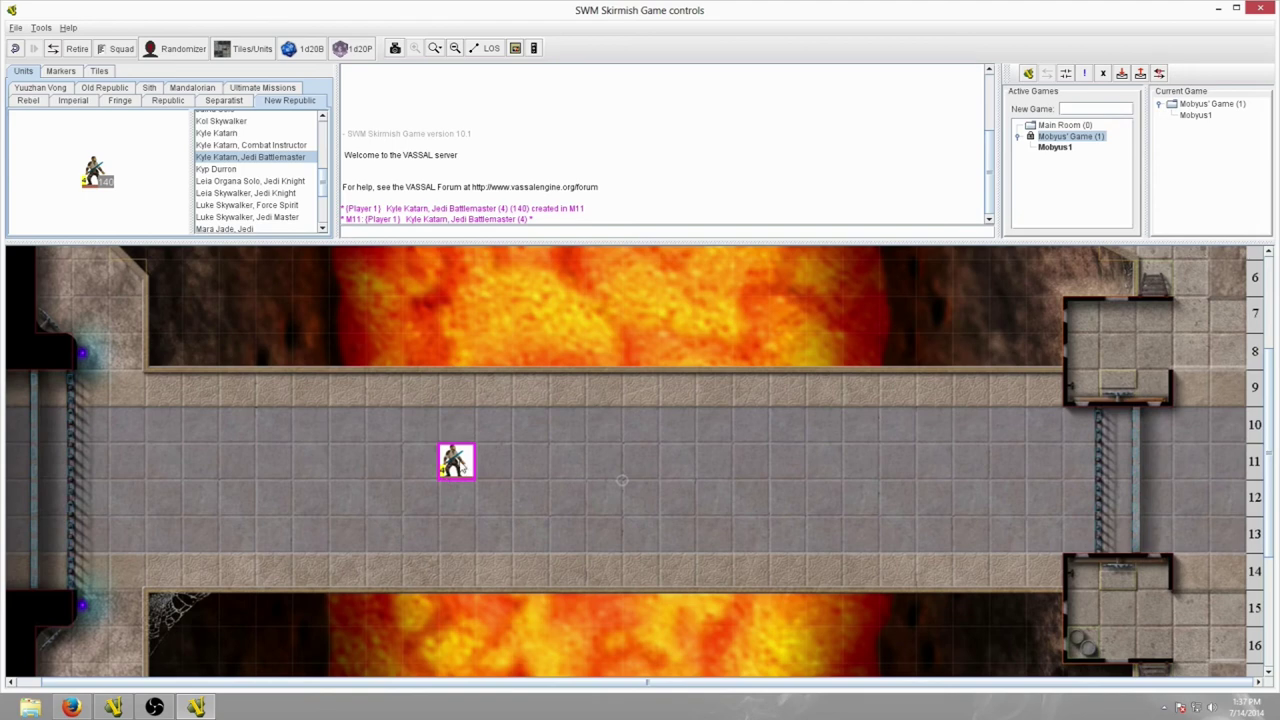
right_click(458, 463)
click(608, 482)
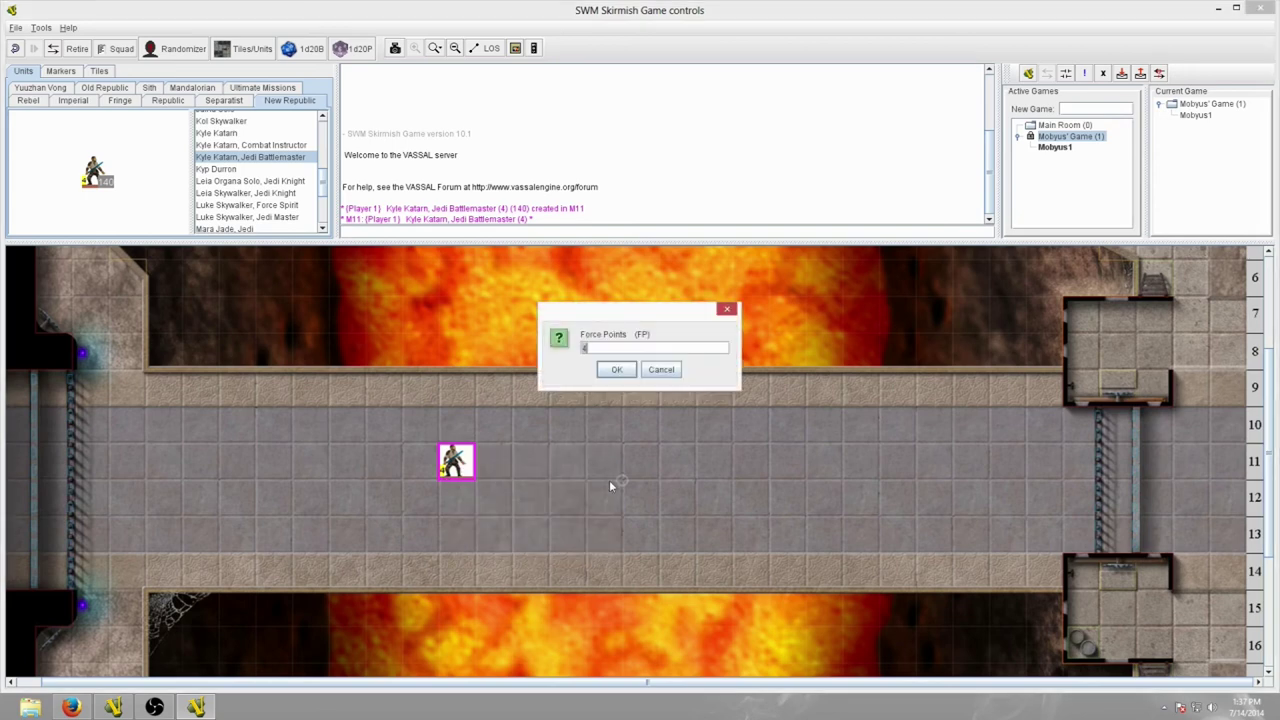
key(BackSpace)
key(Return)
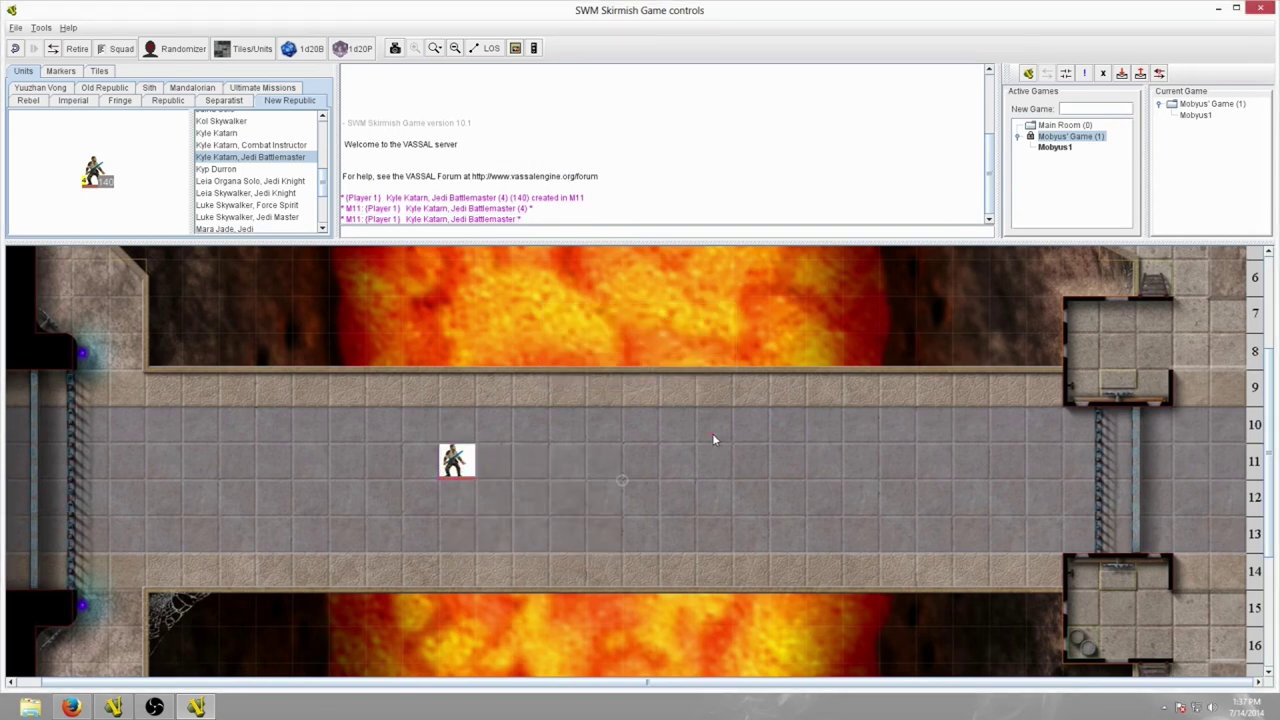
Label the Kyle Katarn piece with the player's nickname by entering it as the HP value.
right_click(456, 462)
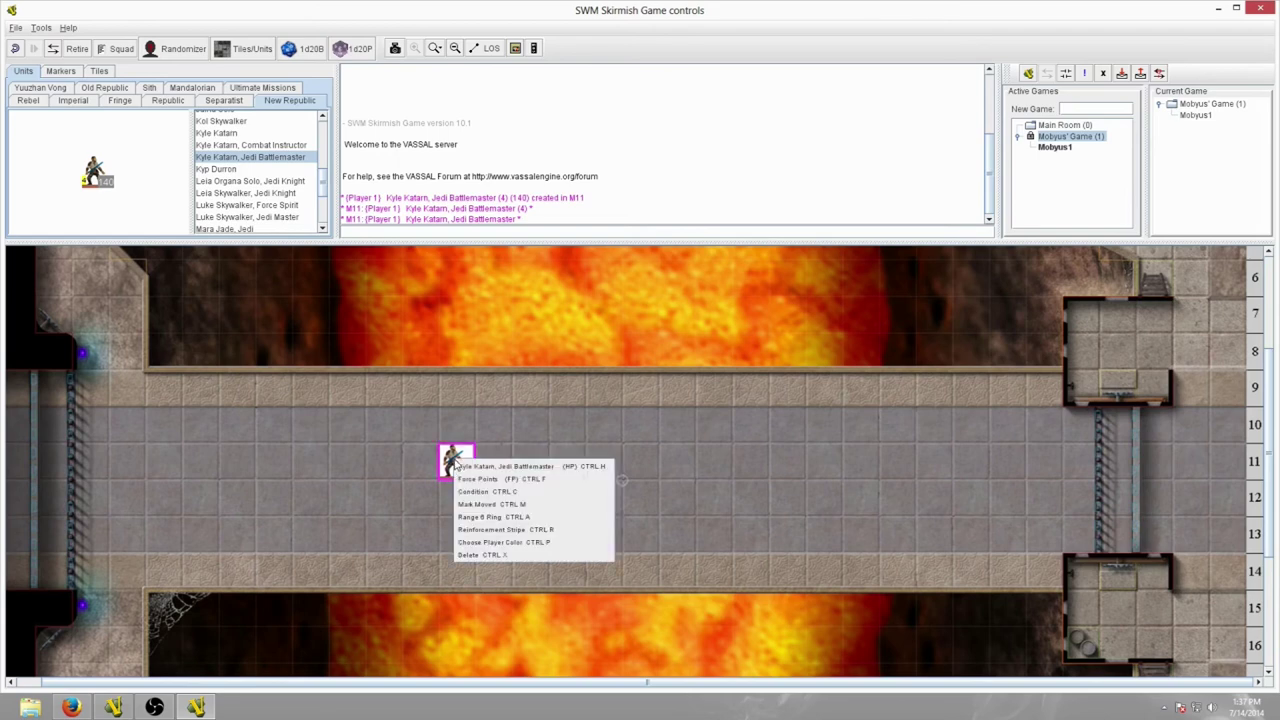
click(583, 466)
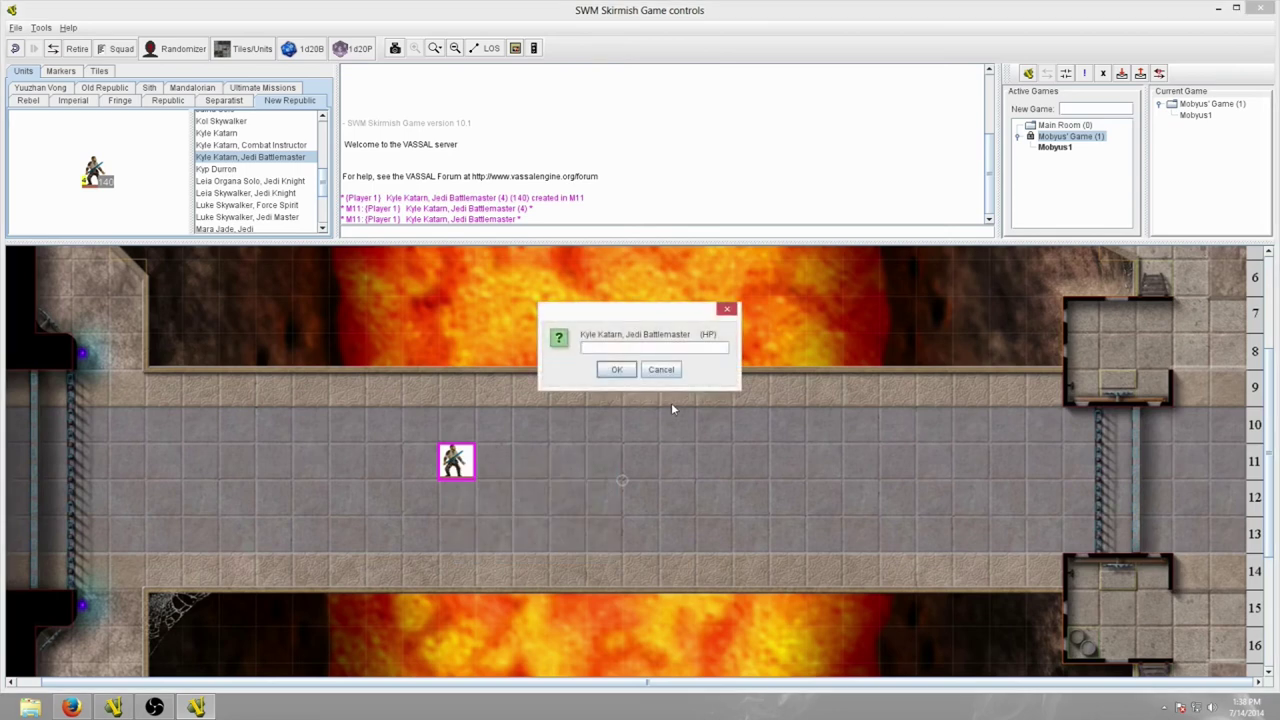
text(Mobyus)
key(Return)
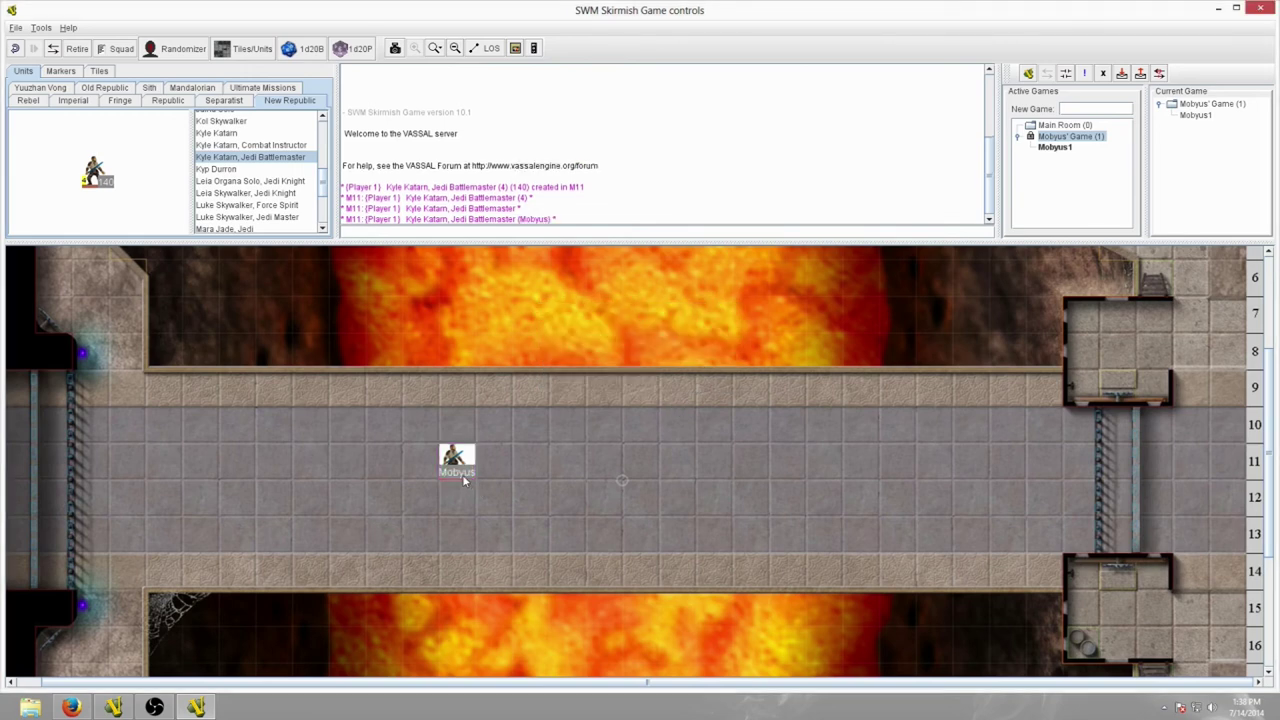
Move the labelled Kyle Katarn piece from M11 to O10.
drag(457, 458, 530, 422)
scroll(563, 516, down, 2)
scroll(561, 516, up, 2)
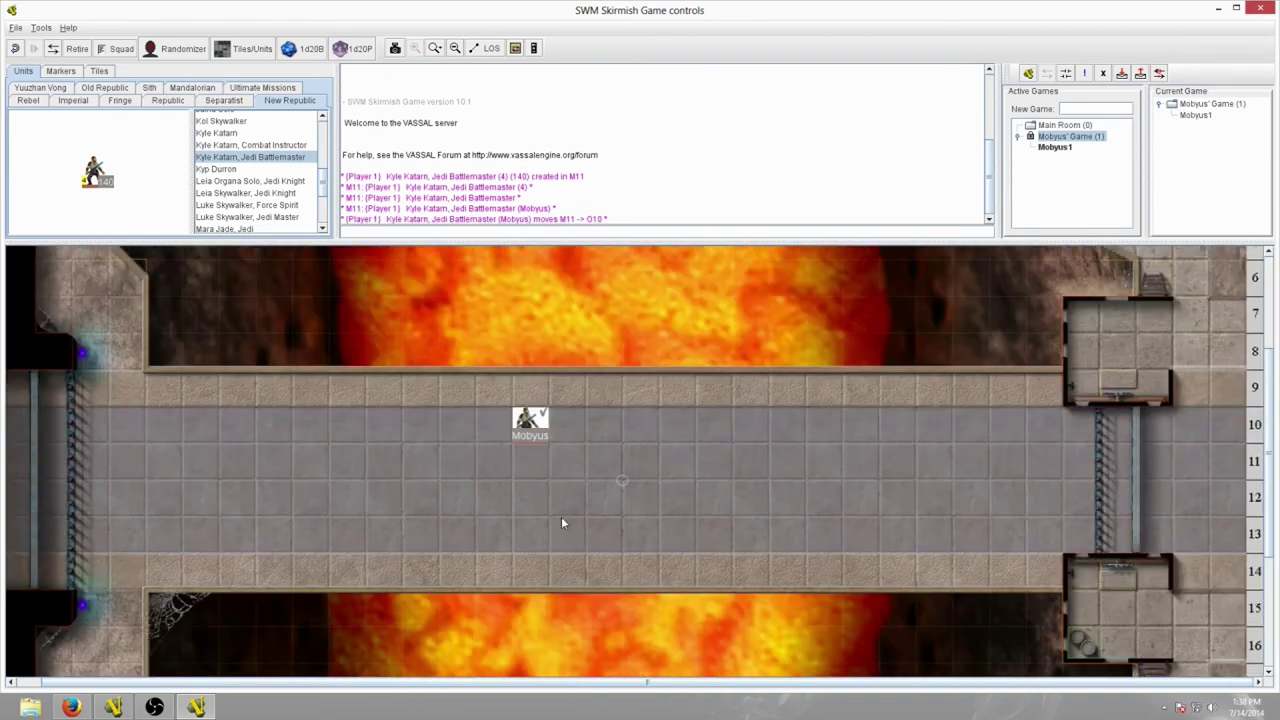
Place two Republic 501st Clone Troopers in the empty offboard area beside the map.
click(455, 50)
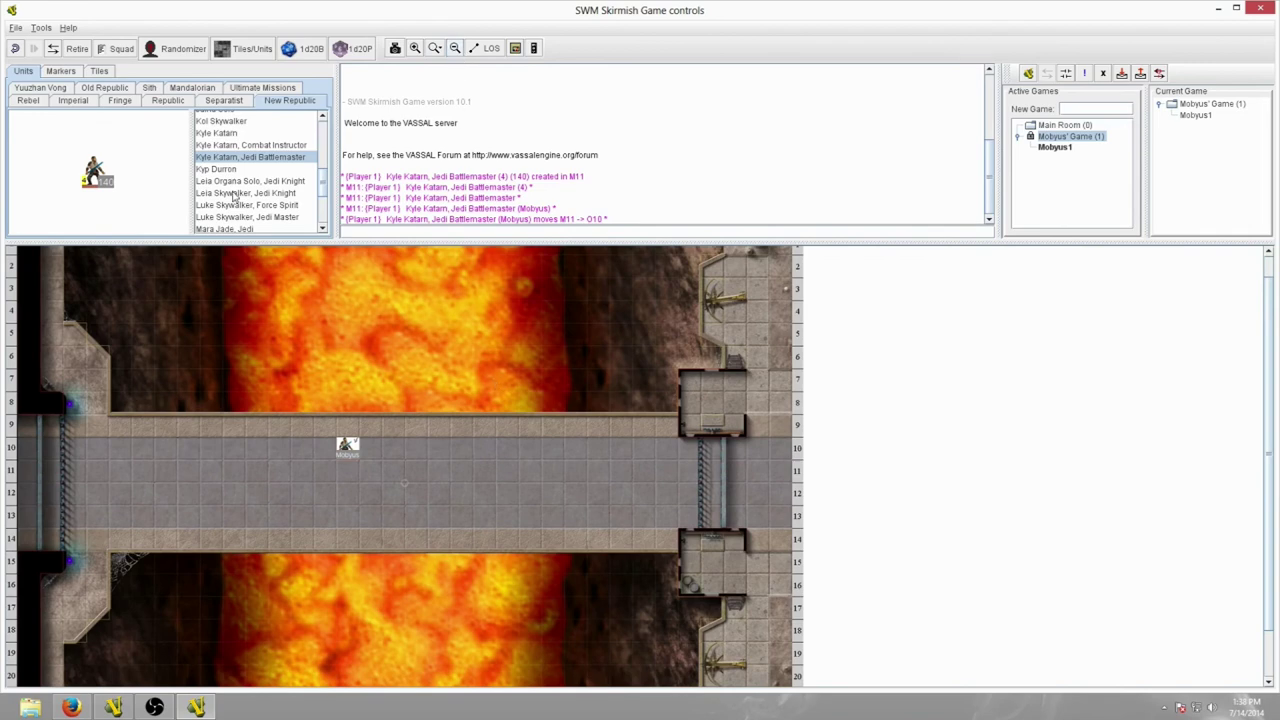
click(158, 102)
drag(134, 170, 891, 306)
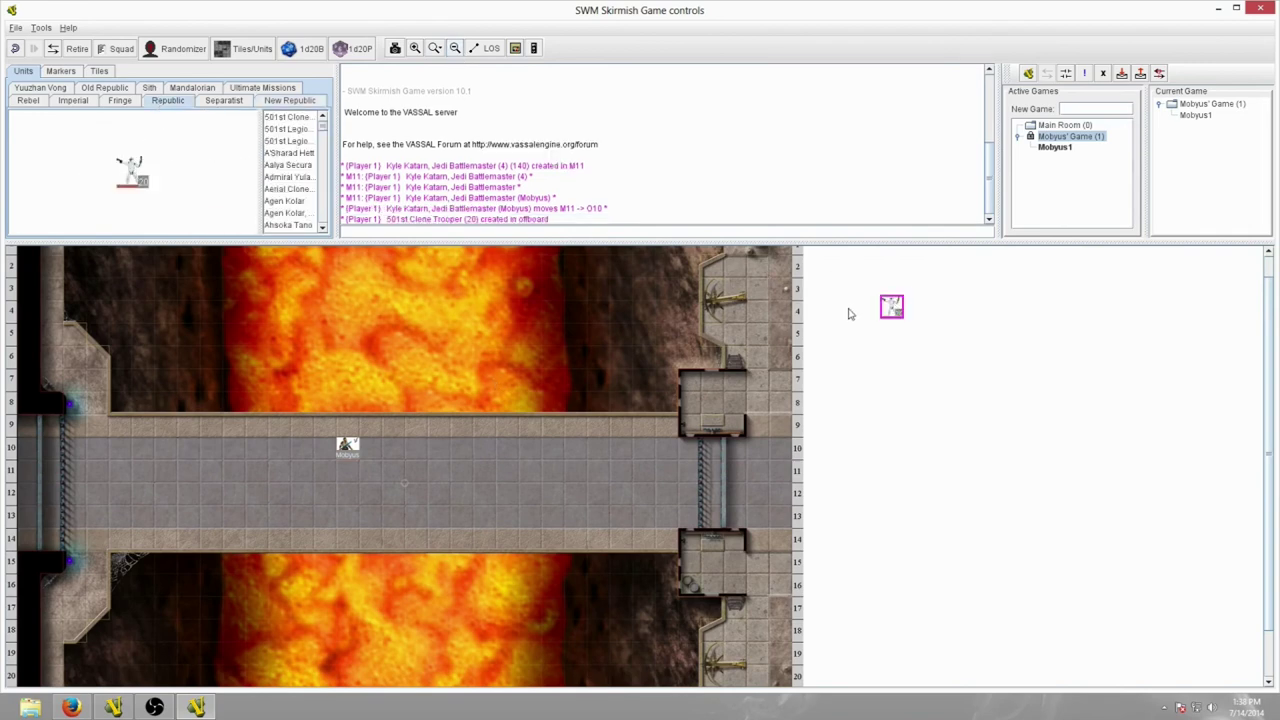
mouse_move(134, 172)
mouse_down()
mouse_move(623, 303)
mouse_move(849, 341)
mouse_up()
click(889, 399)
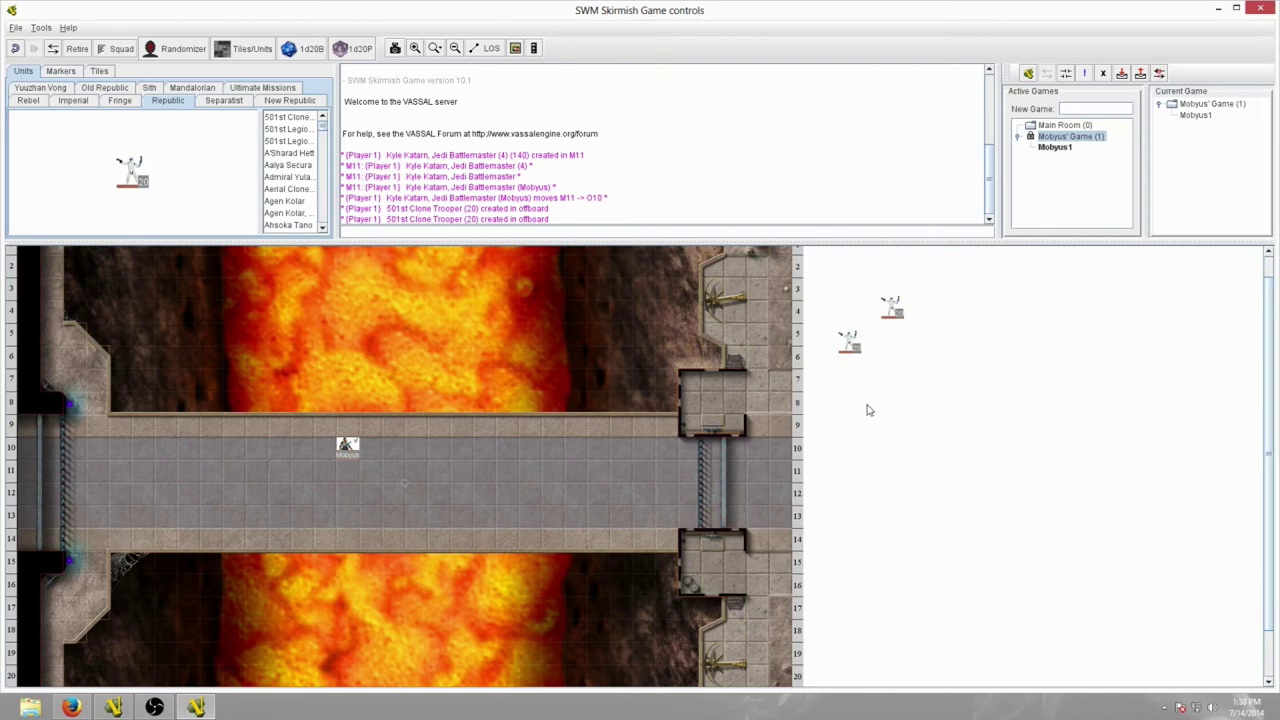
Find the Ewok among the Fringe units and place it on the bridge next to the Kyle Katarn piece.
click(118, 104)
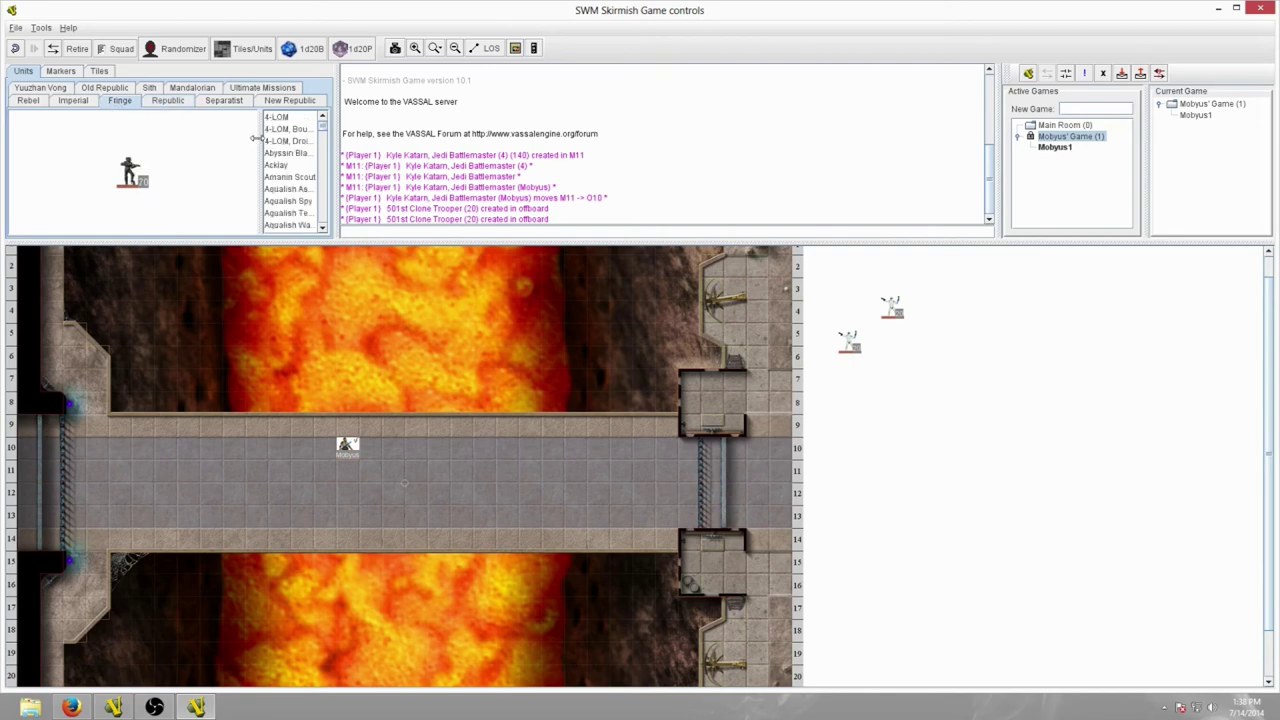
drag(254, 138, 204, 138)
scroll(320, 140, down, 10)
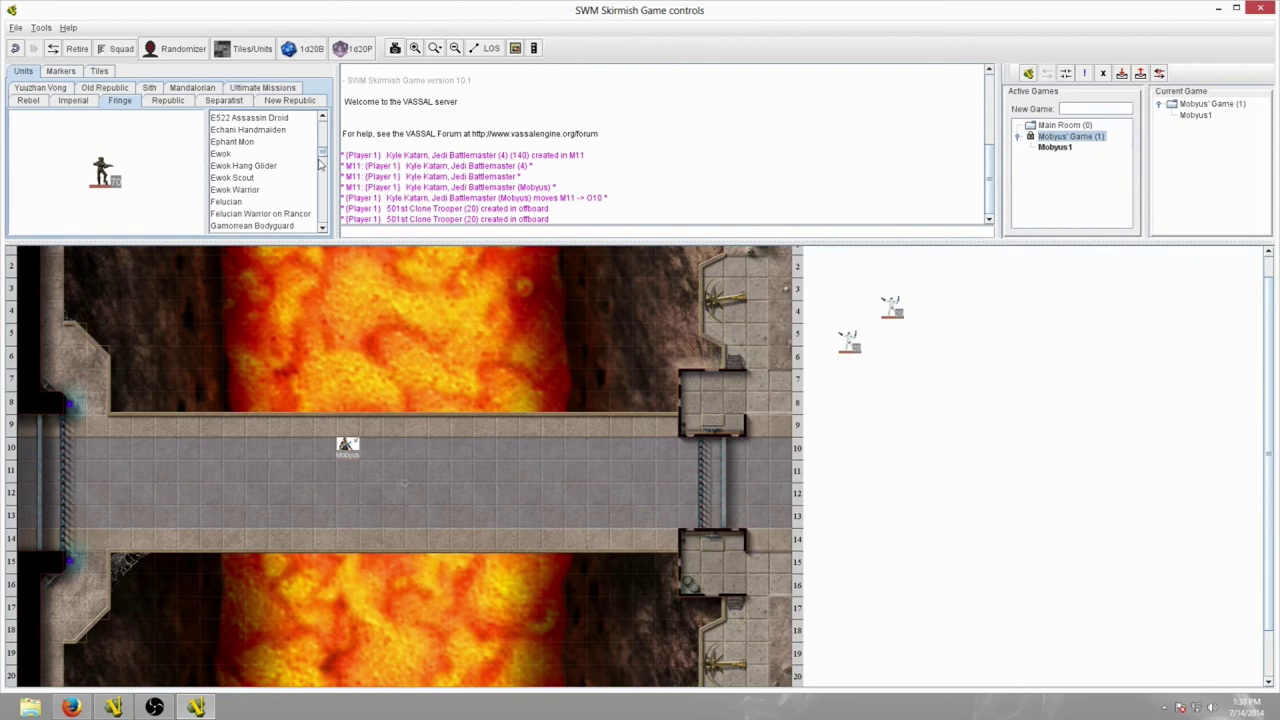
click(257, 178)
click(250, 191)
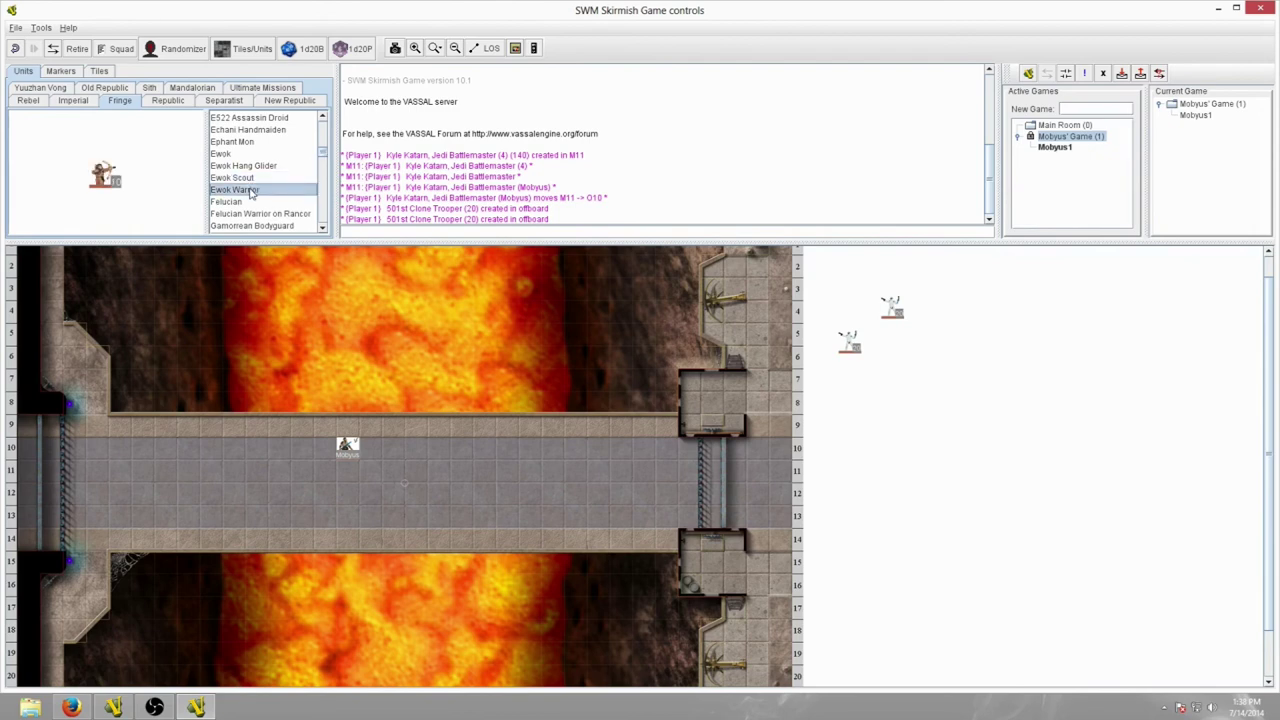
click(228, 155)
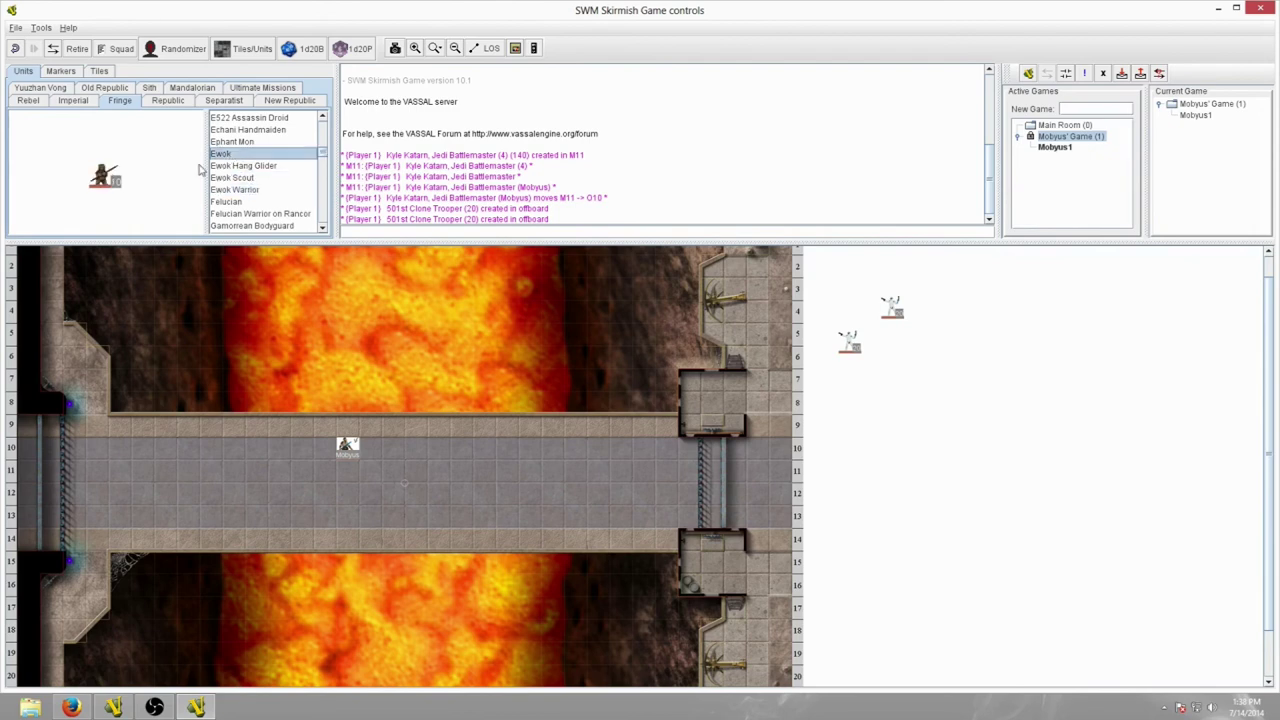
drag(104, 178, 368, 450)
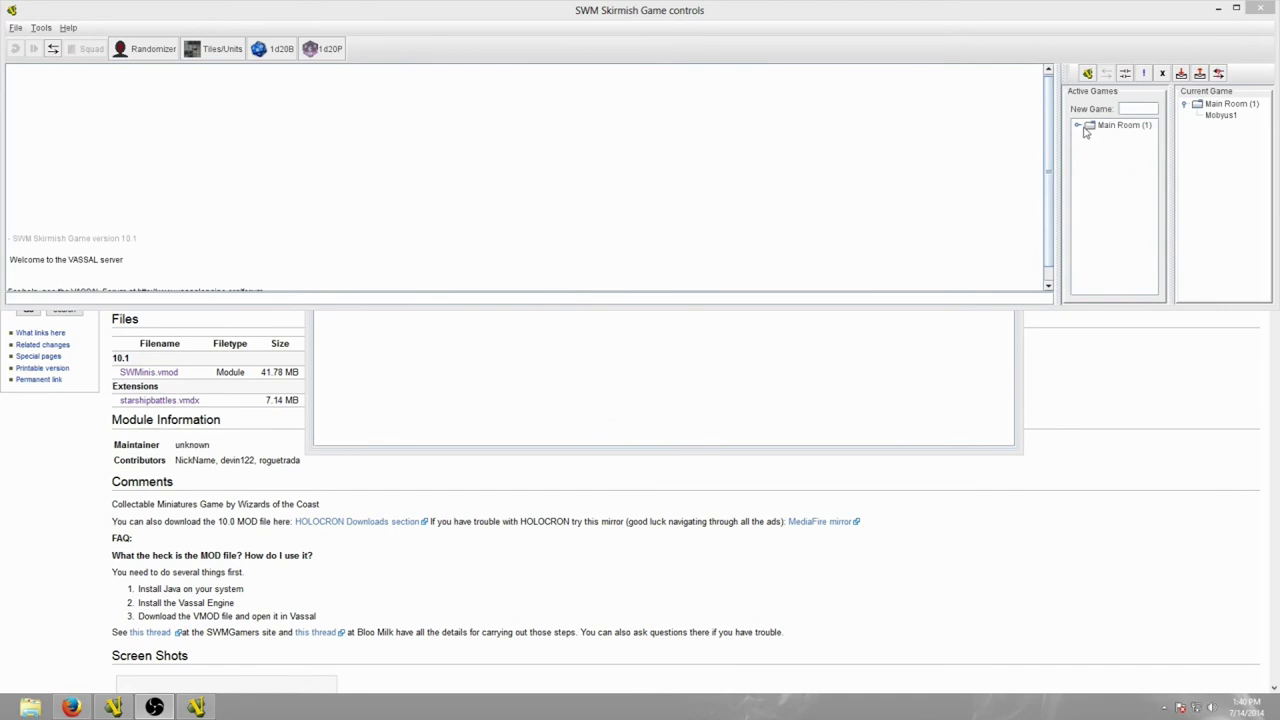
Create a new online game room named after the host, then expand and lock it.
click(1135, 112)
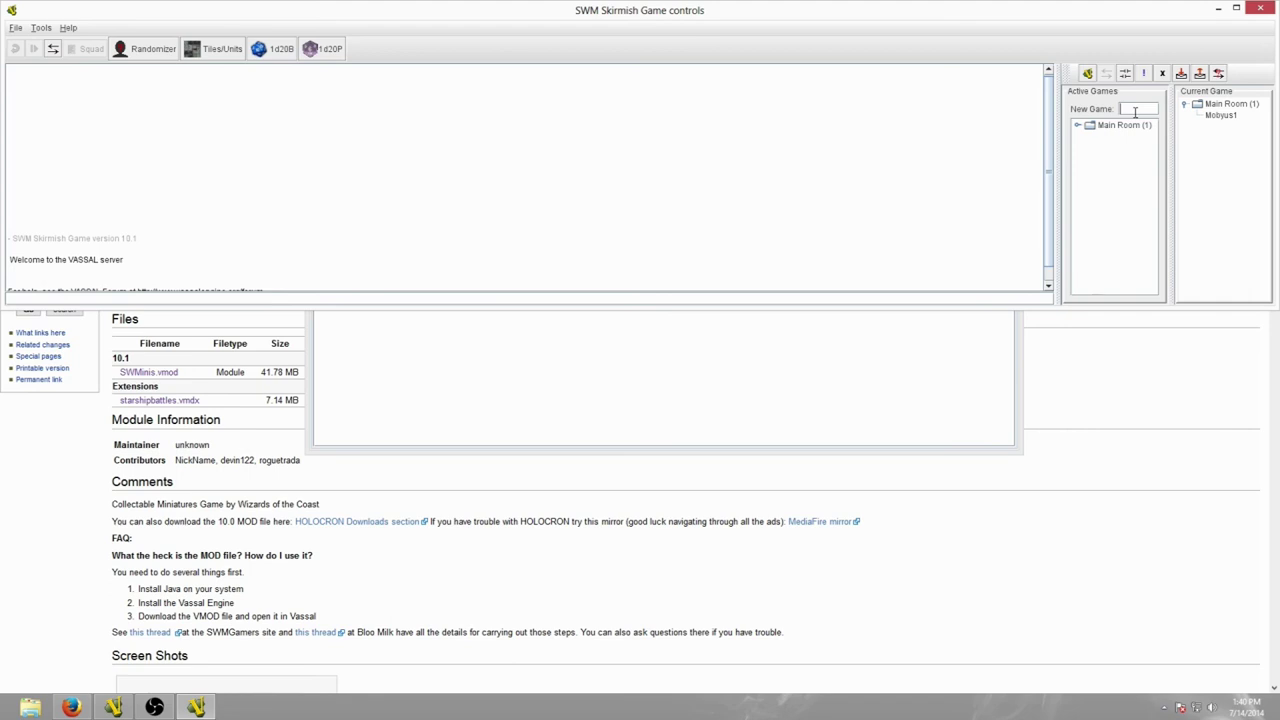
text(Mobyus' Game)
key(Return)
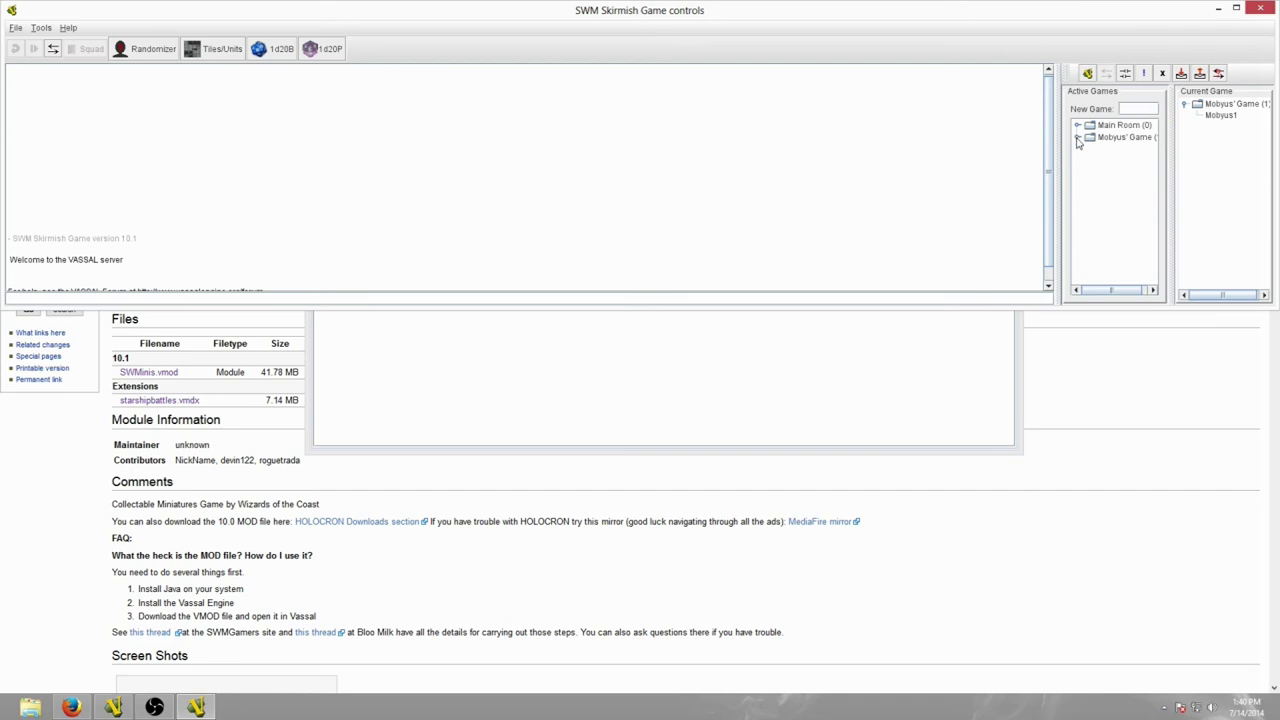
click(1077, 138)
Start a new game and choose a player side instead of observer.
click(16, 28)
click(30, 43)
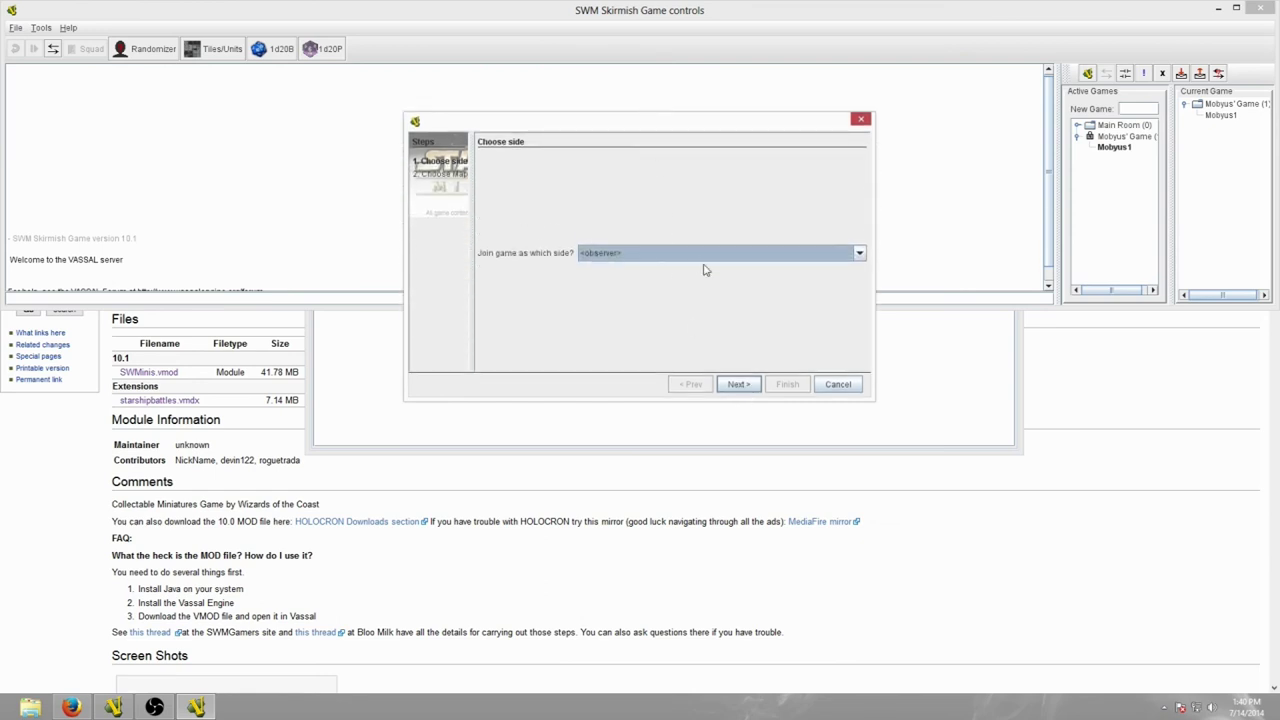
click(702, 254)
click(650, 273)
click(755, 388)
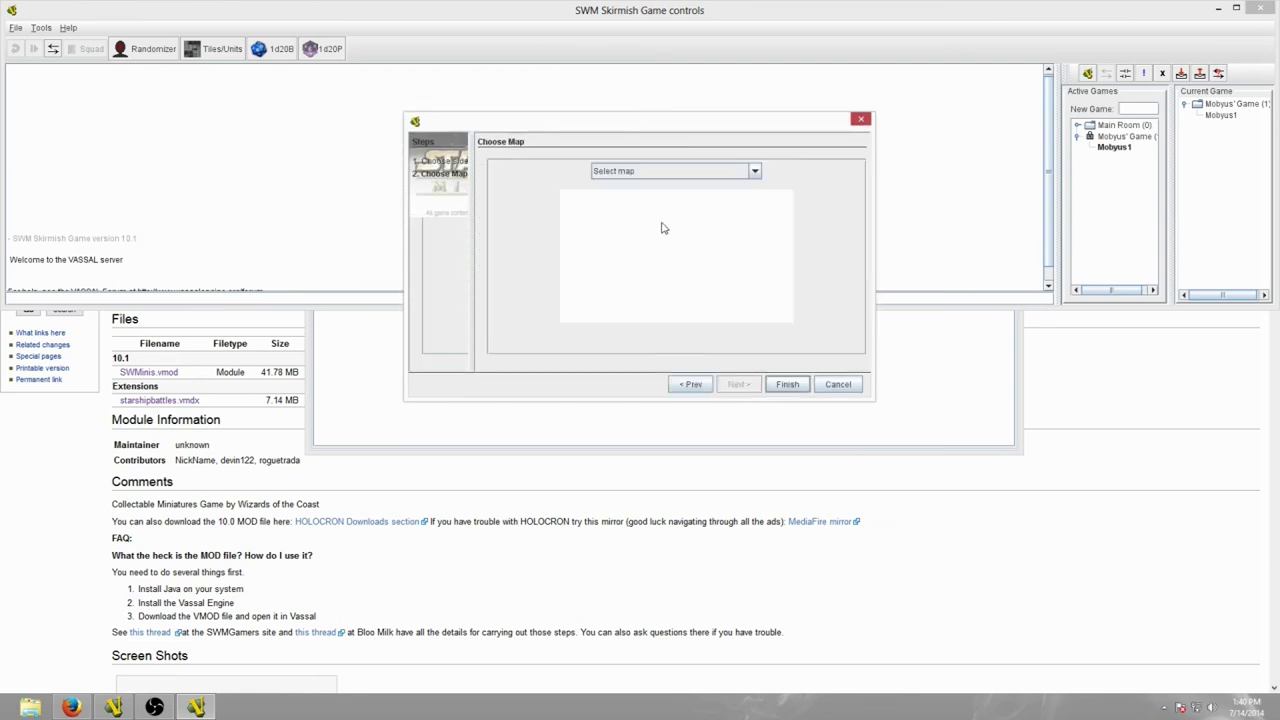
Choose the Rancor Pen (DCI O S R) map and finish the game setup.
click(628, 178)
click(625, 261)
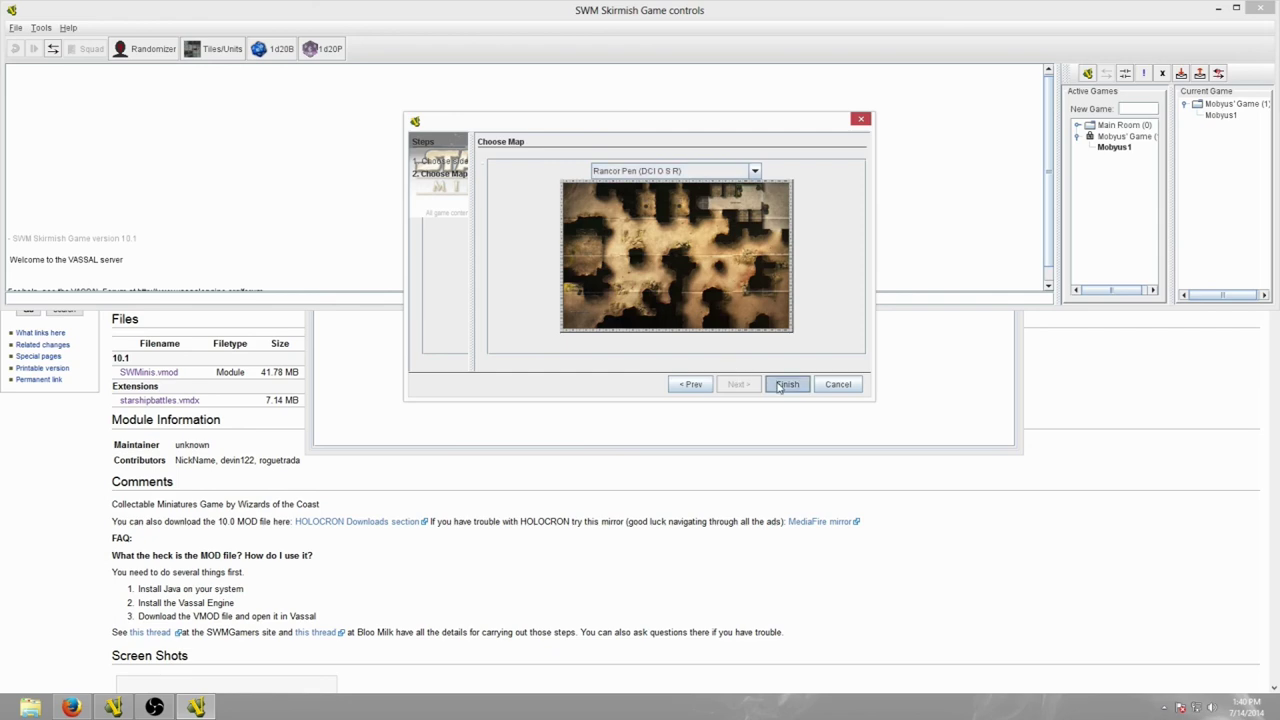
click(787, 384)
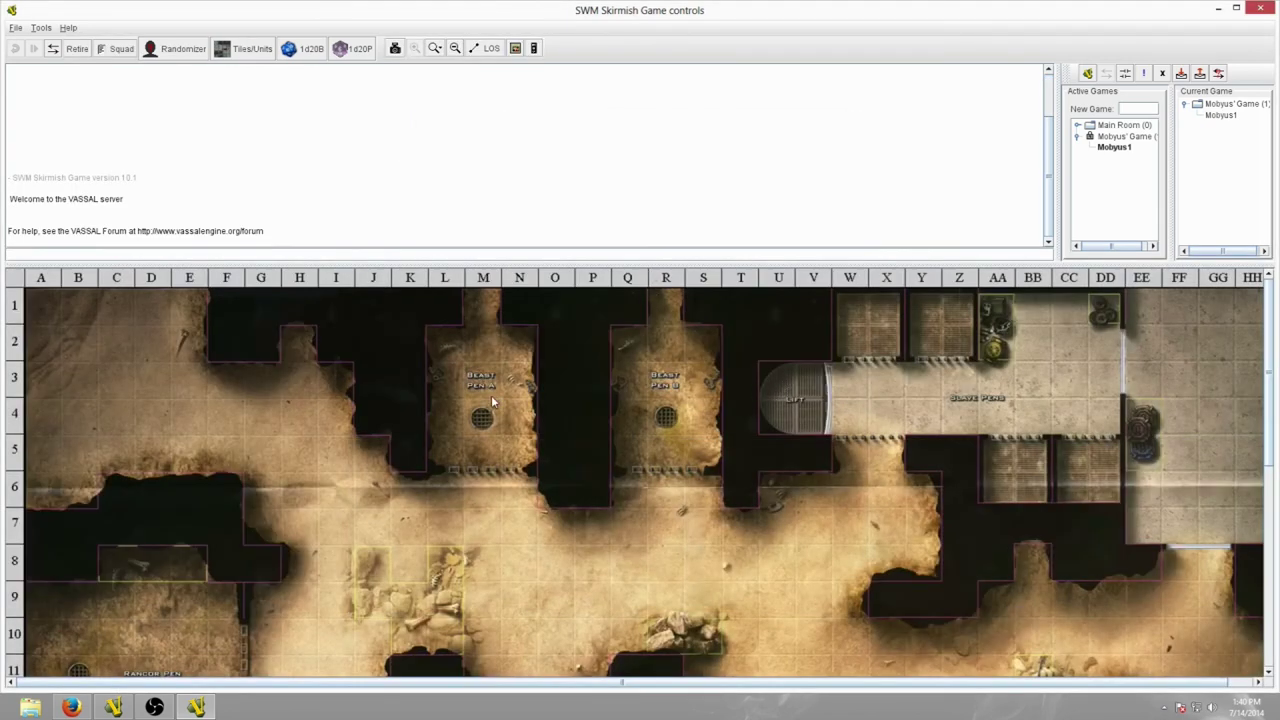
Close the current Rancor Pen game and load the saved game Cole_Prologue_GM.vsav from the SWRPG_Saves folder.
scroll(581, 390, down, 5)
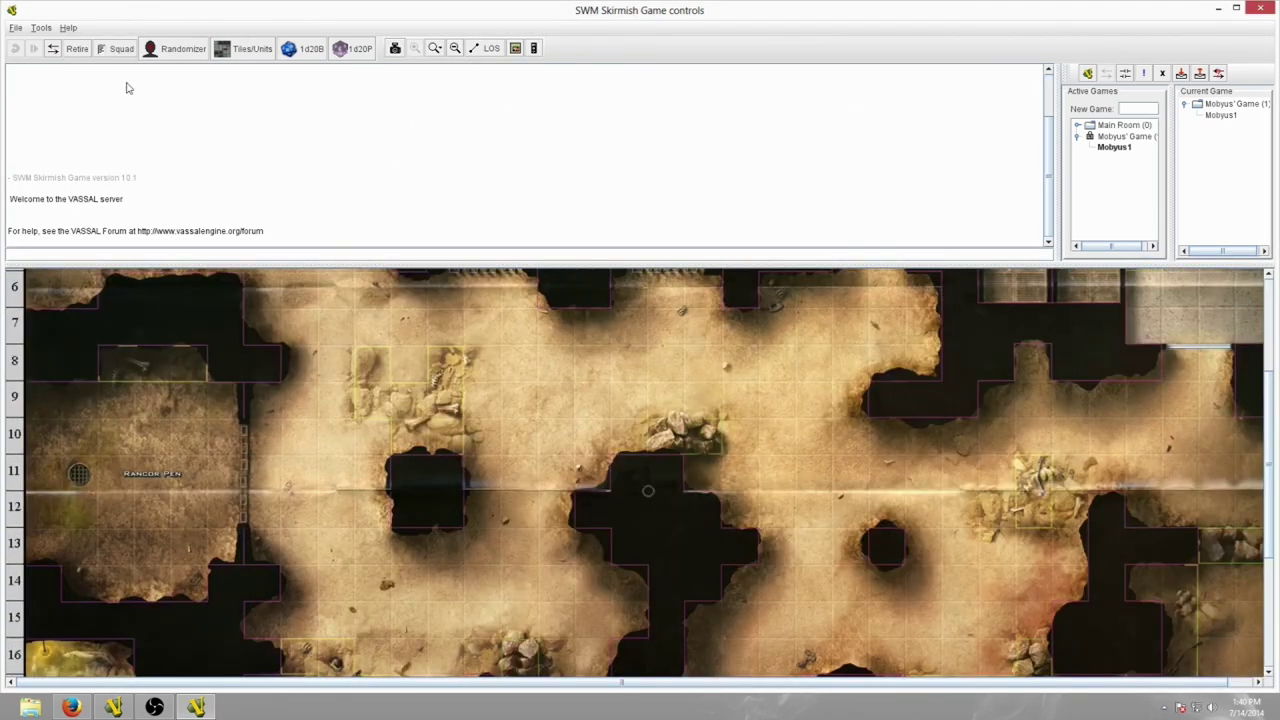
click(16, 28)
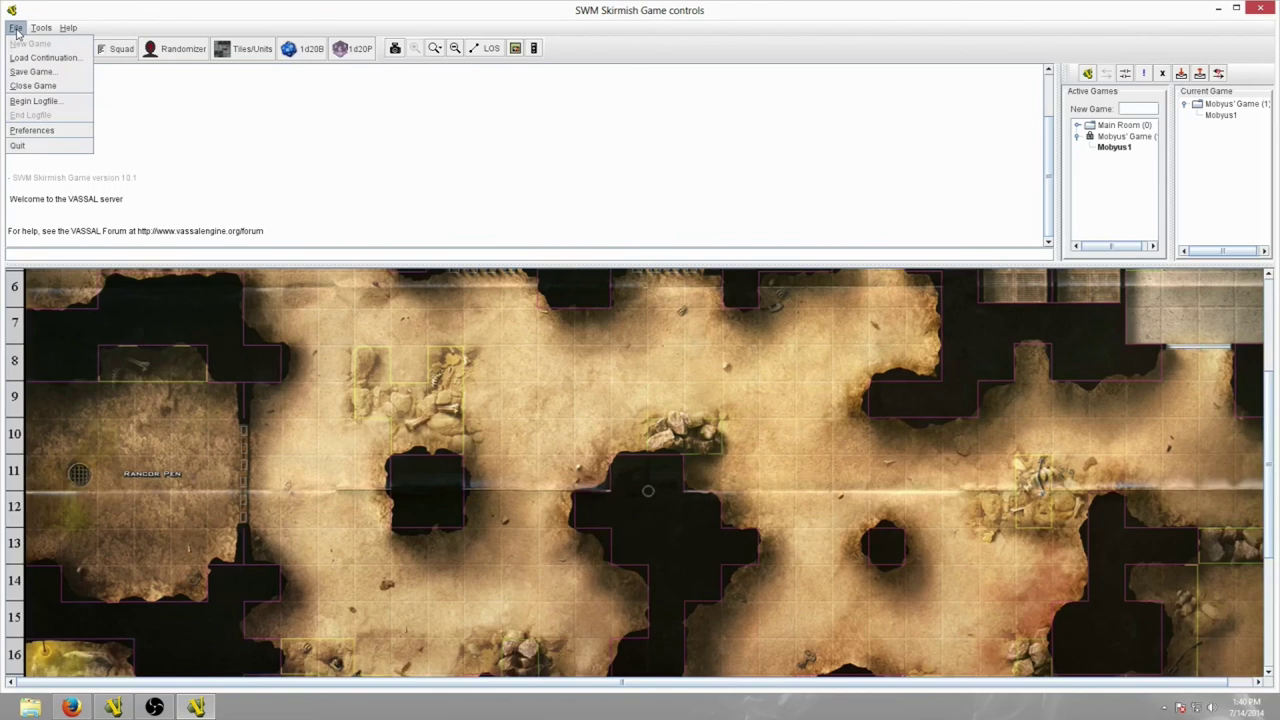
click(49, 88)
click(16, 28)
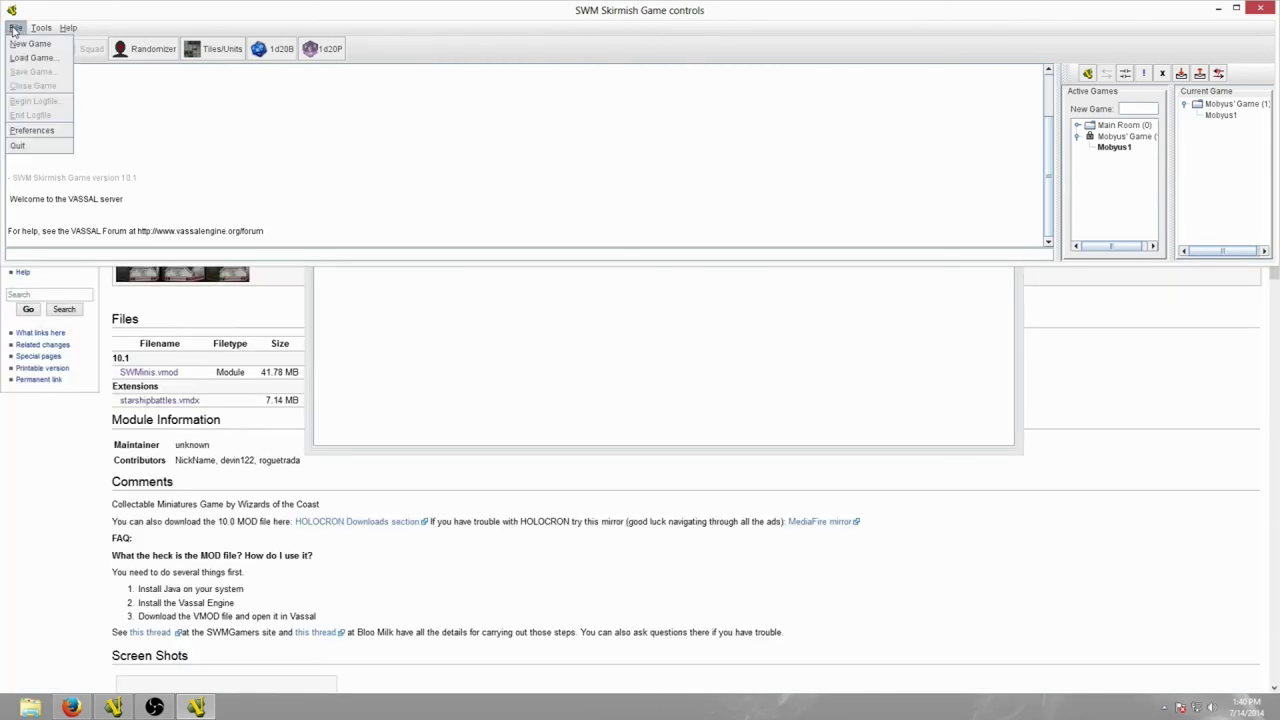
click(33, 58)
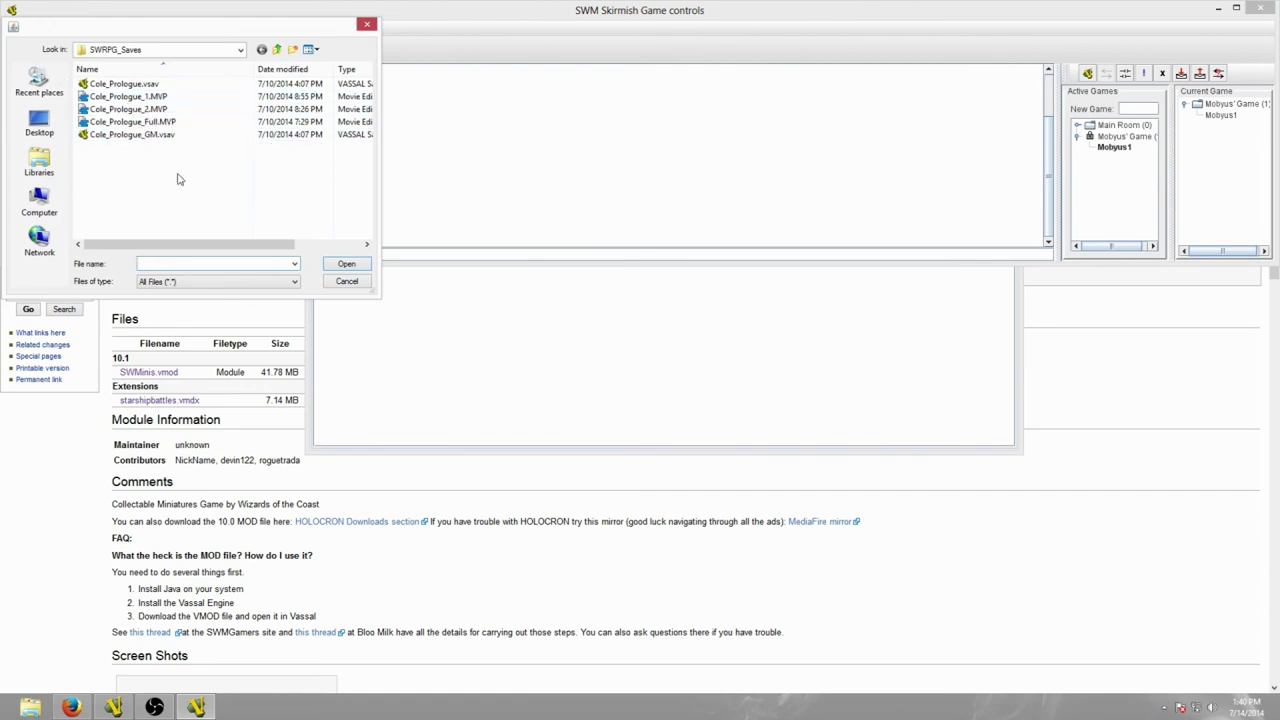
double_click(140, 135)
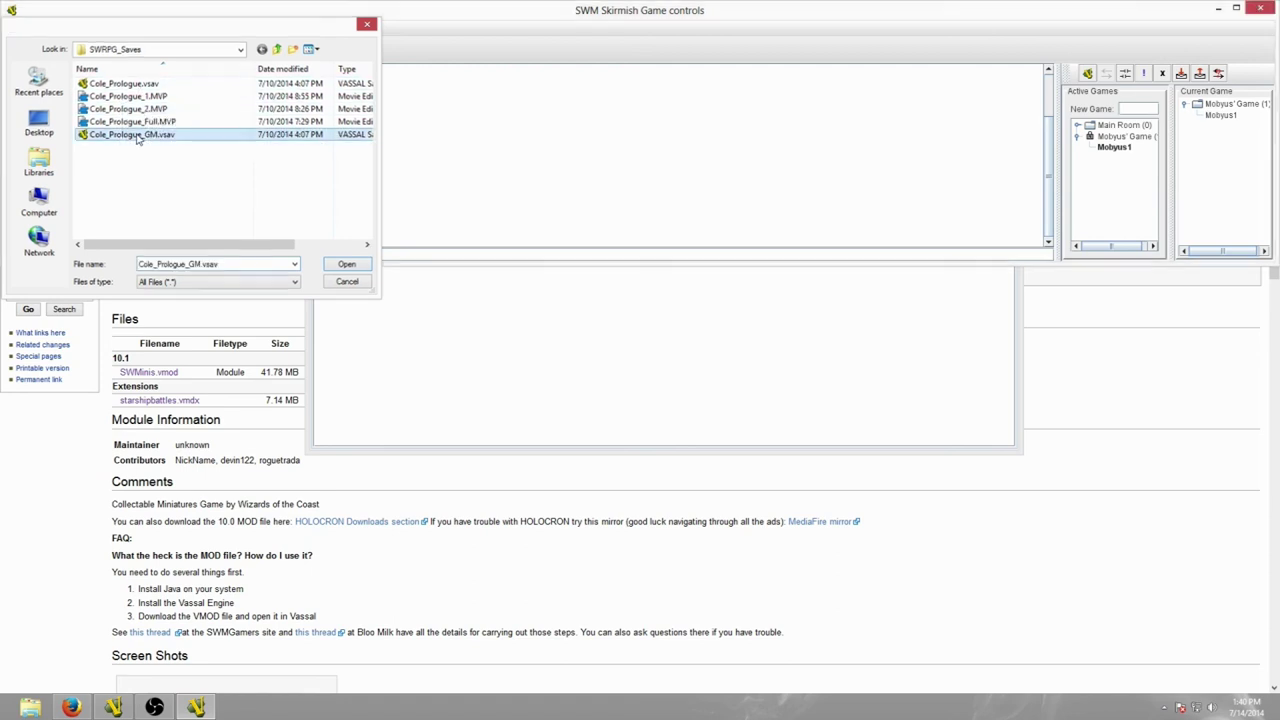
Shrink the chat area to enlarge the map view, and zoom out until the whole ship map fits.
scroll(549, 421, down, 5)
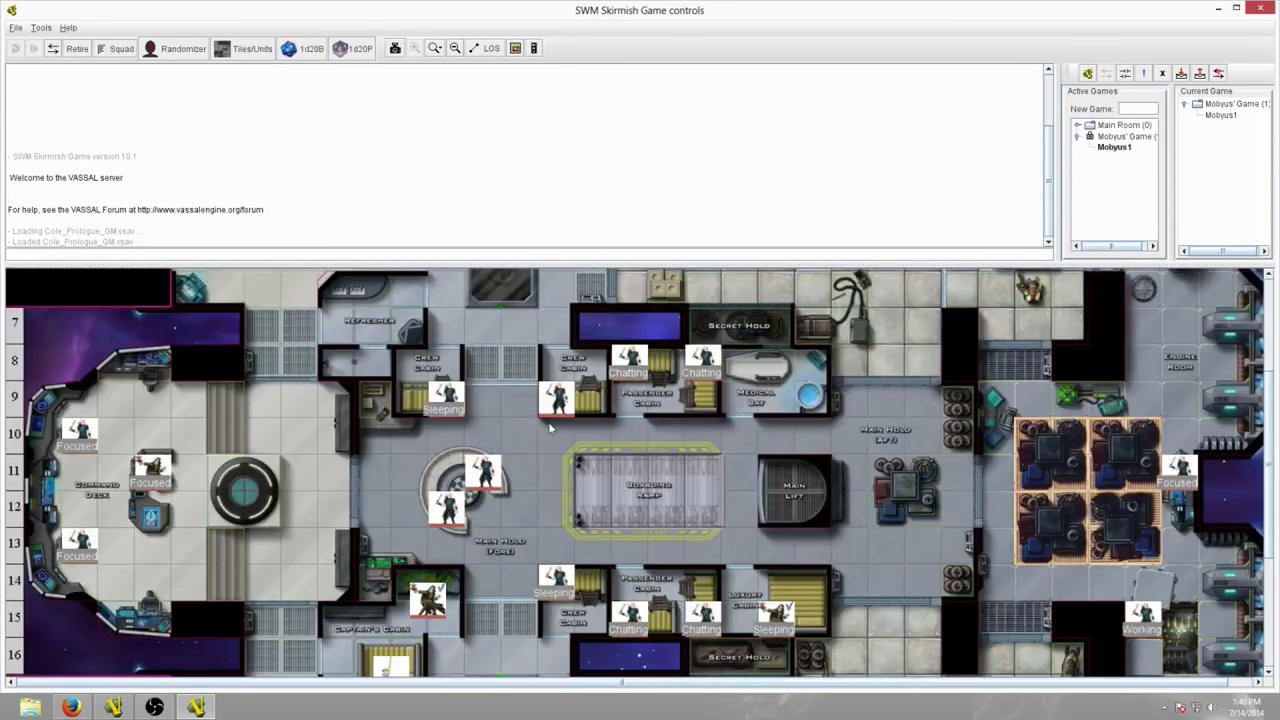
drag(433, 258, 440, 84)
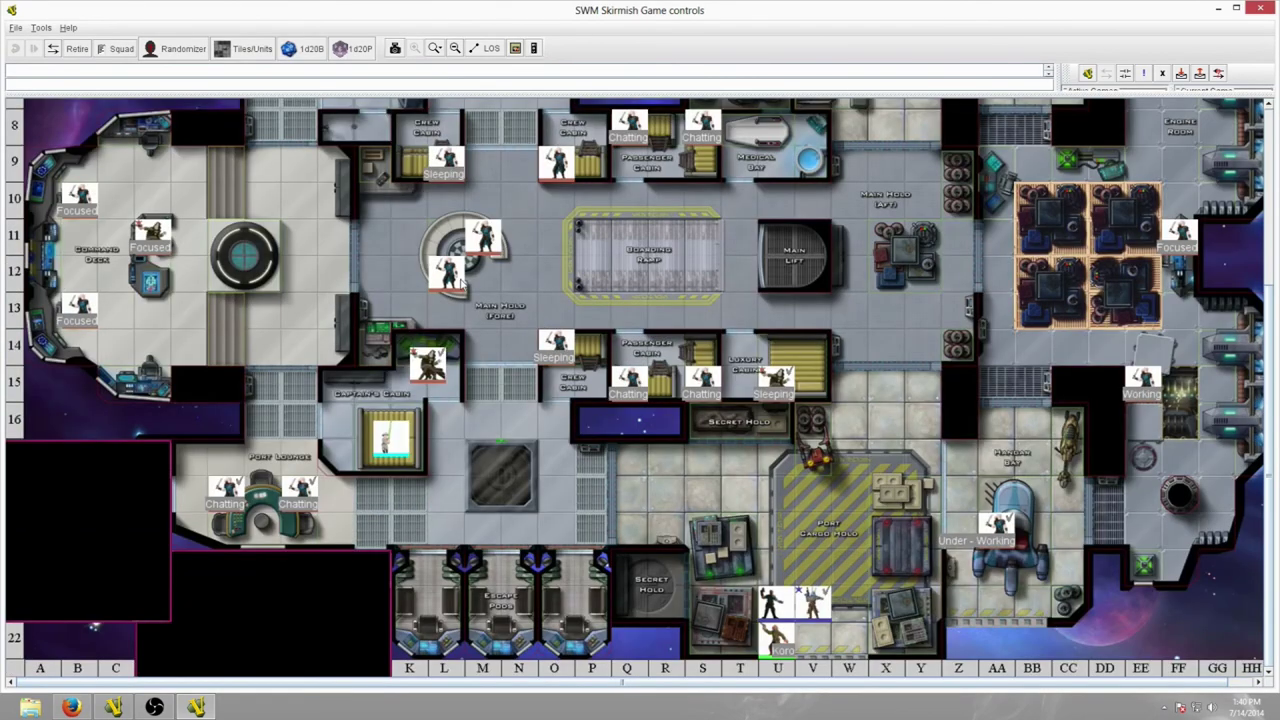
click(436, 50)
click(455, 49)
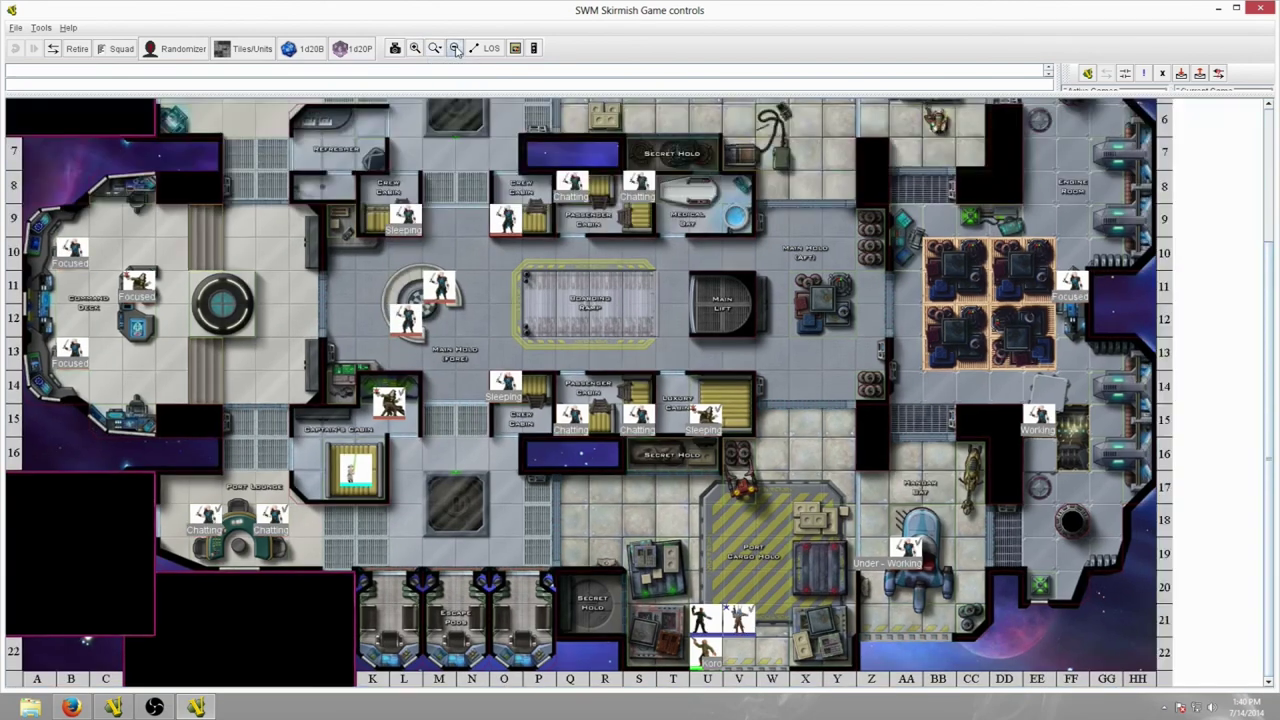
click(455, 49)
click(455, 49)
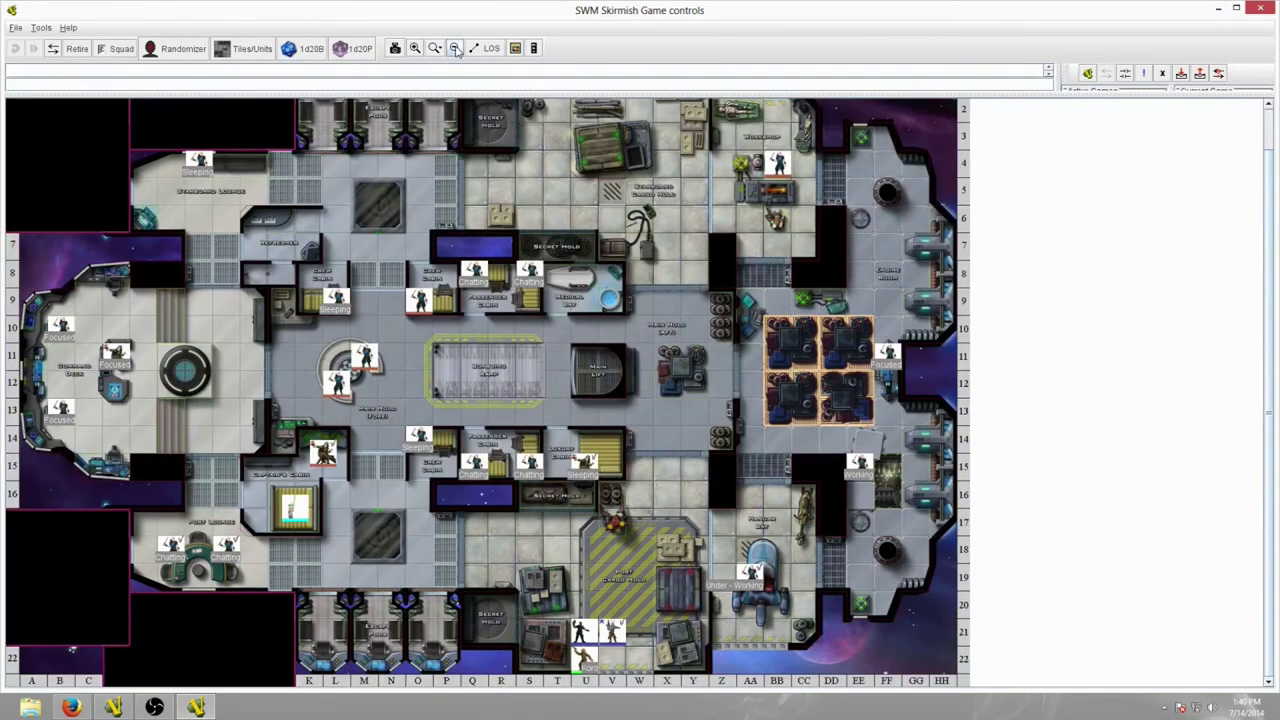
click(455, 49)
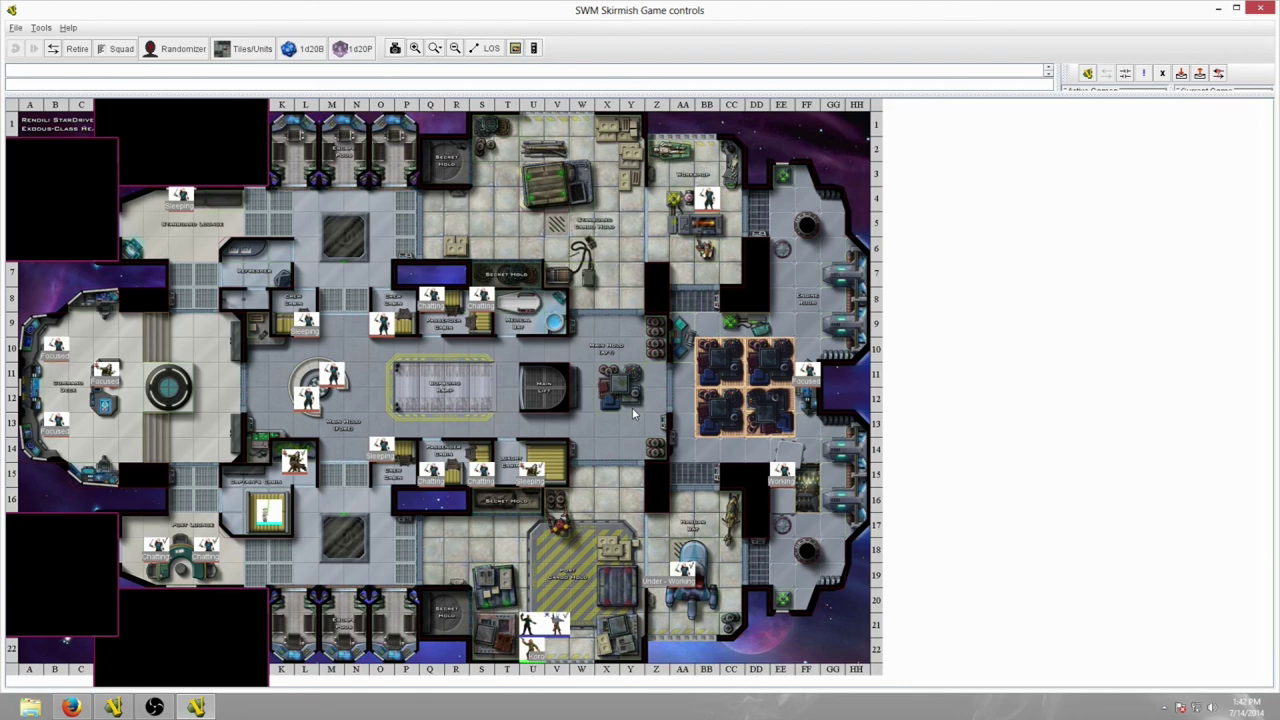
click(16, 28)
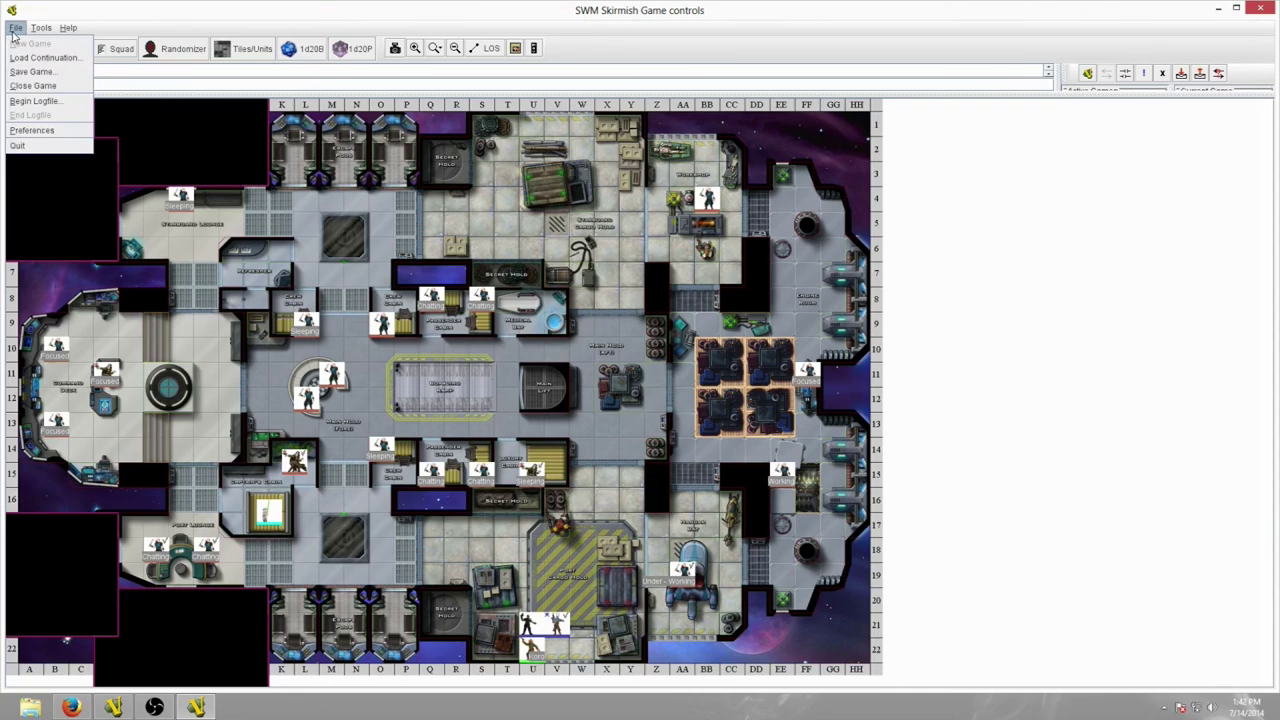
click(36, 72)
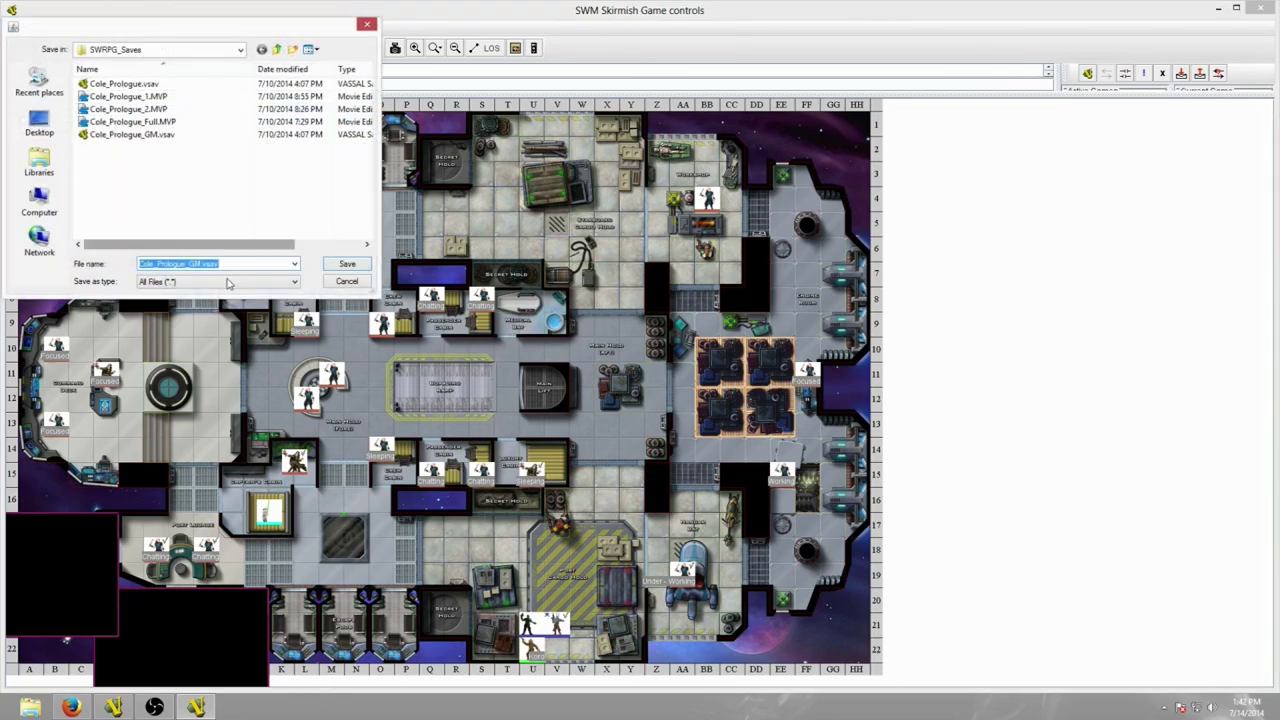
click(345, 281)
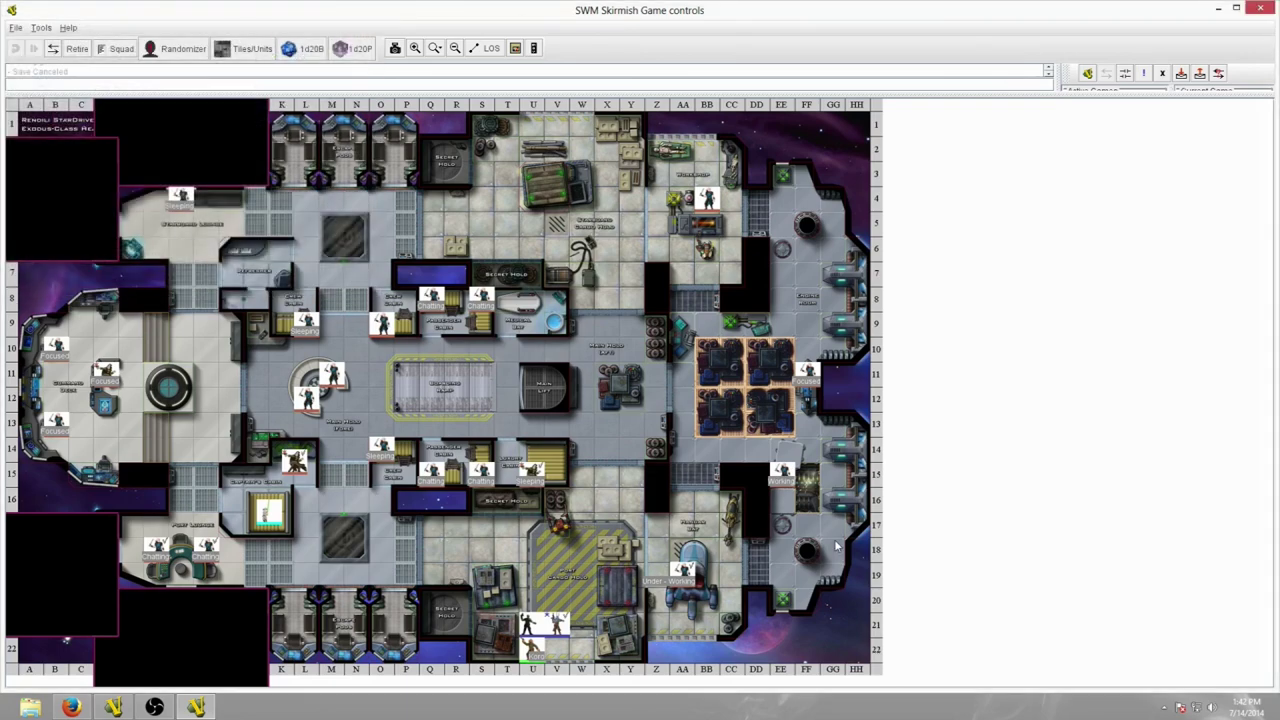